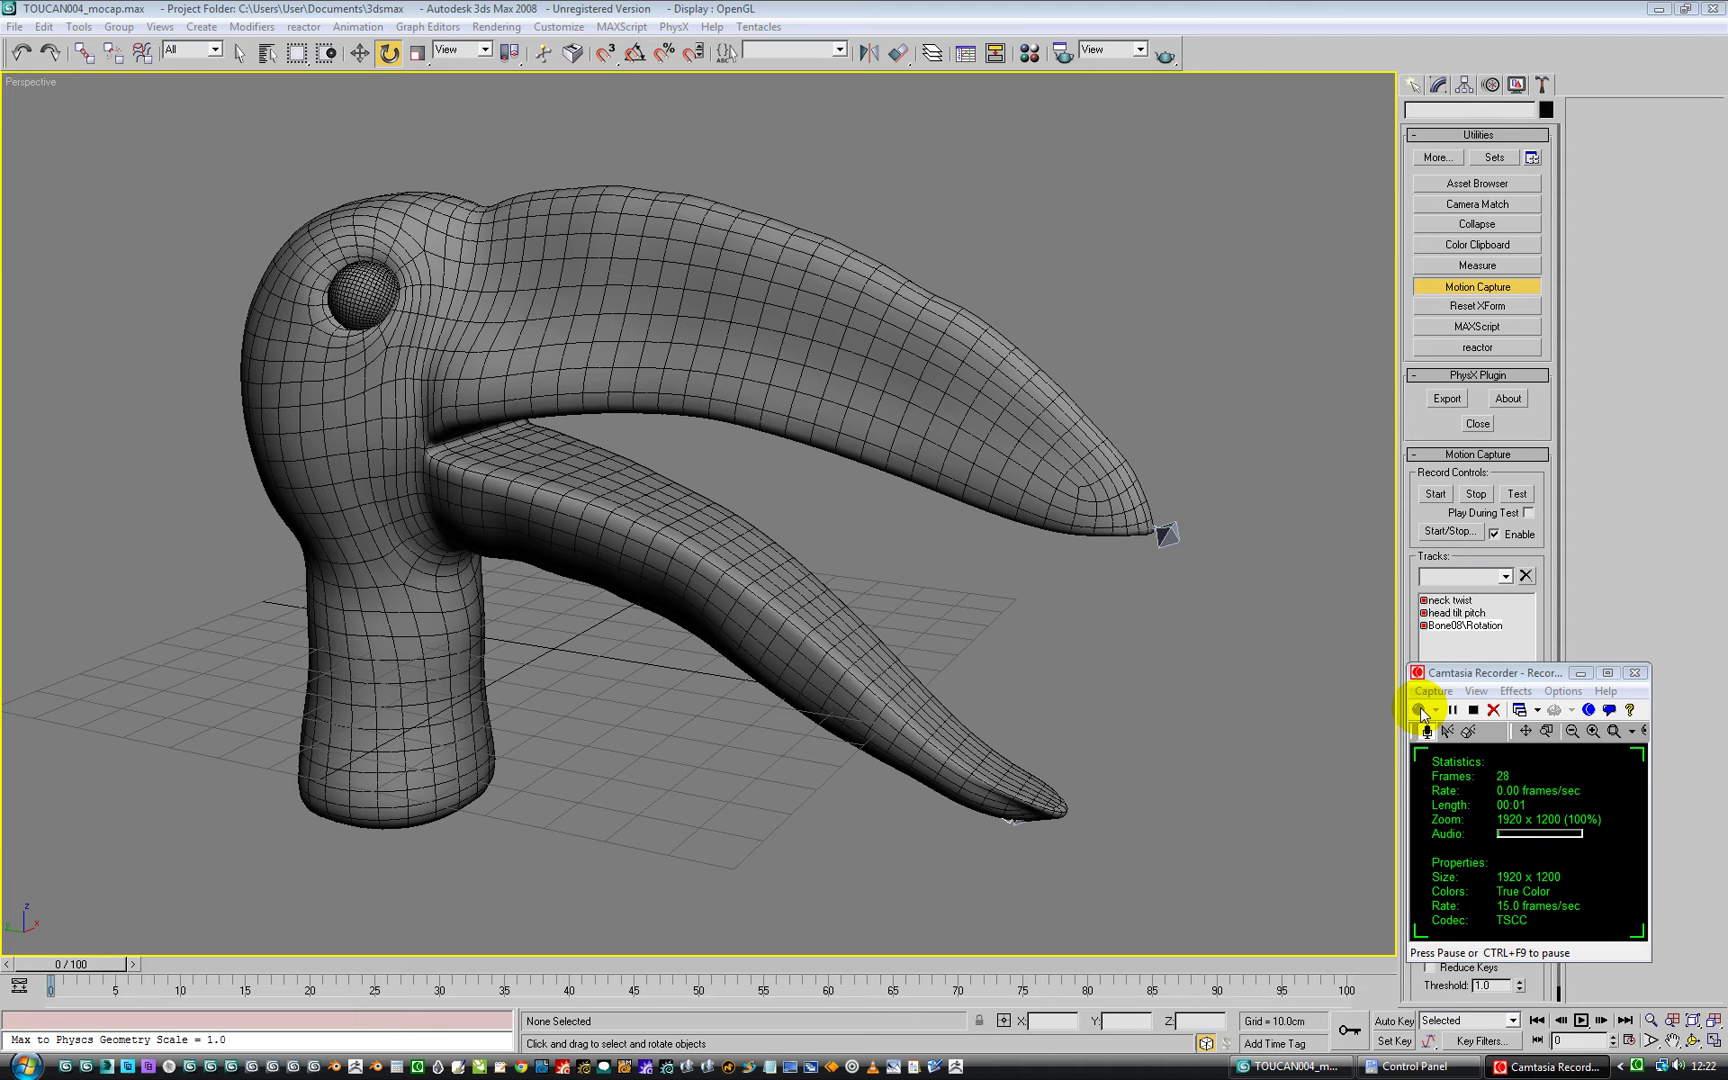
- Bring the Motion Capture Tracks list into view to exclude the Bone08\Rotation track
drag(1545, 672, 1711, 718)
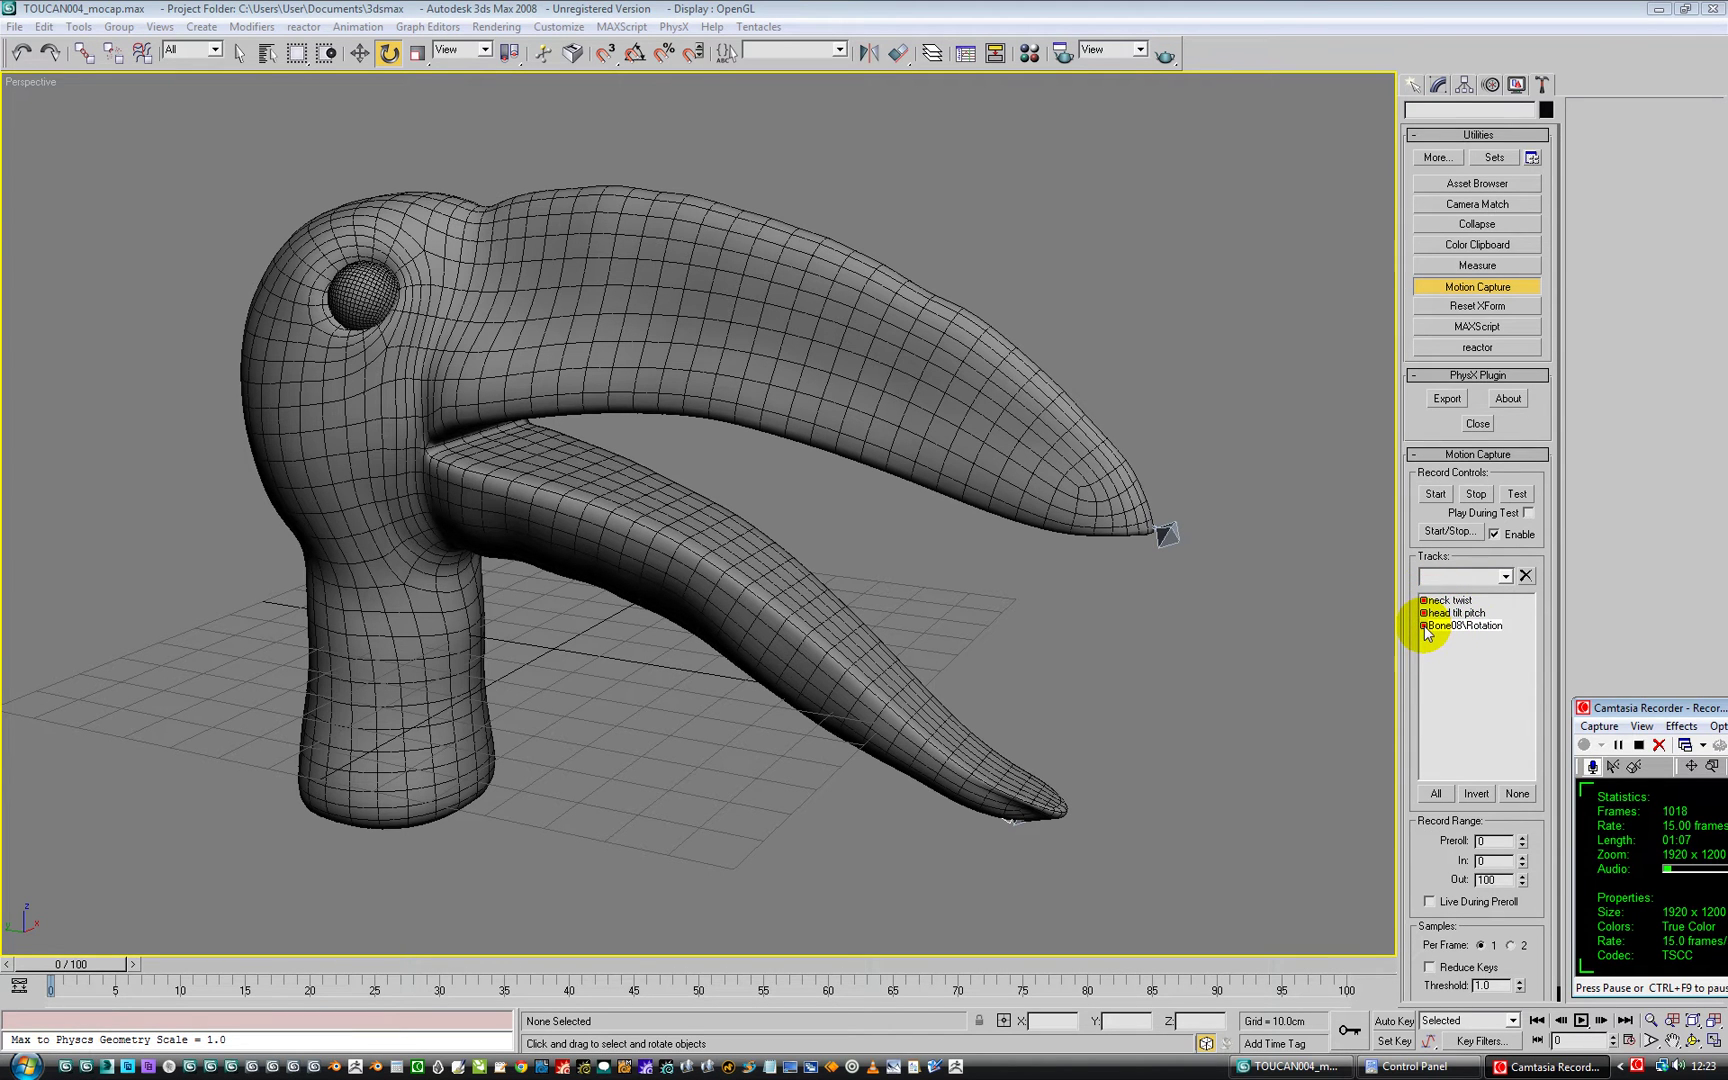
- Uncheck Bone08\Rotation and head tilt pitch, hide Layer01's toucan mesh, and select Bone03
click(1424, 626)
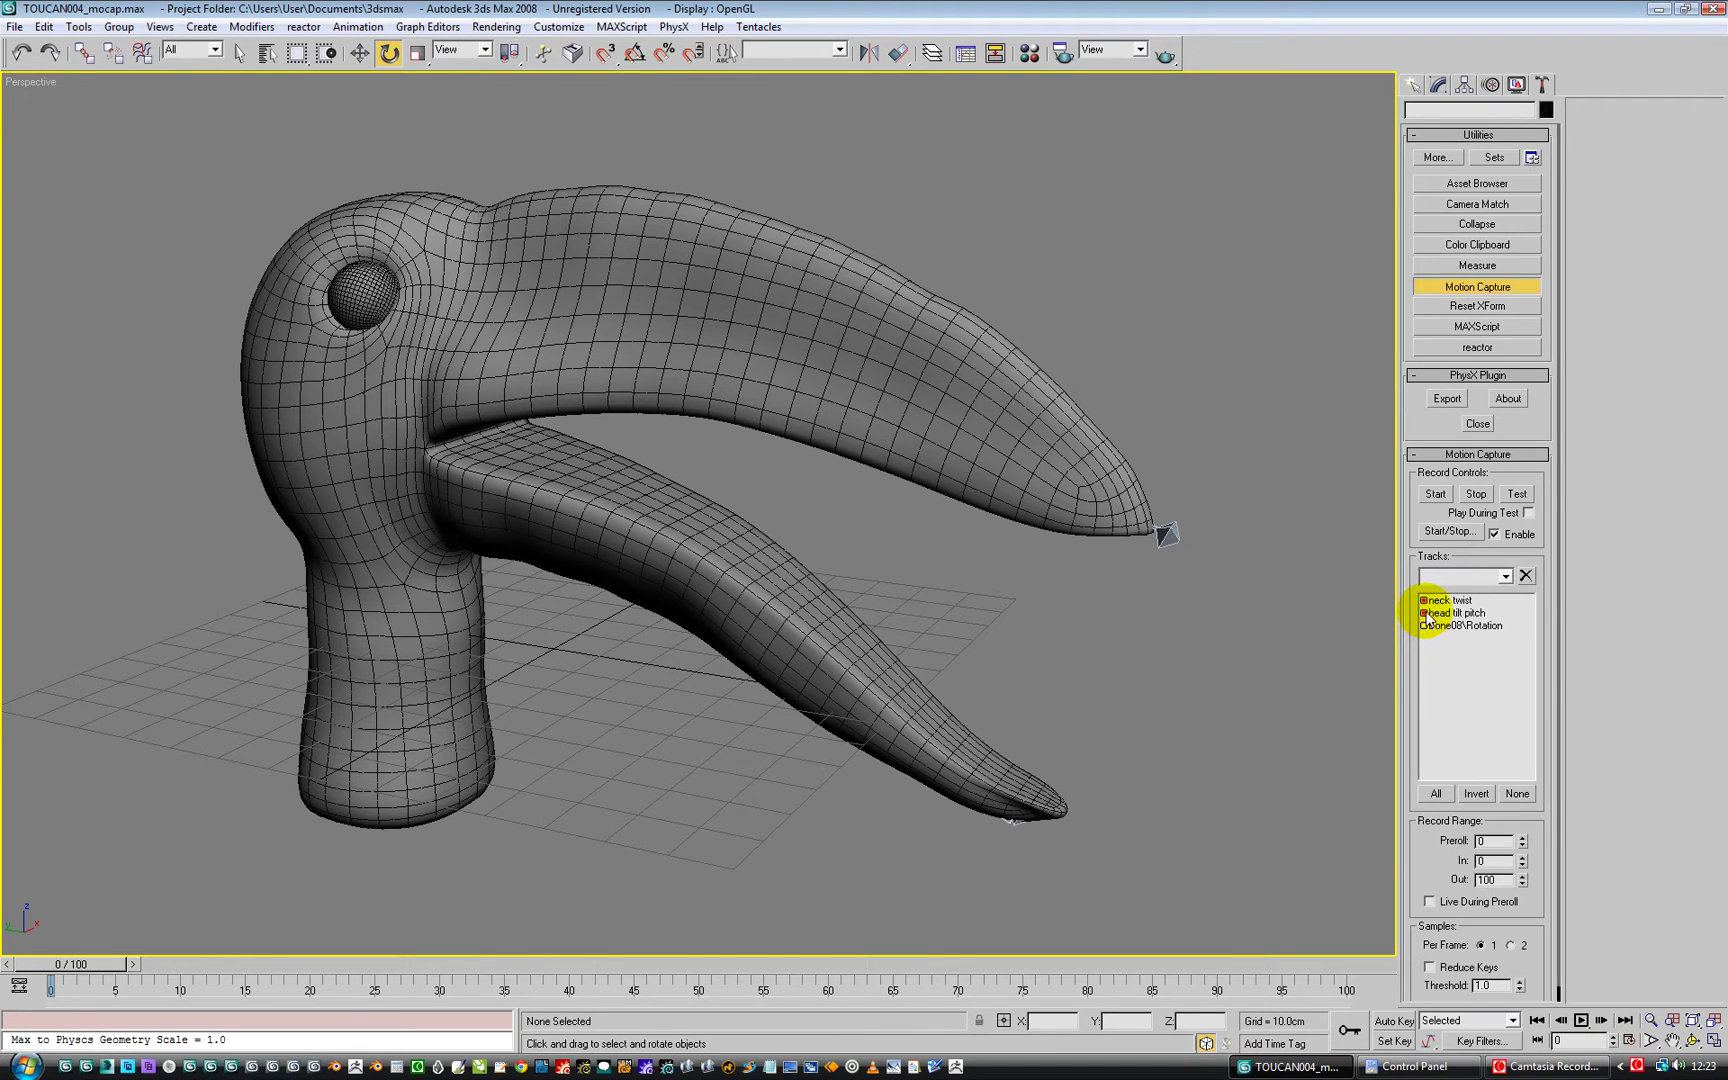
click(1424, 613)
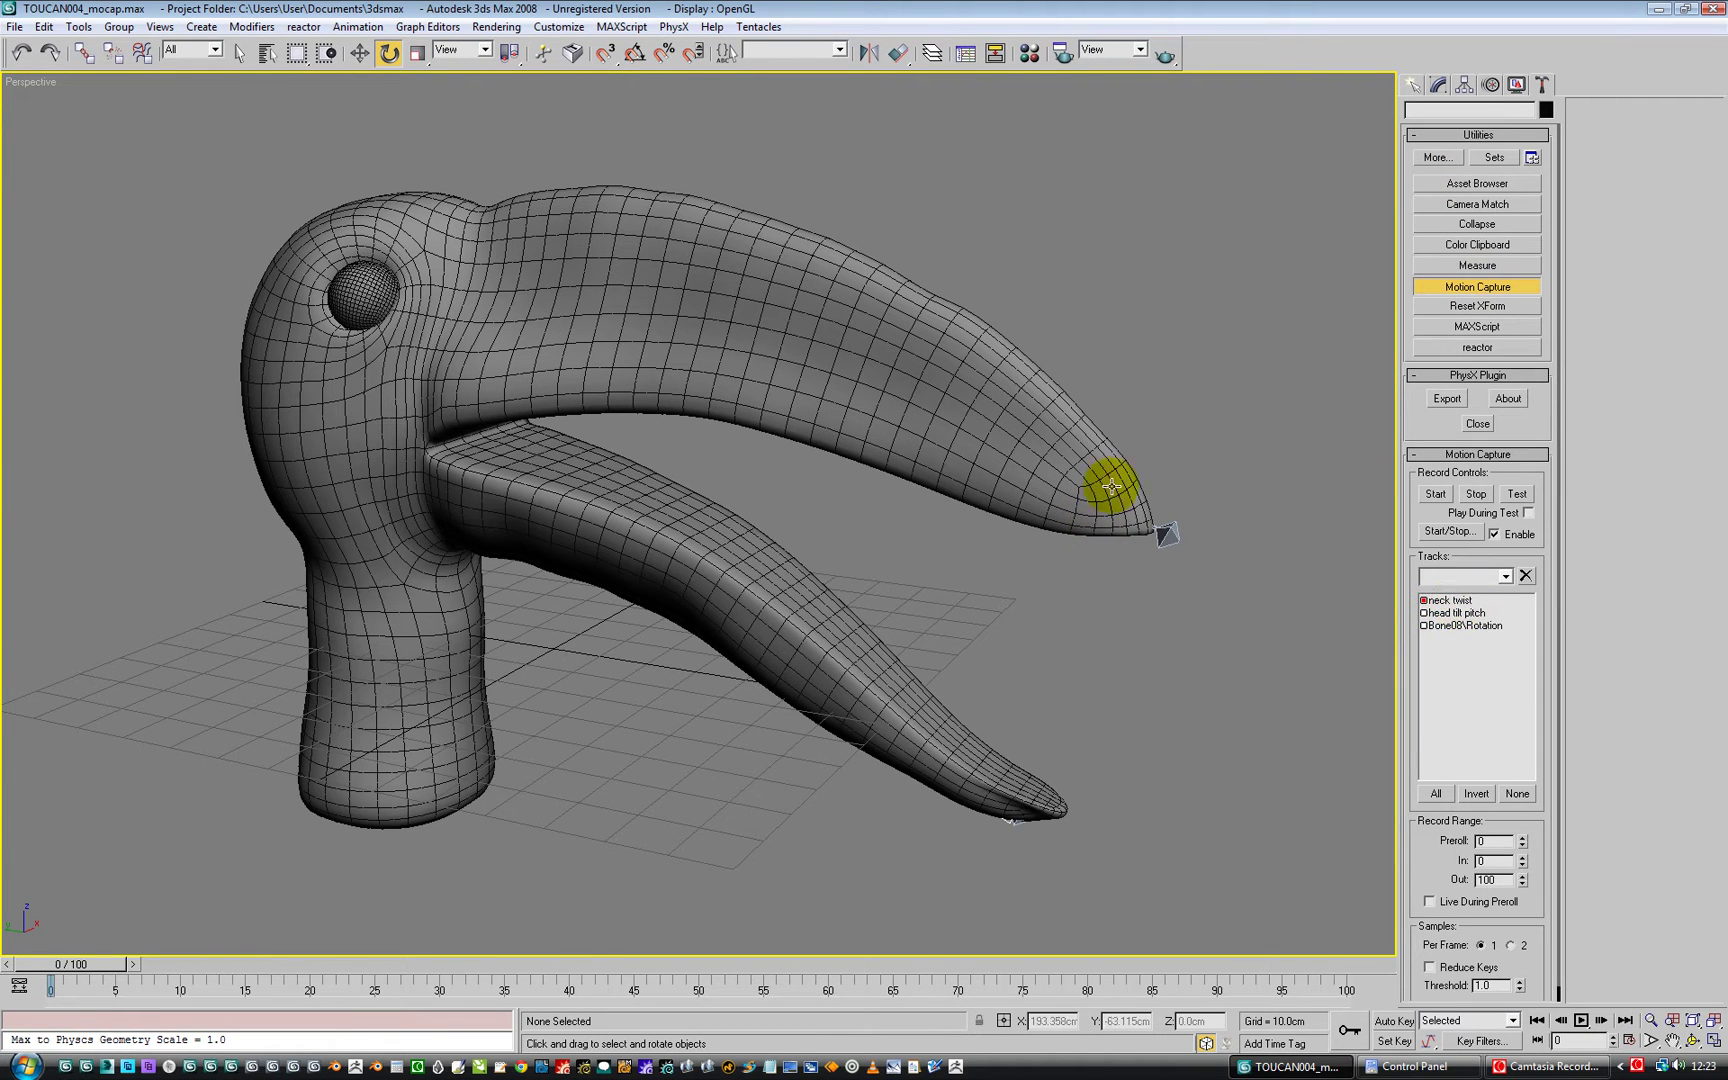
click(932, 57)
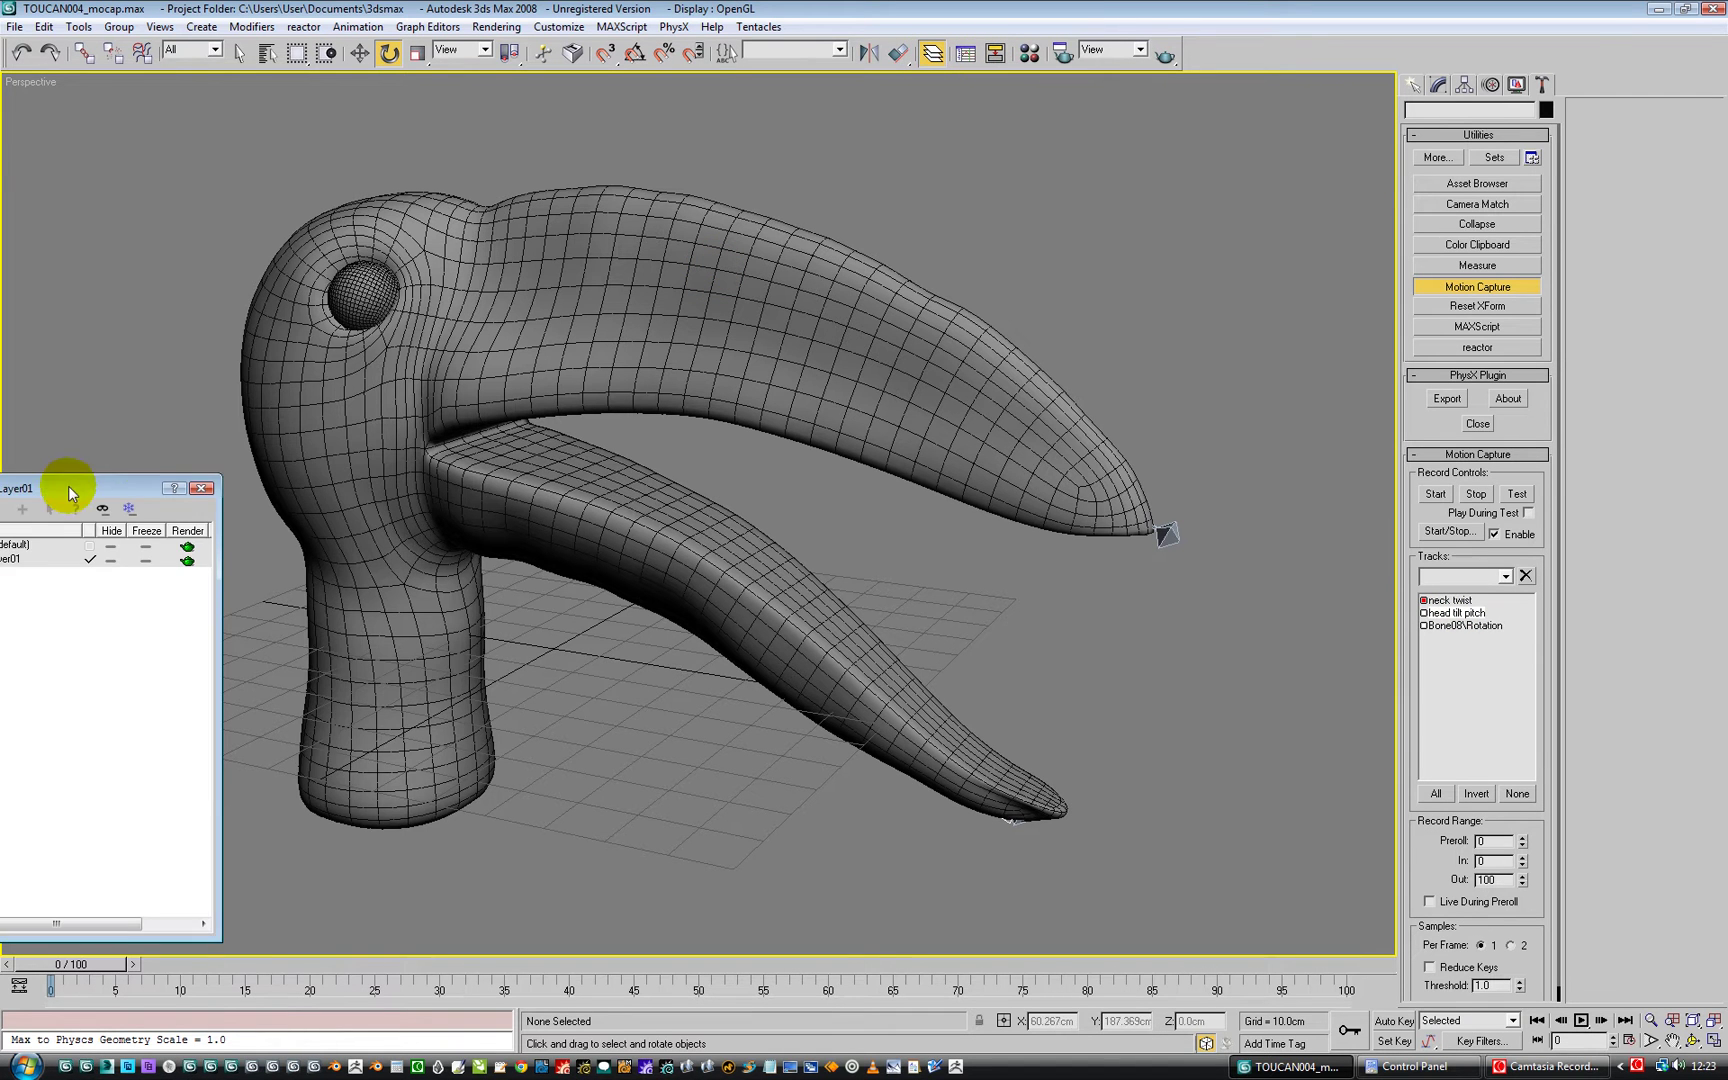
drag(69, 483, 267, 360)
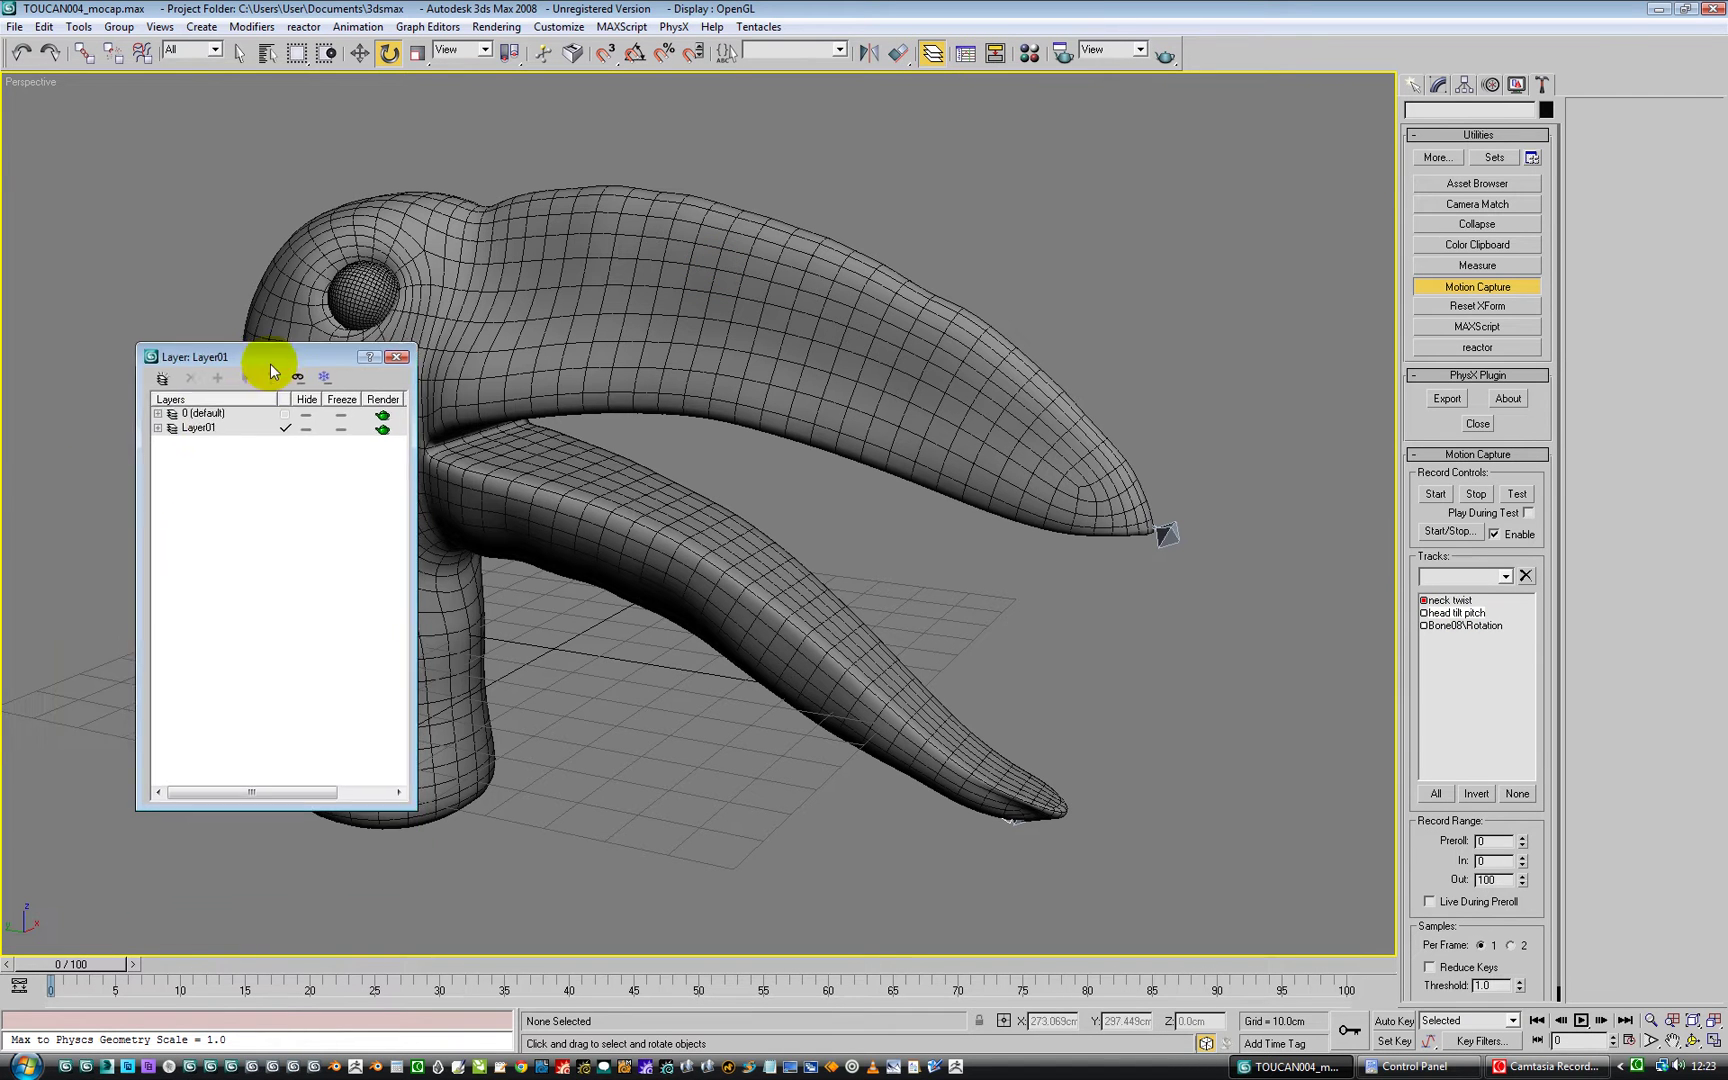
click(300, 426)
drag(258, 356, 157, 463)
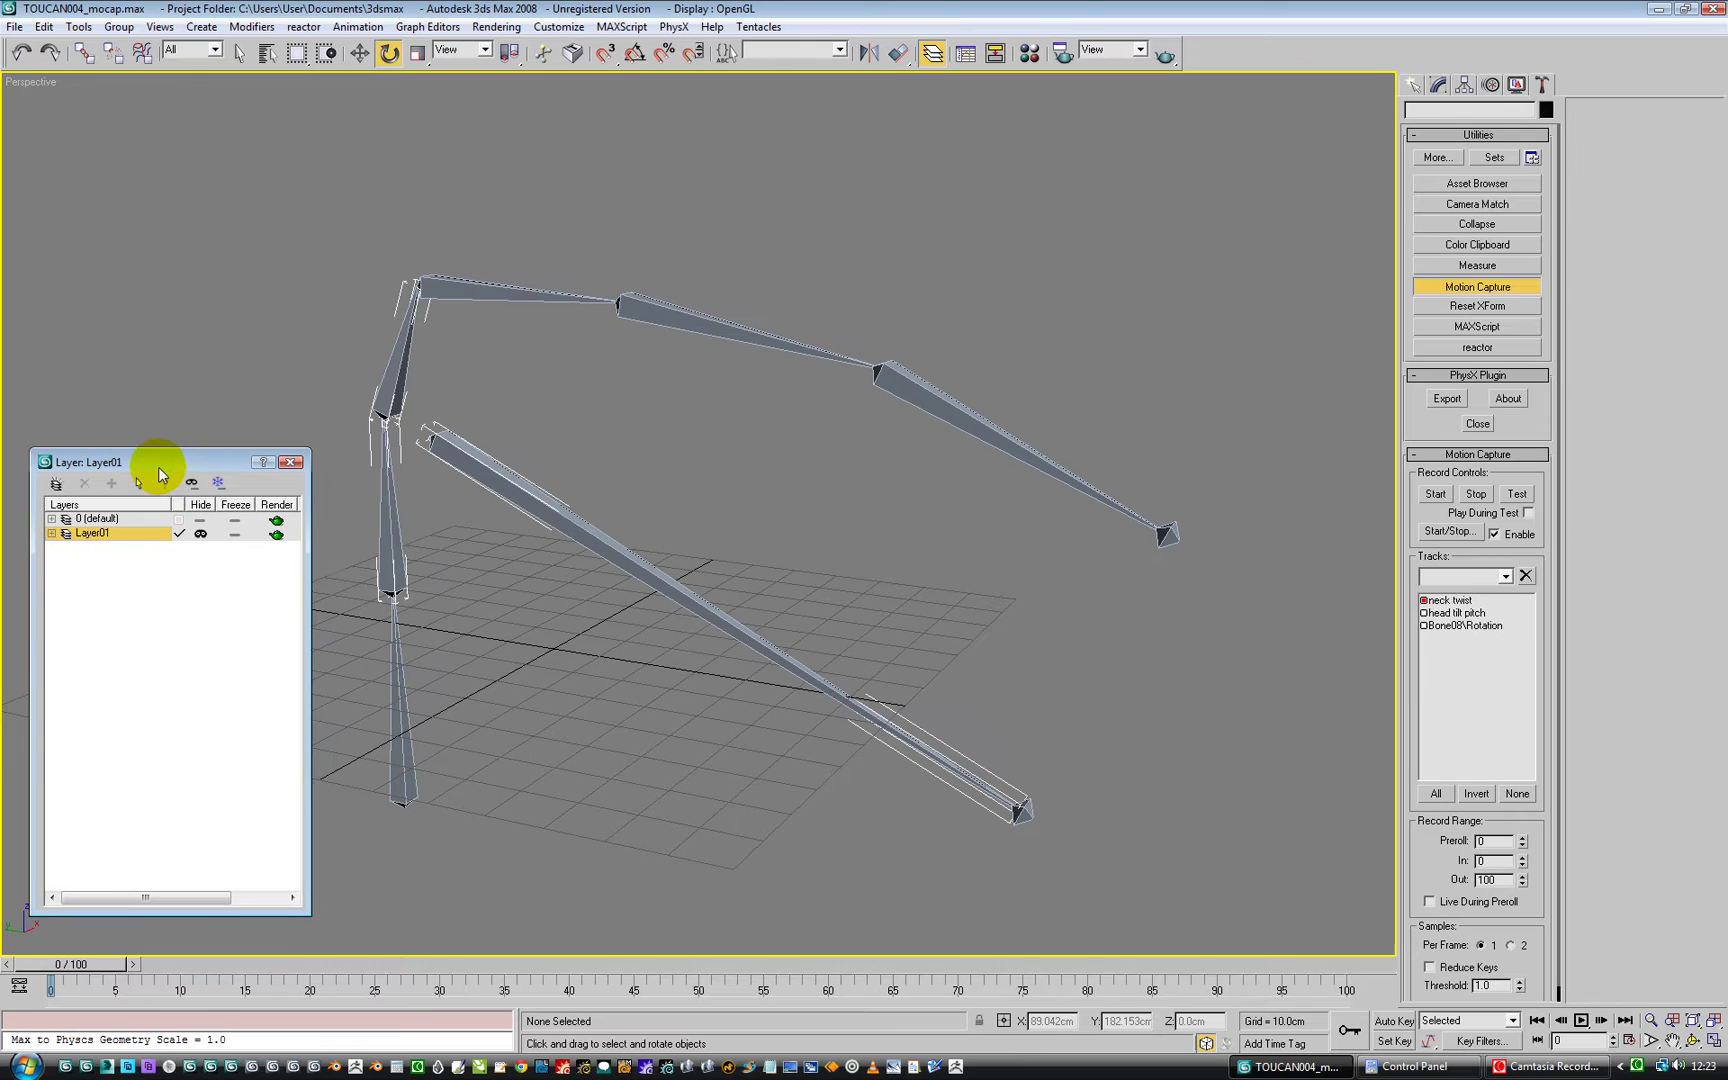
click(396, 387)
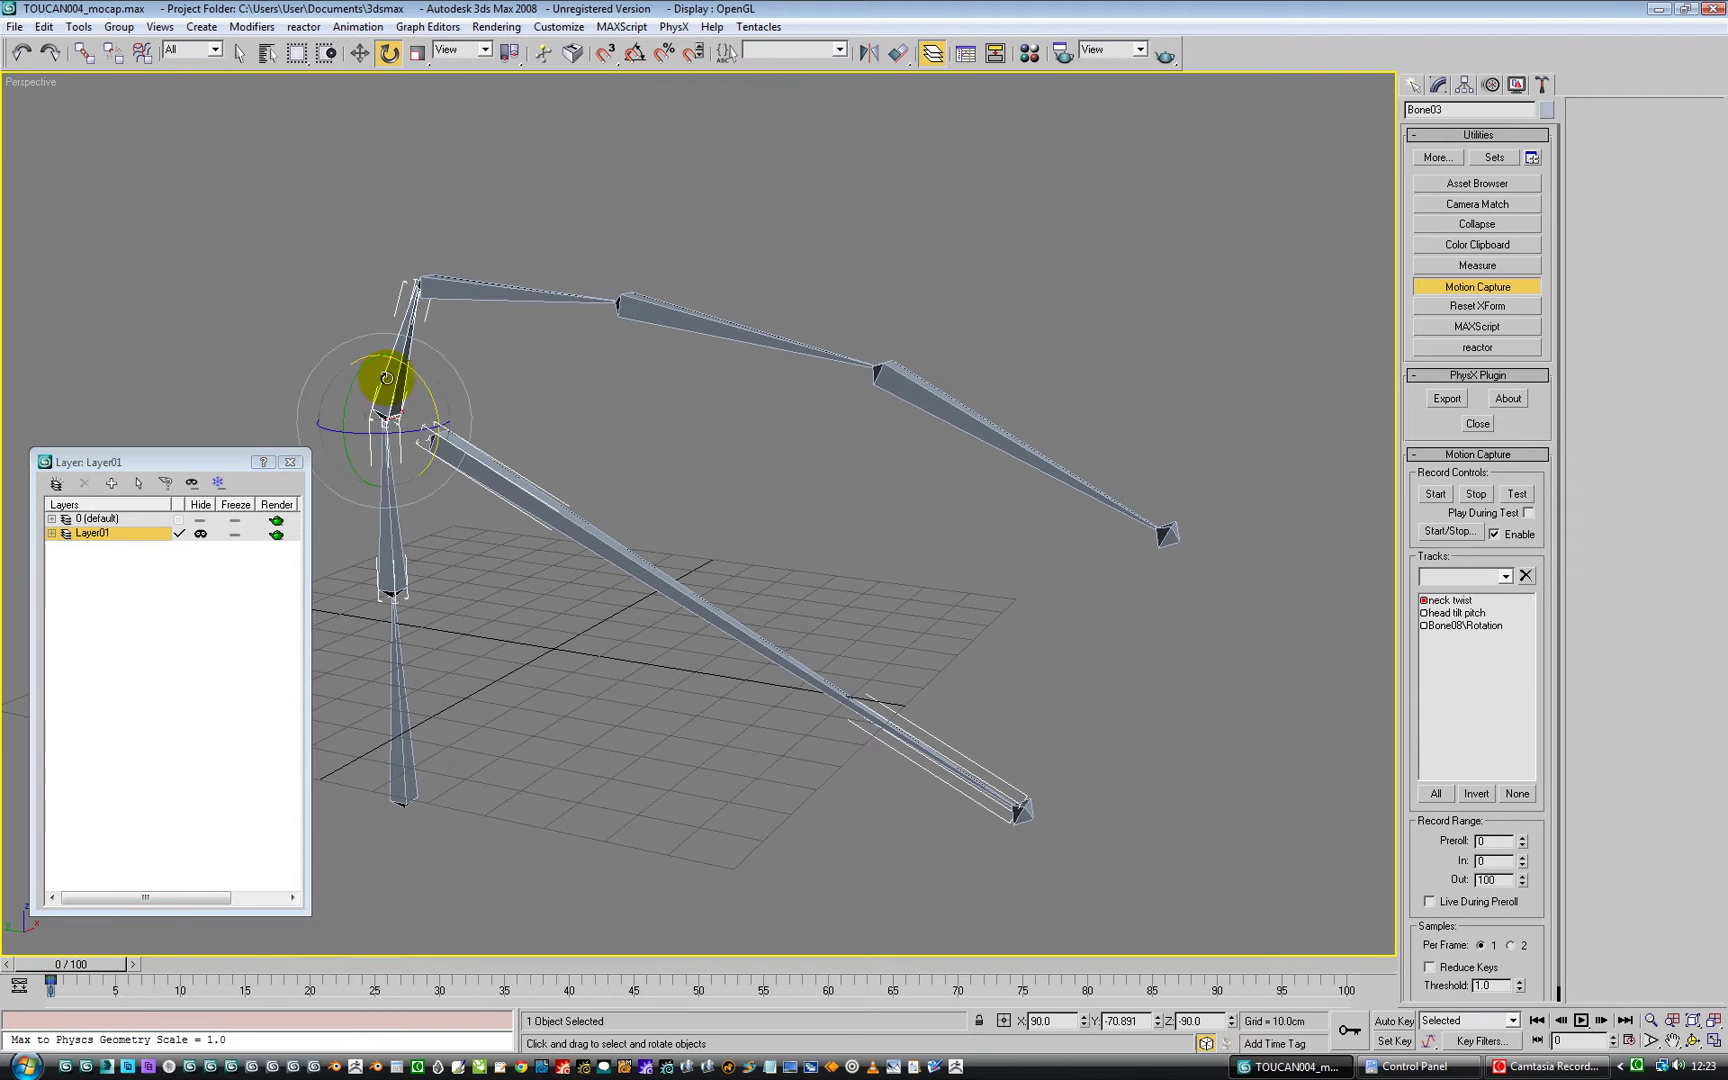
- Open Bone03's Rotation controller properties, showing Y bound to Joystick X and Z to Joystick Y
click(1491, 86)
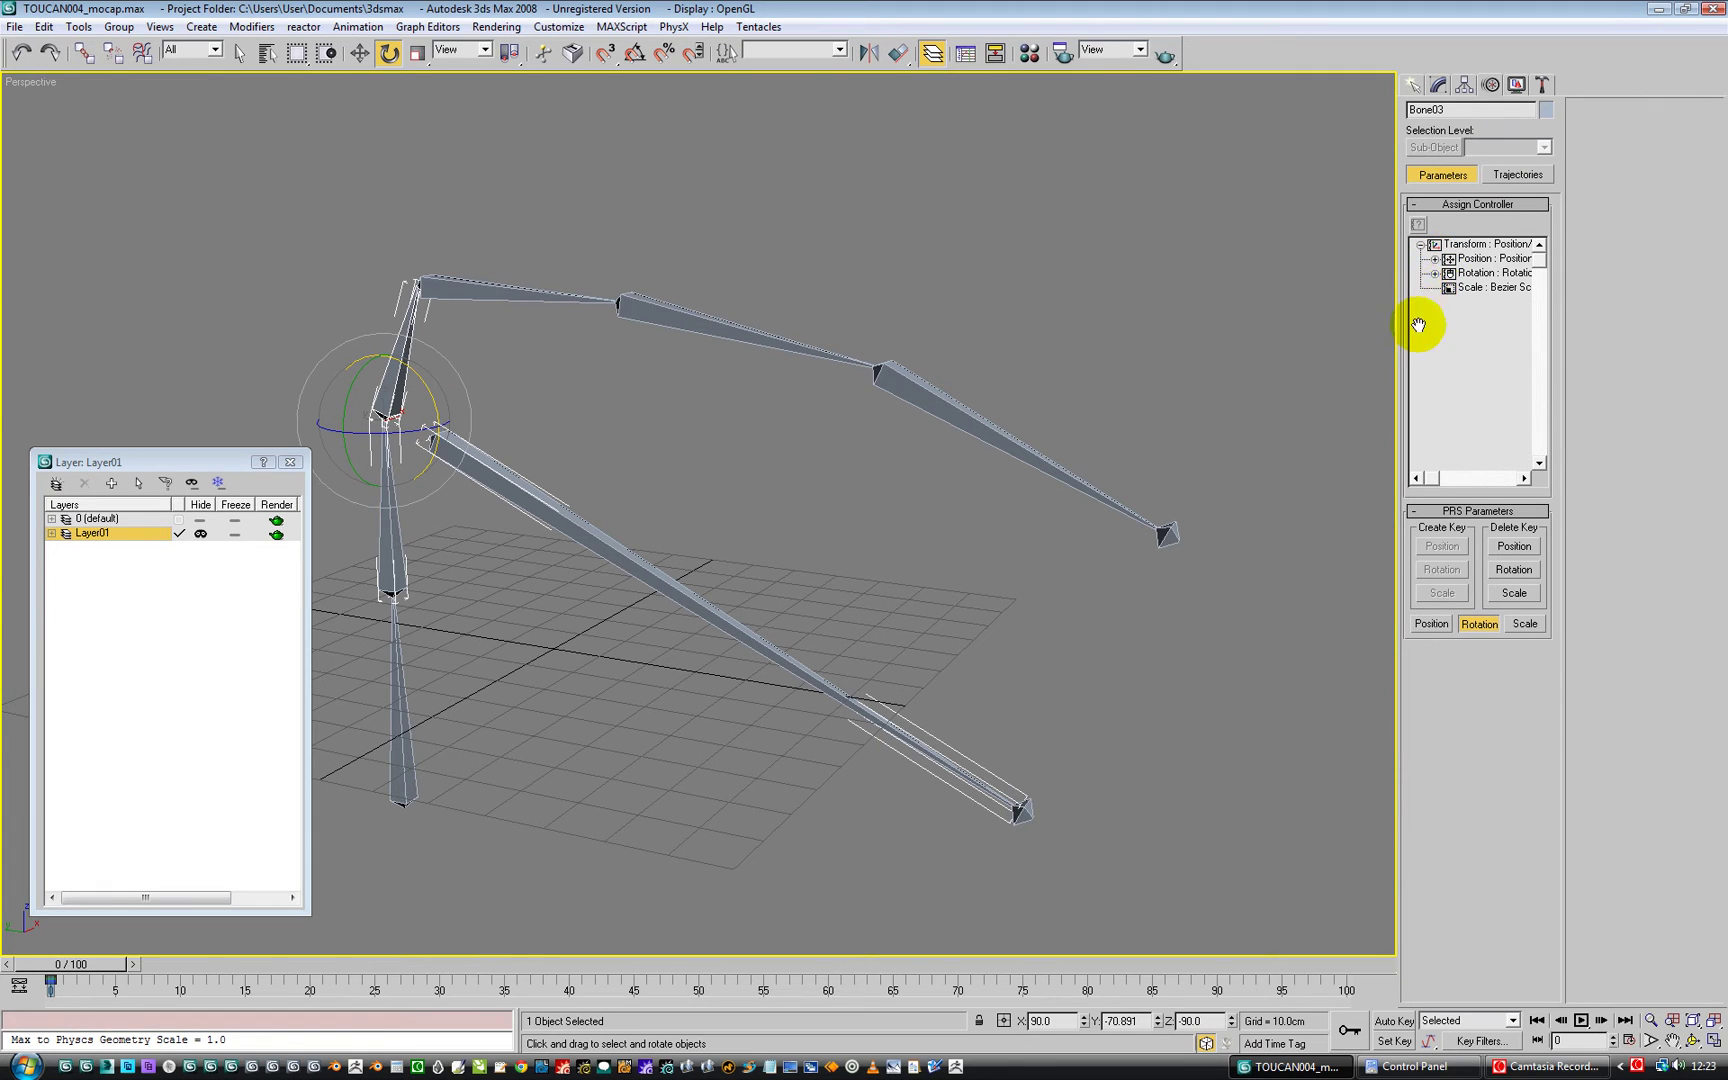
click(1478, 273)
click(1435, 273)
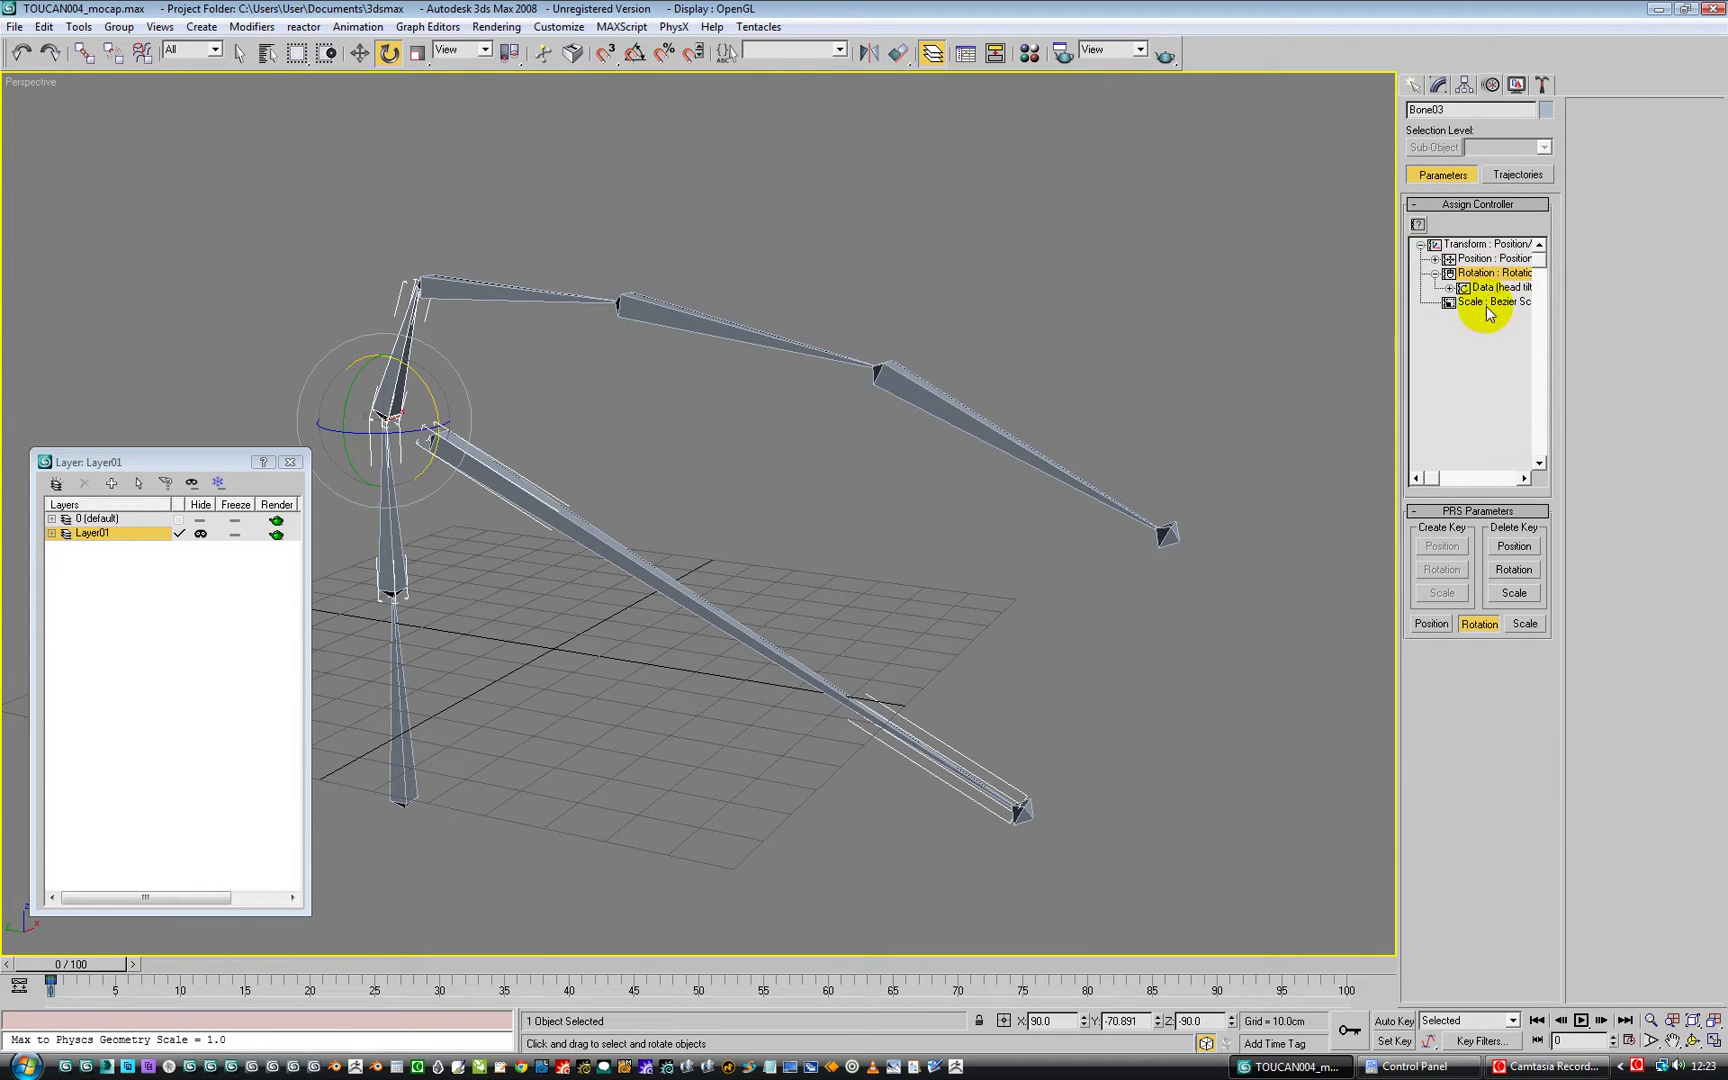
double_click(1497, 276)
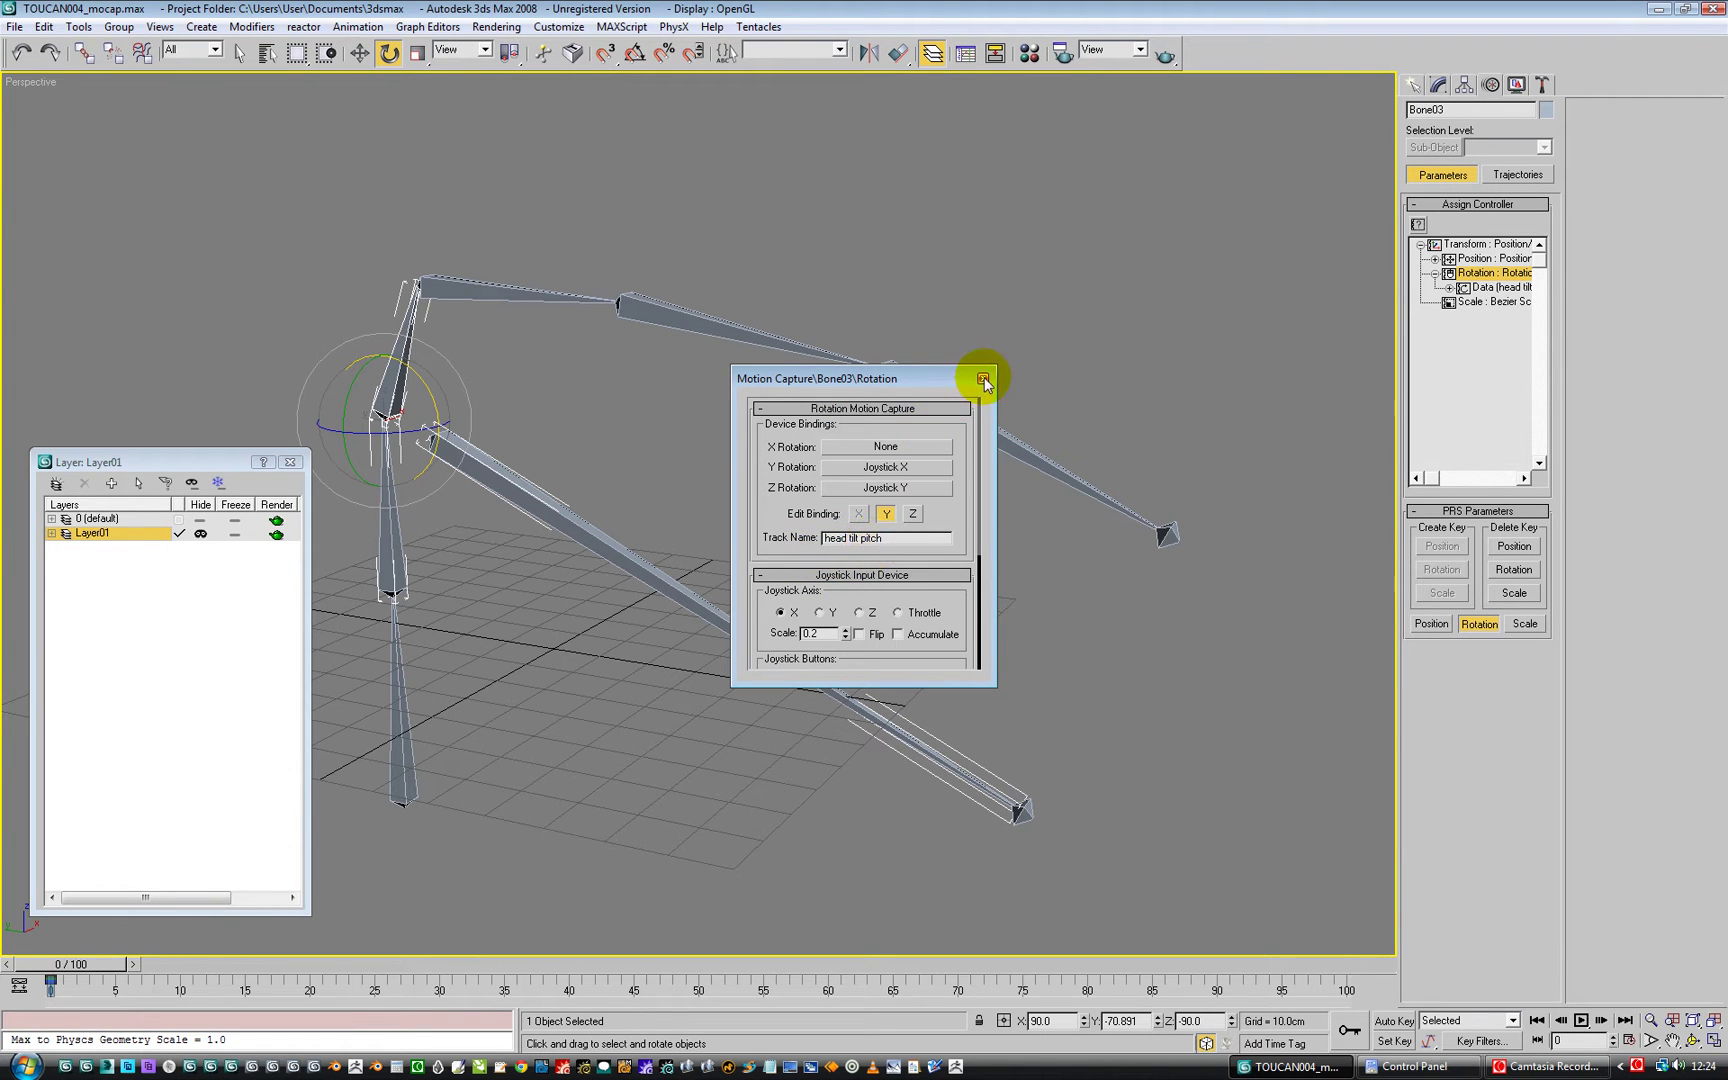
drag(946, 381, 962, 187)
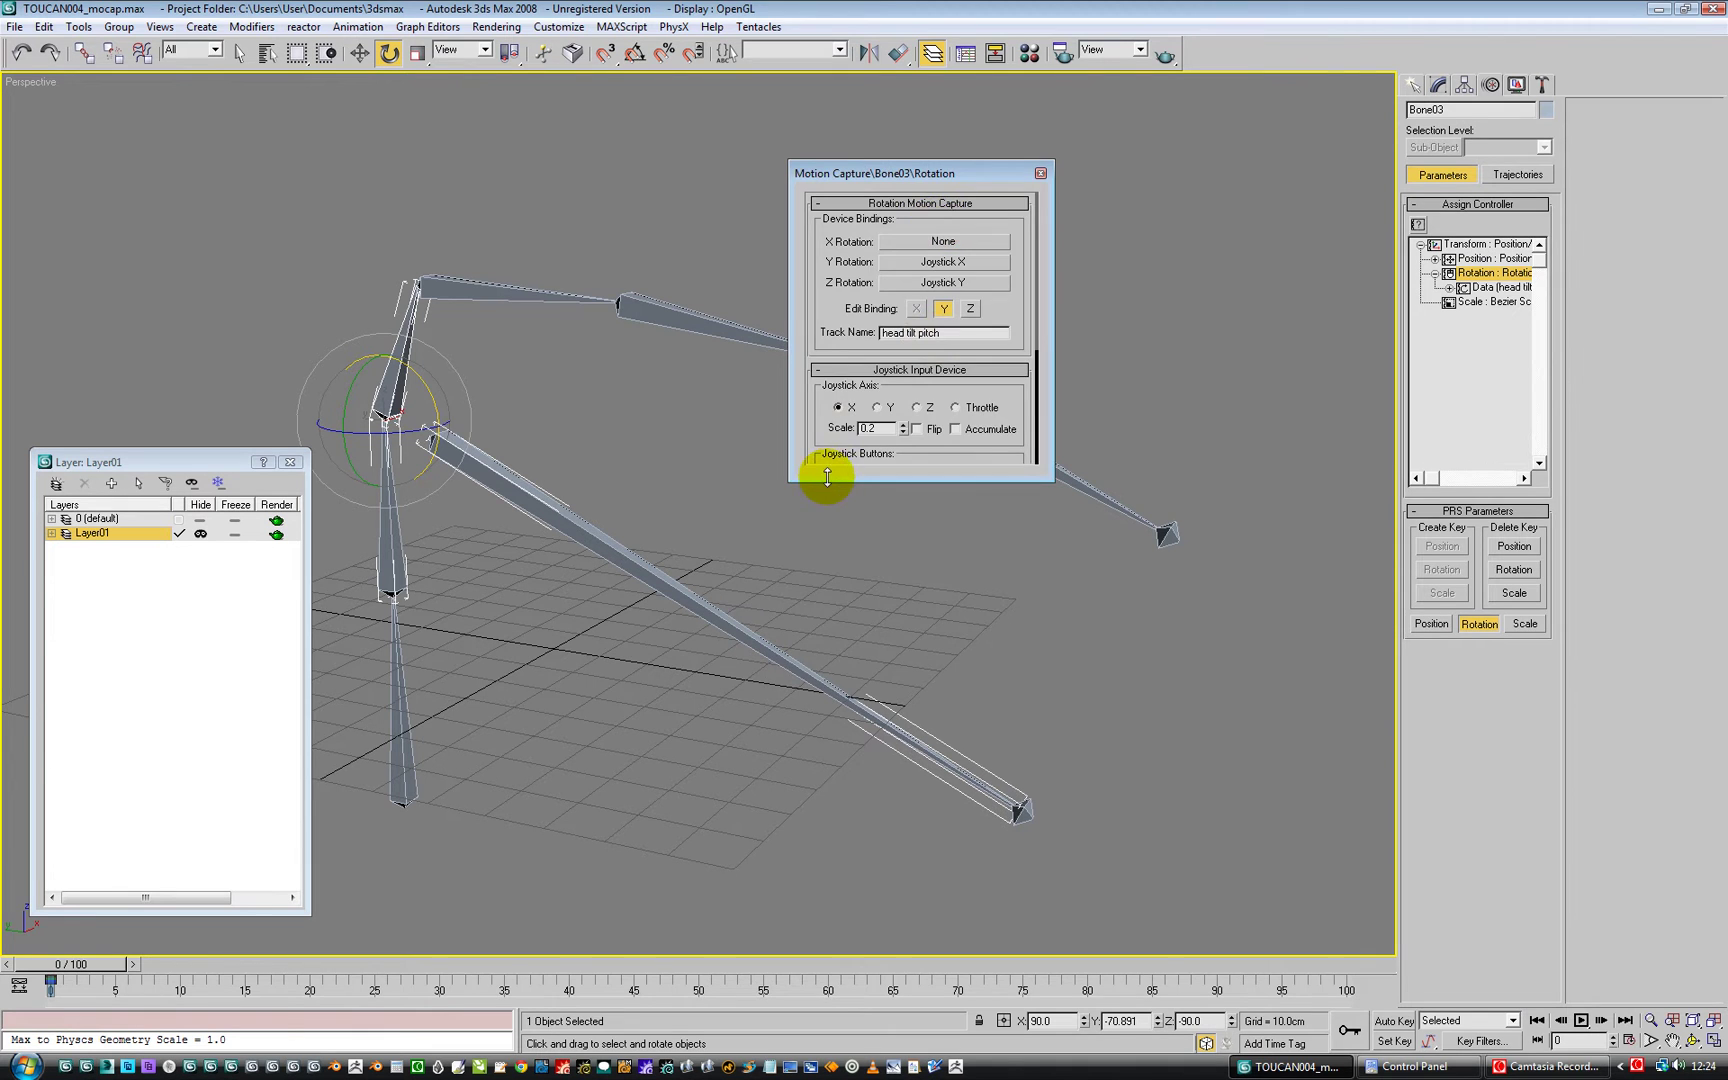
drag(829, 476, 831, 735)
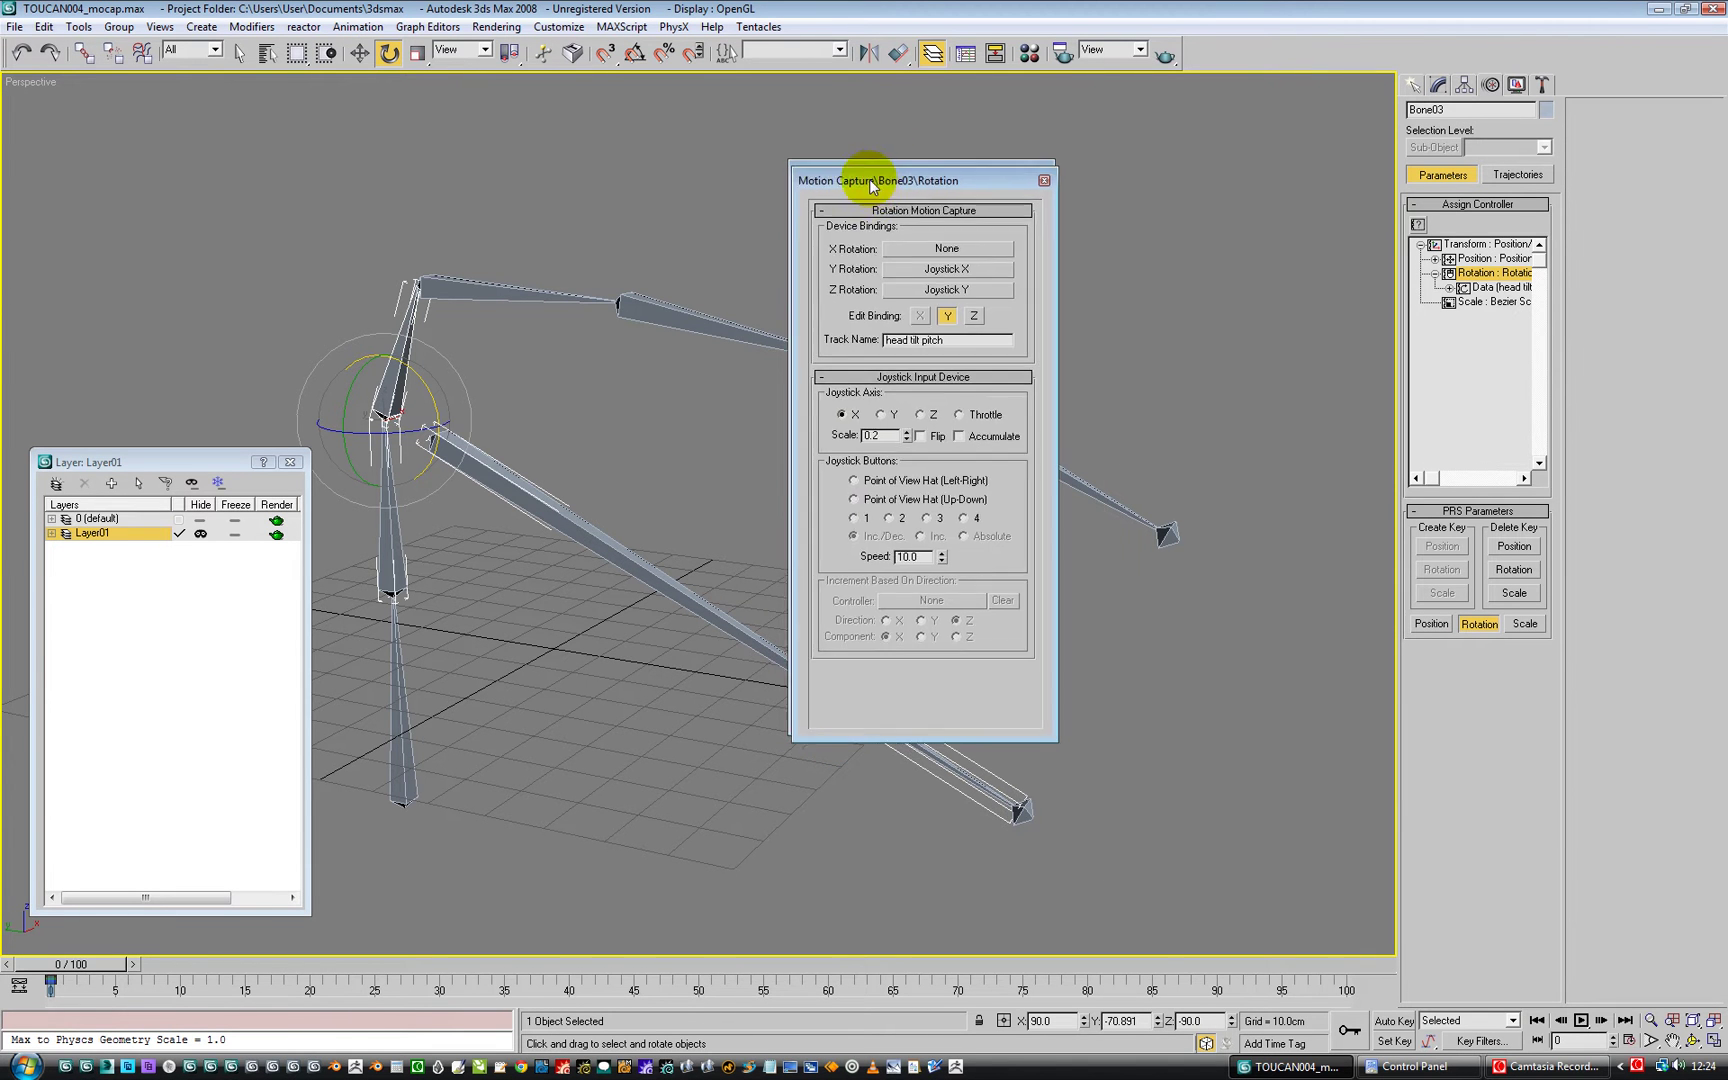
drag(869, 180, 846, 308)
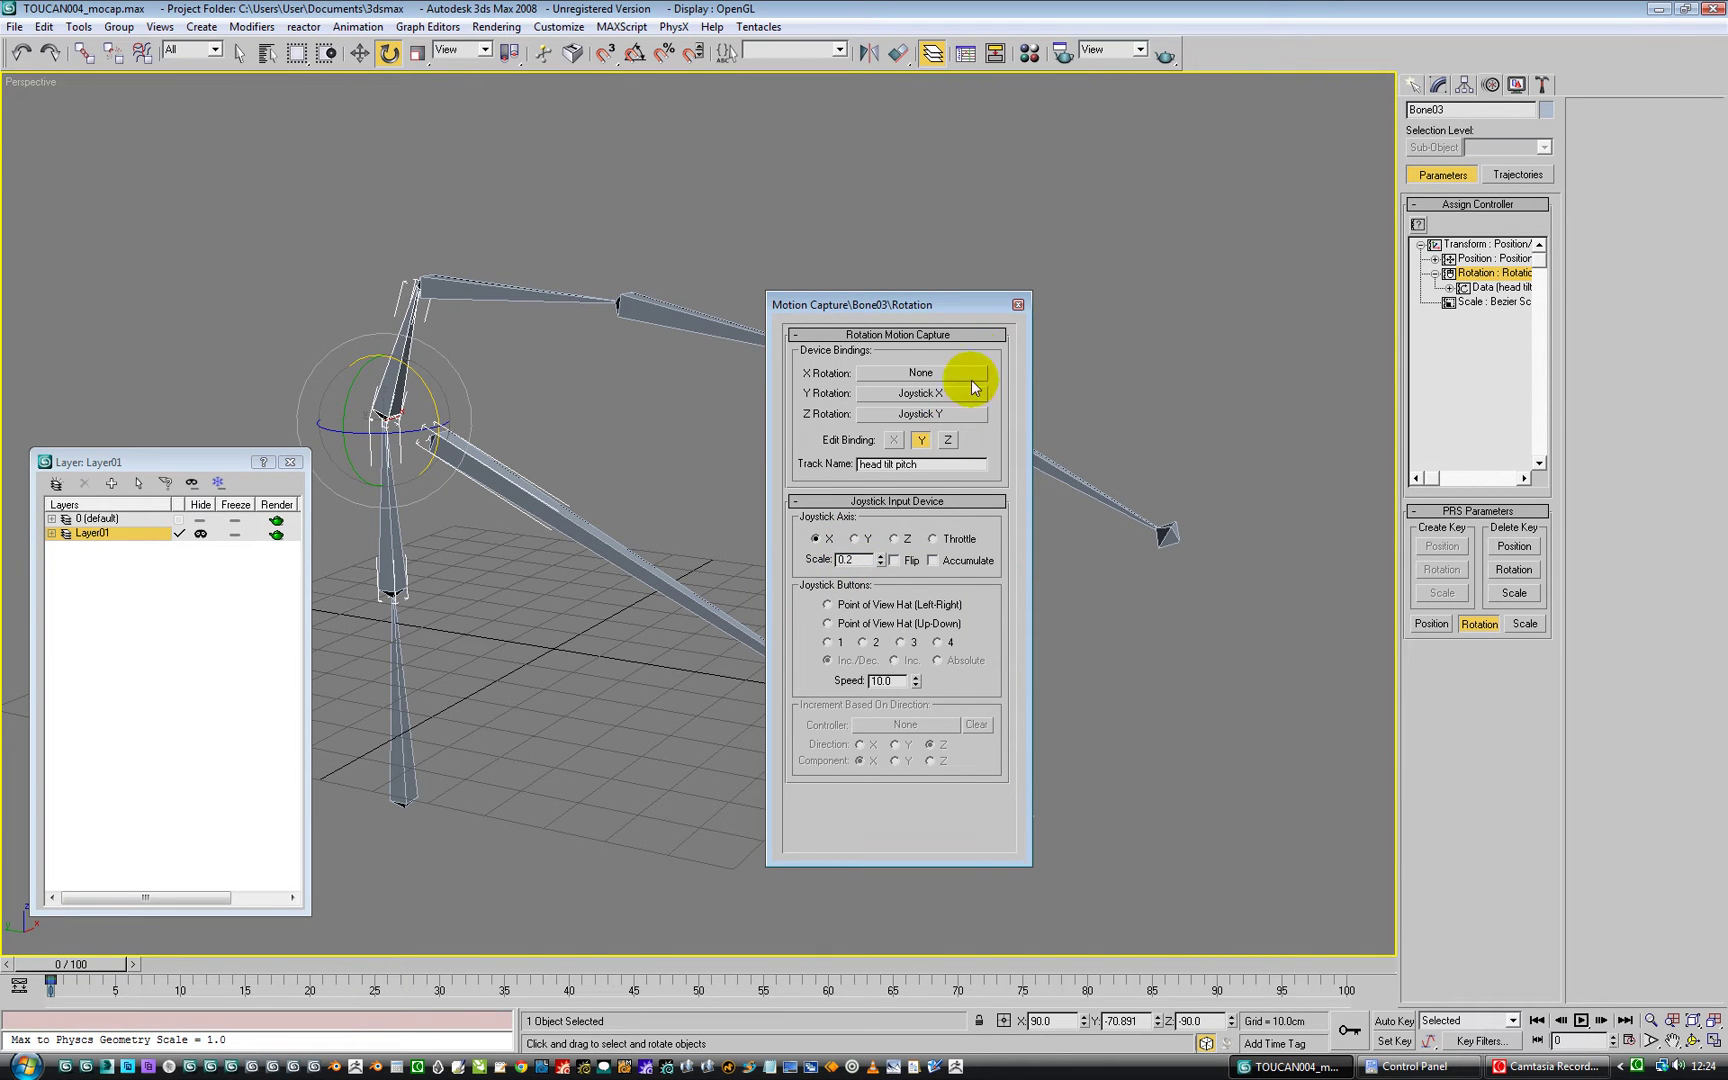
- Unhide Layer01 so the toucan mesh shows, and return to the Motion Capture utility
drag(939, 305, 1275, 133)
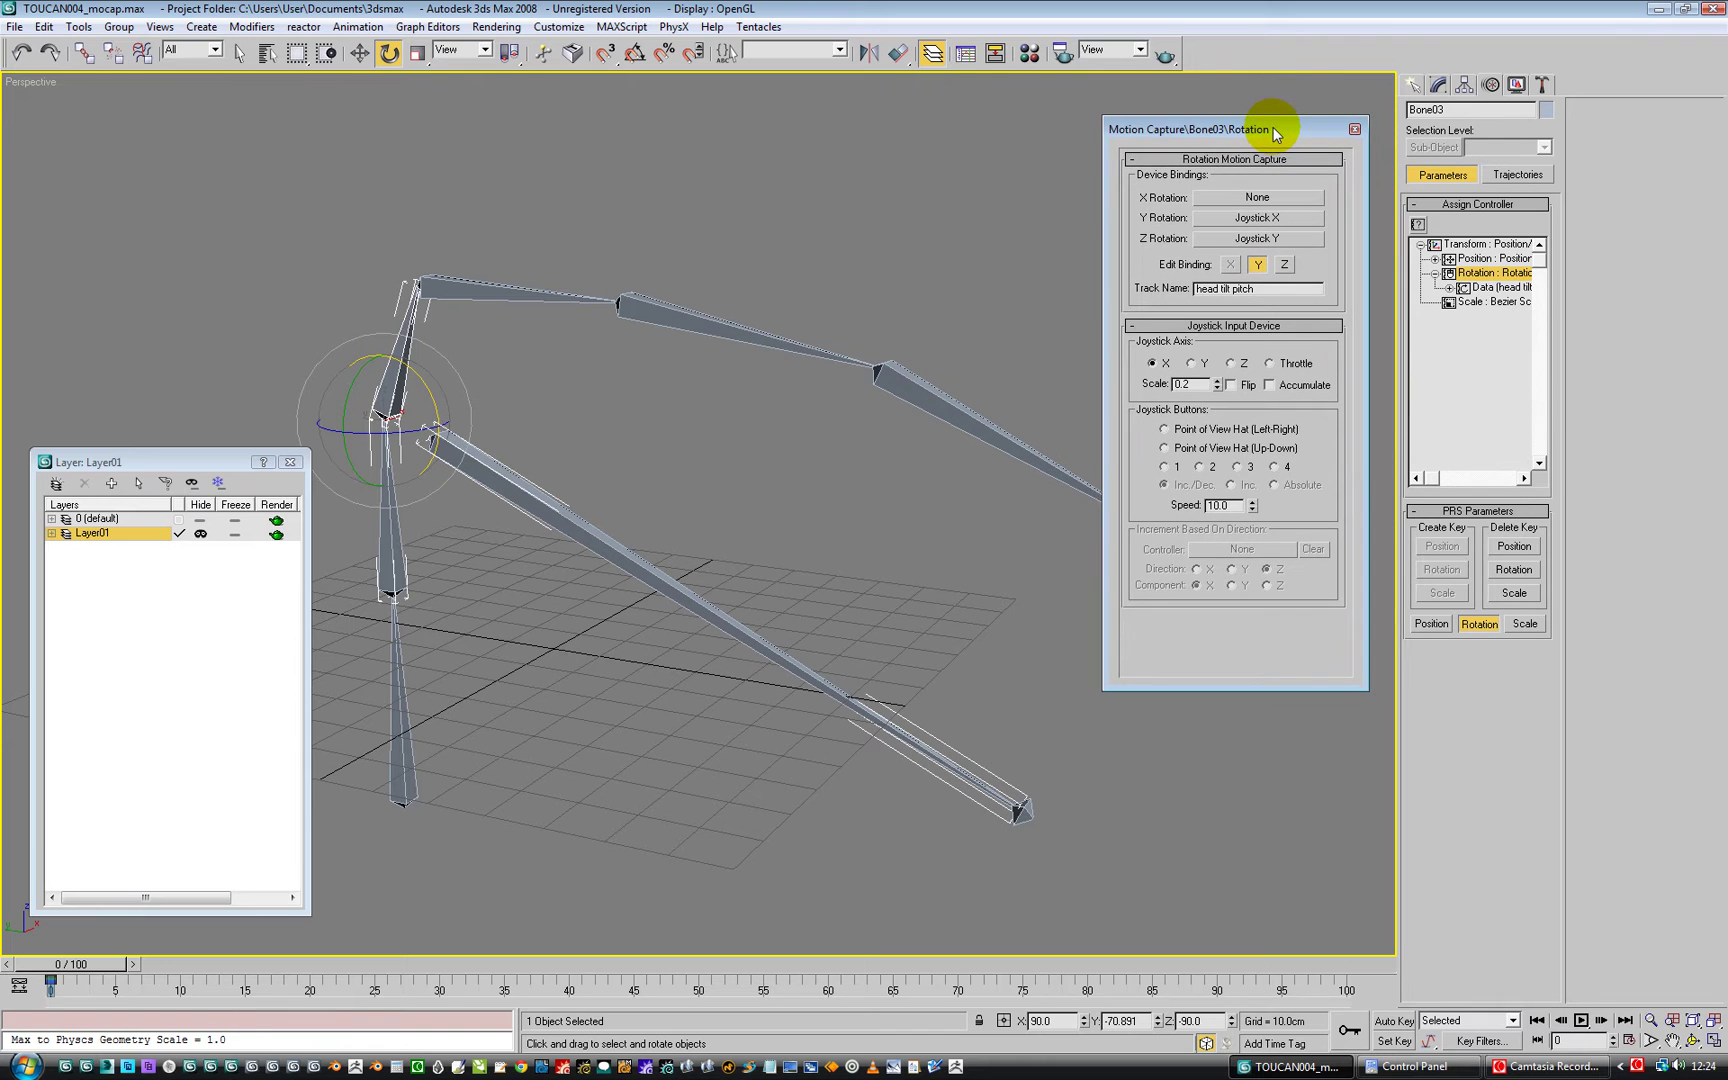
click(200, 533)
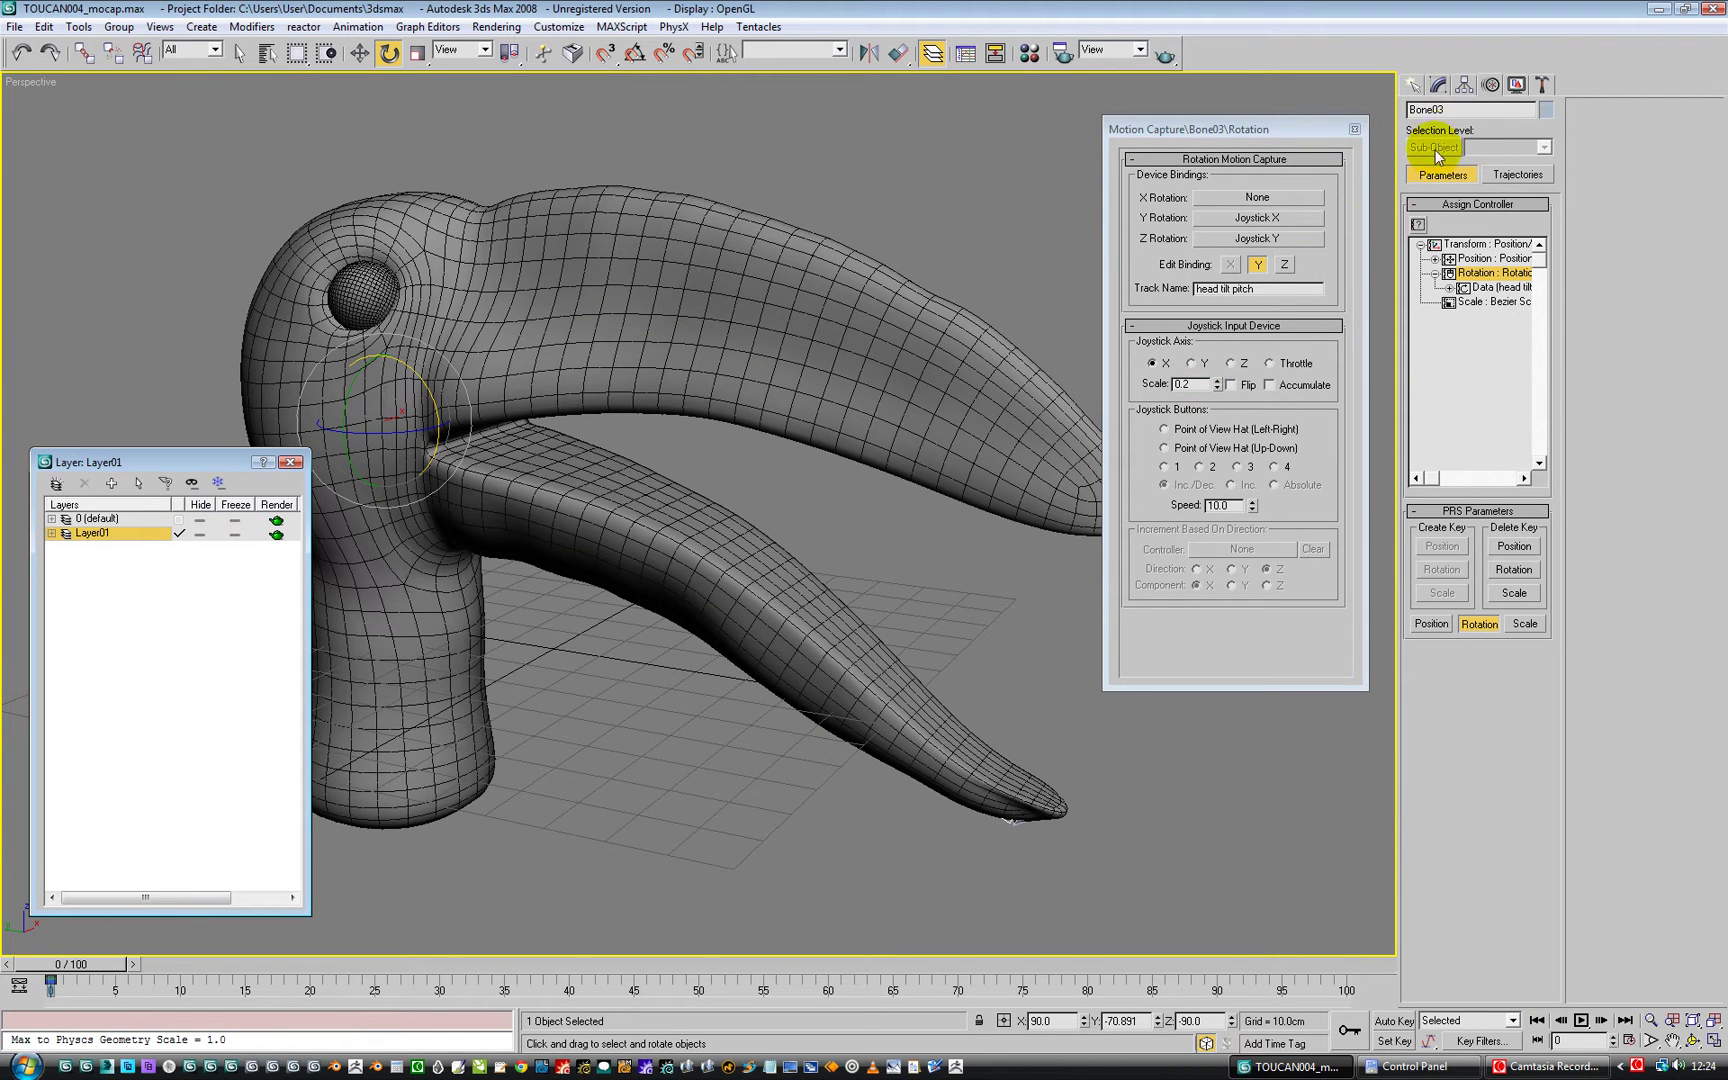
click(1517, 83)
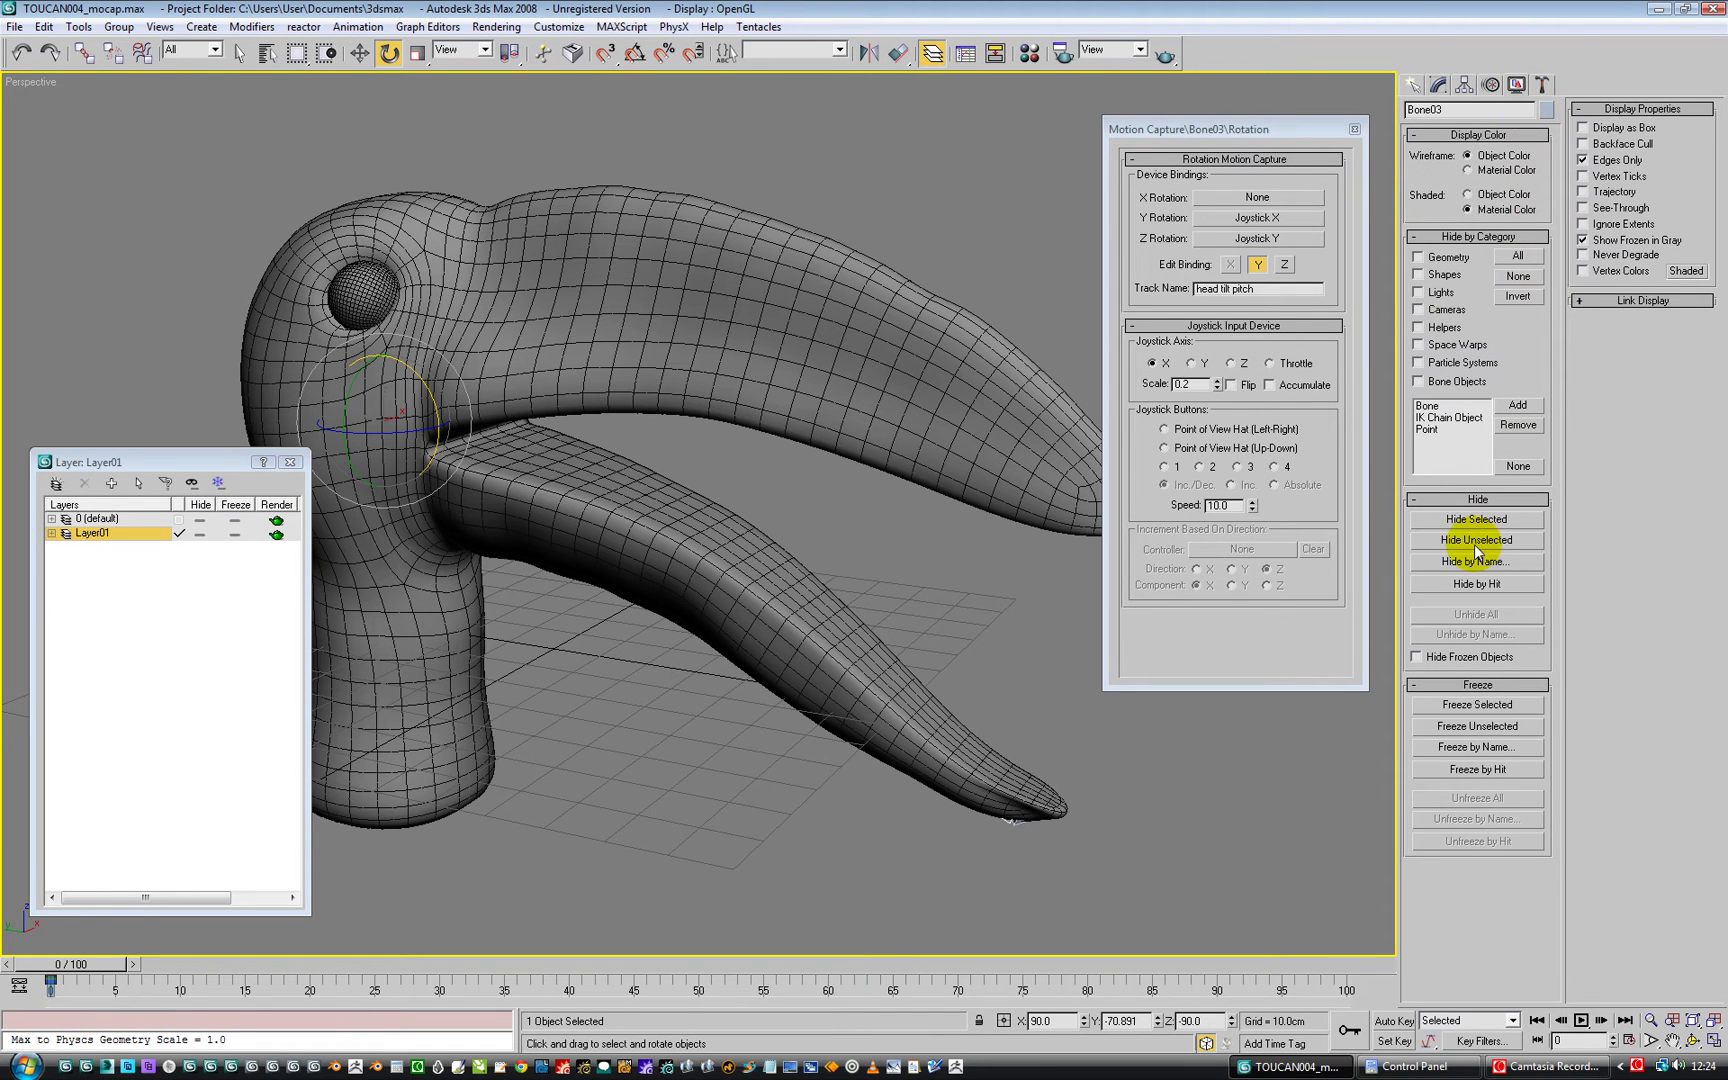
click(1542, 84)
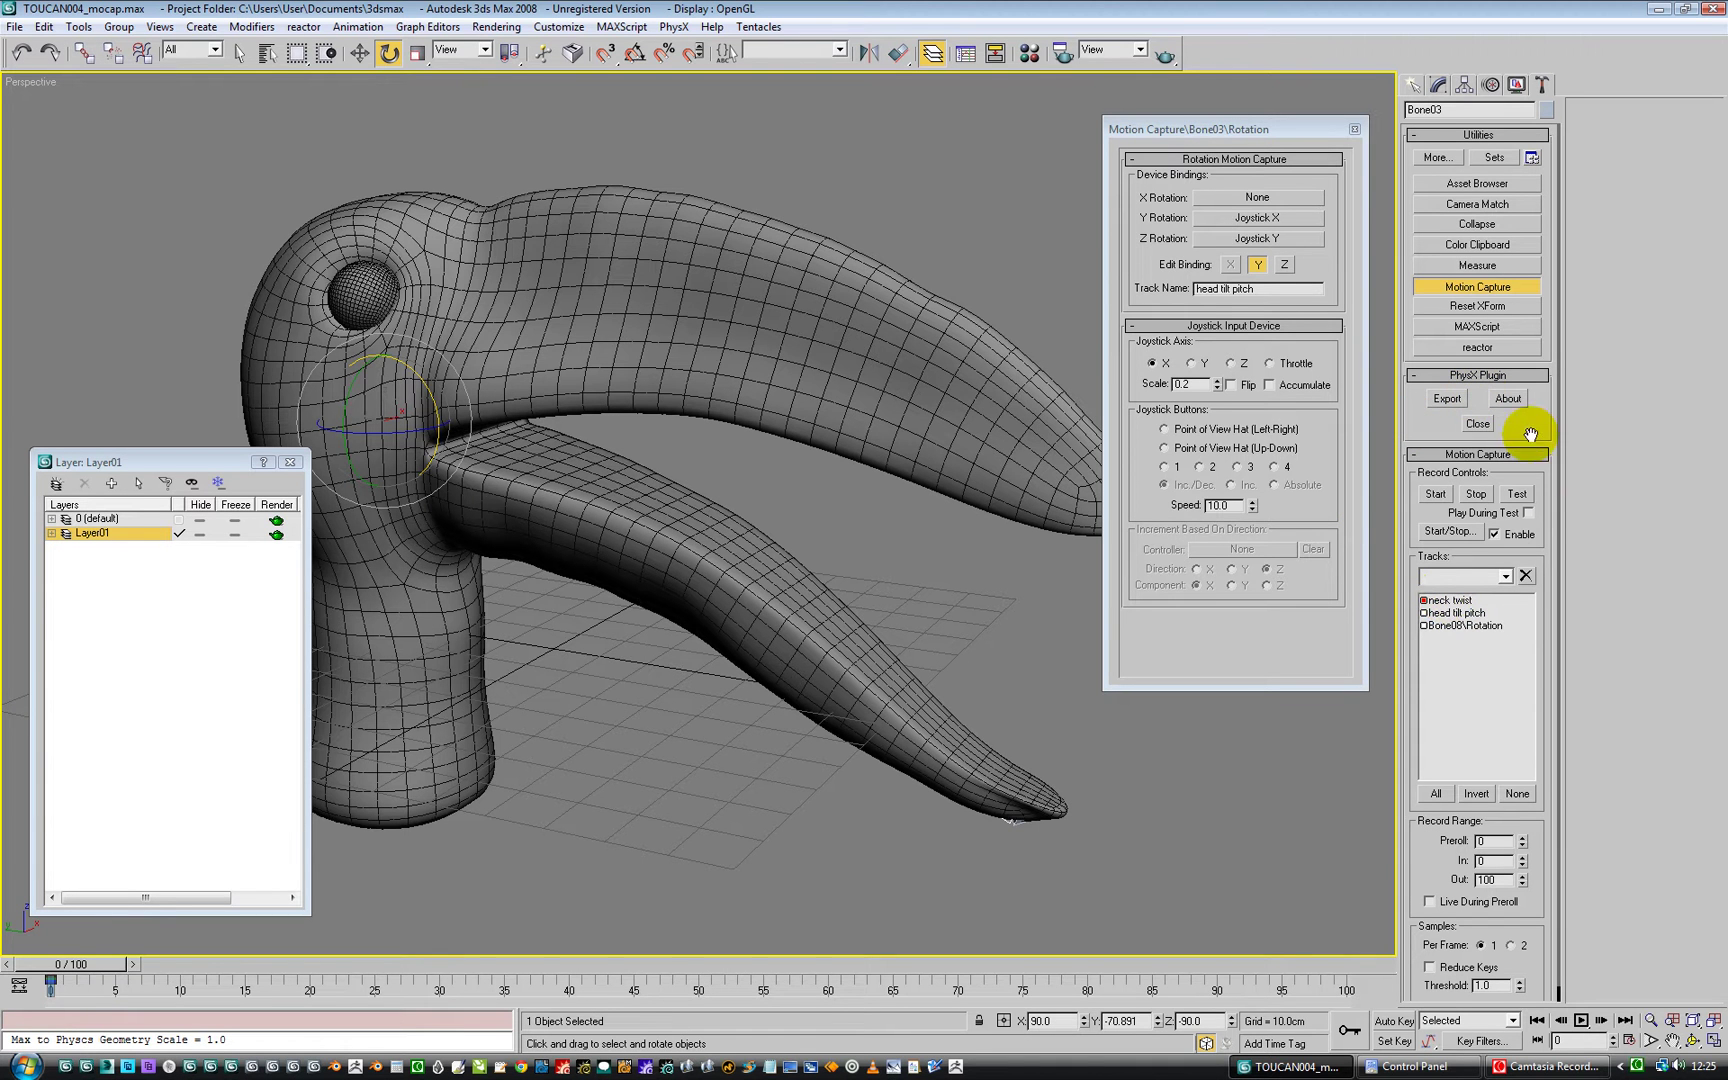
- Run a quick joystick capture test, then close the Layer Manager
click(1516, 495)
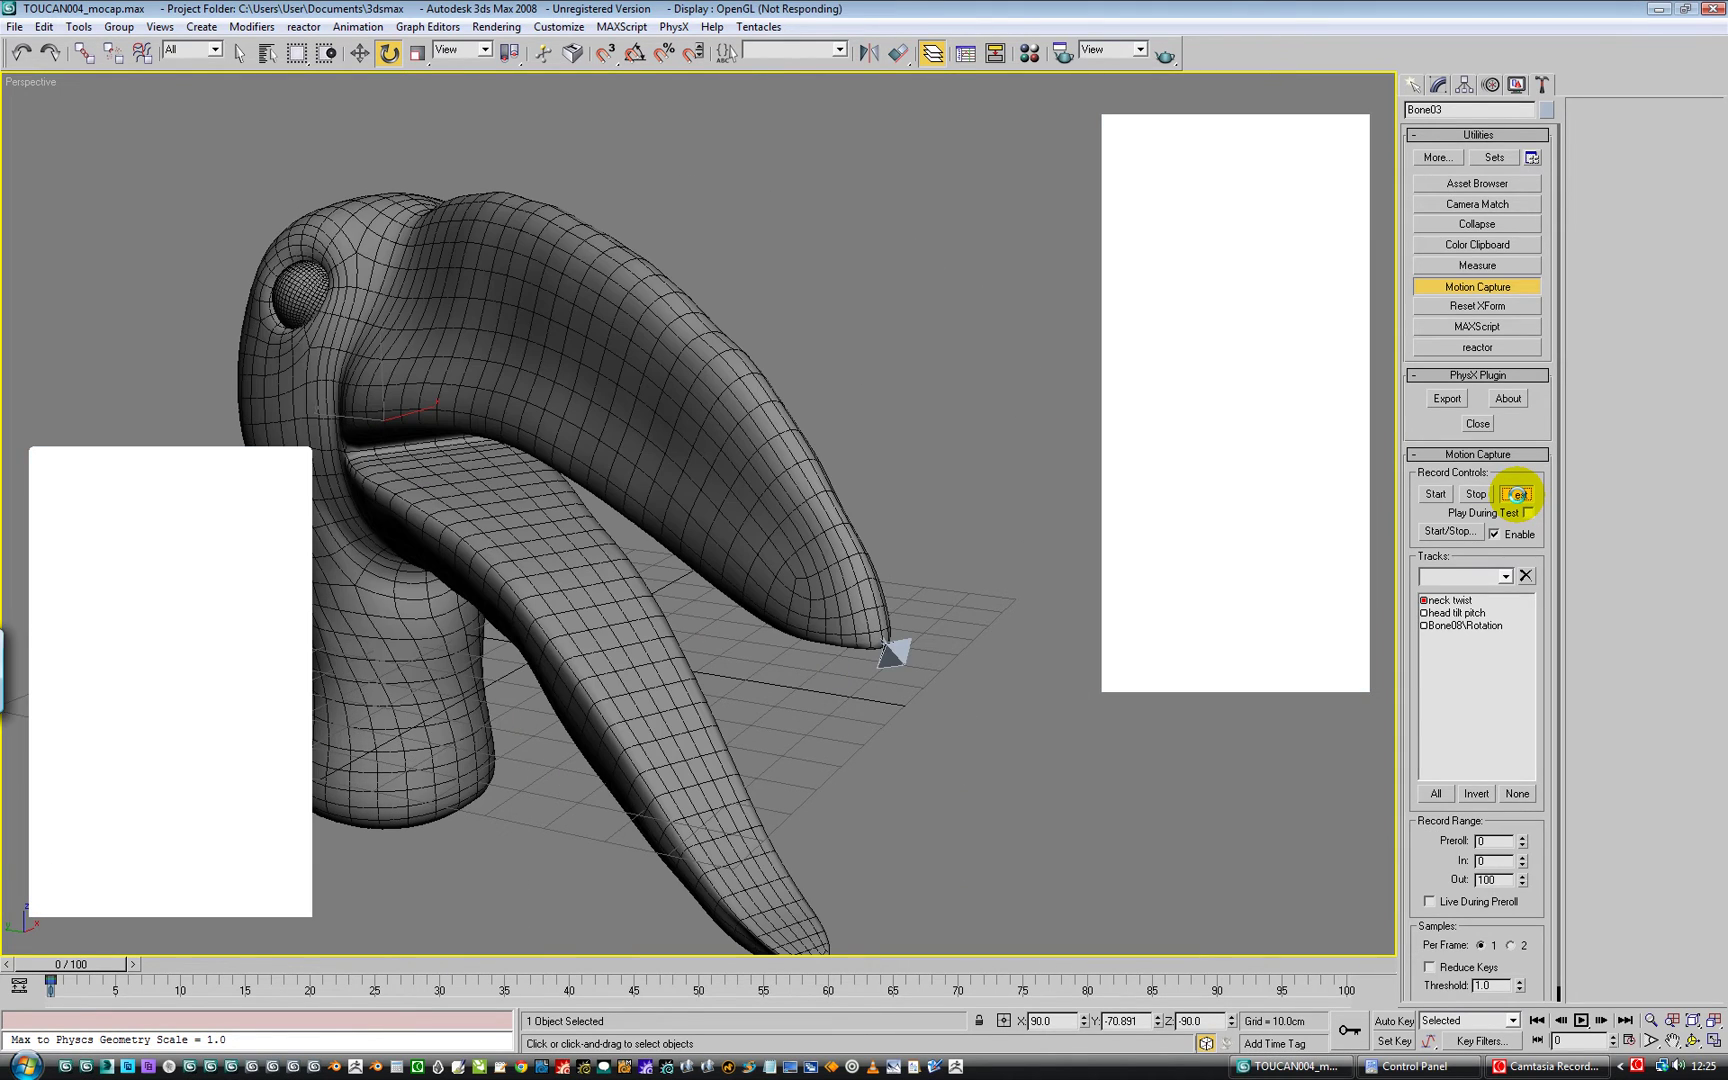
click(1516, 494)
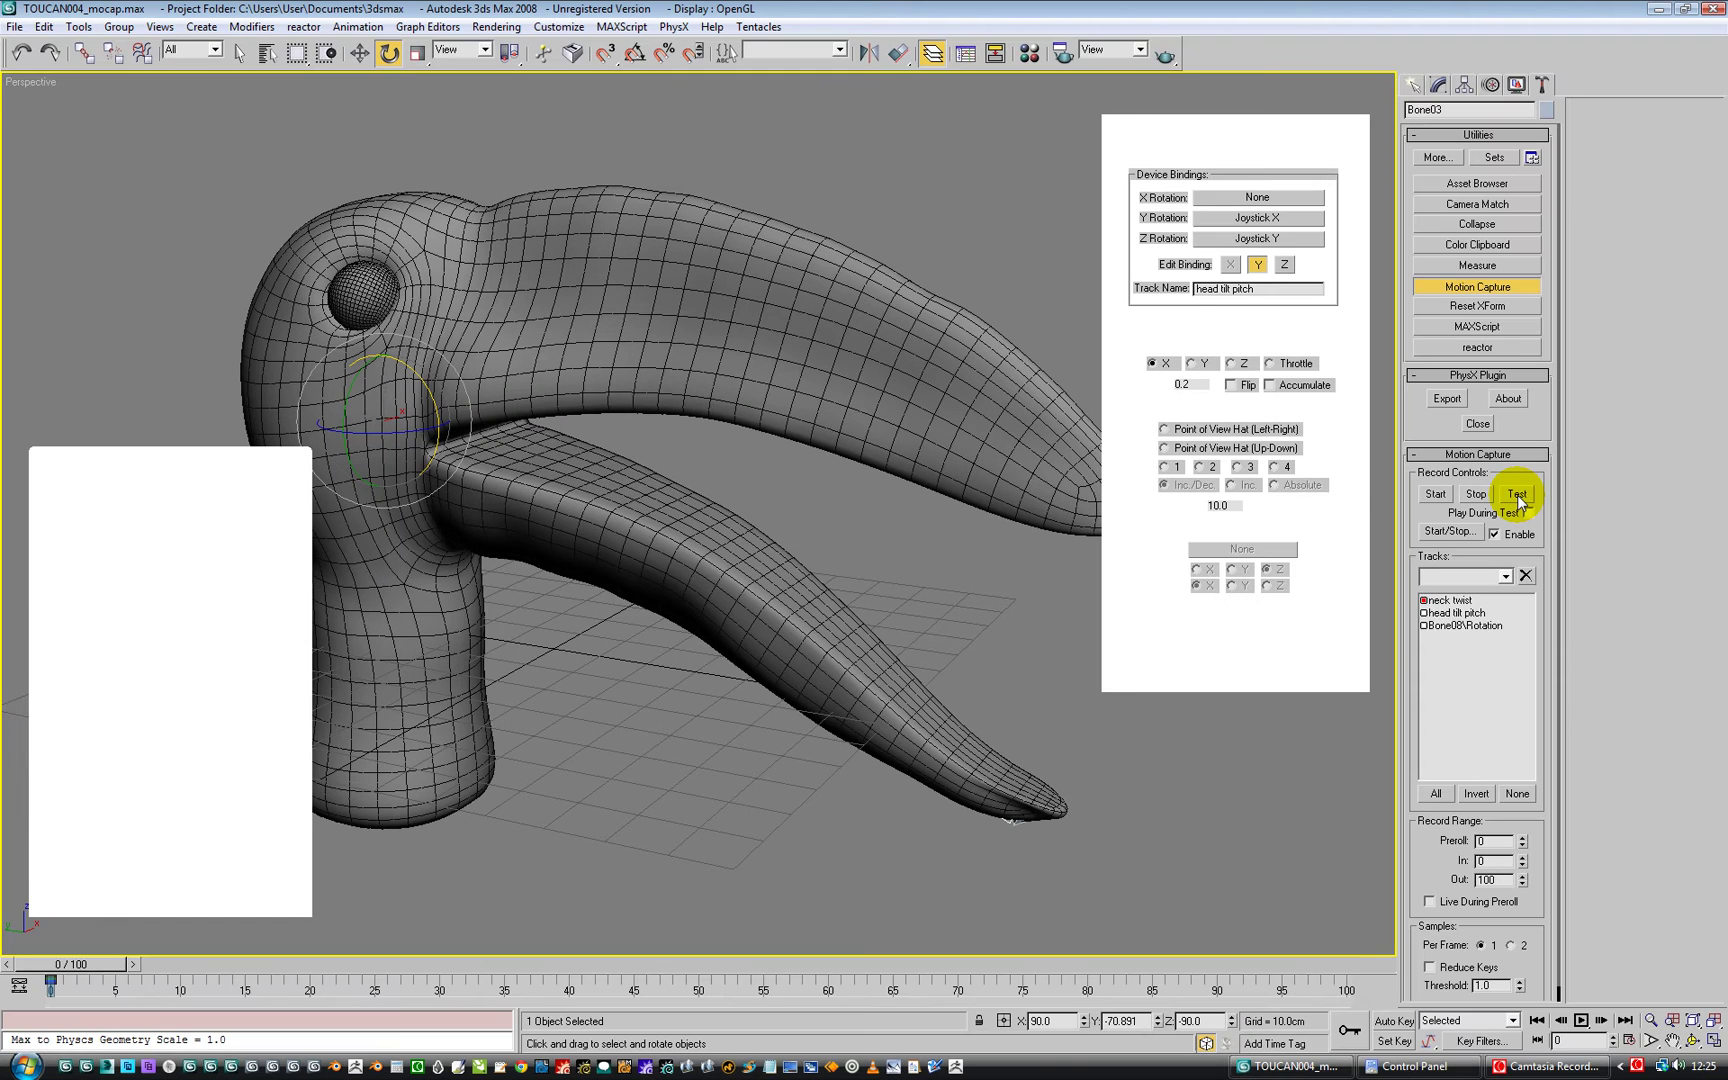
drag(1212, 130, 1159, 187)
drag(212, 463, 284, 451)
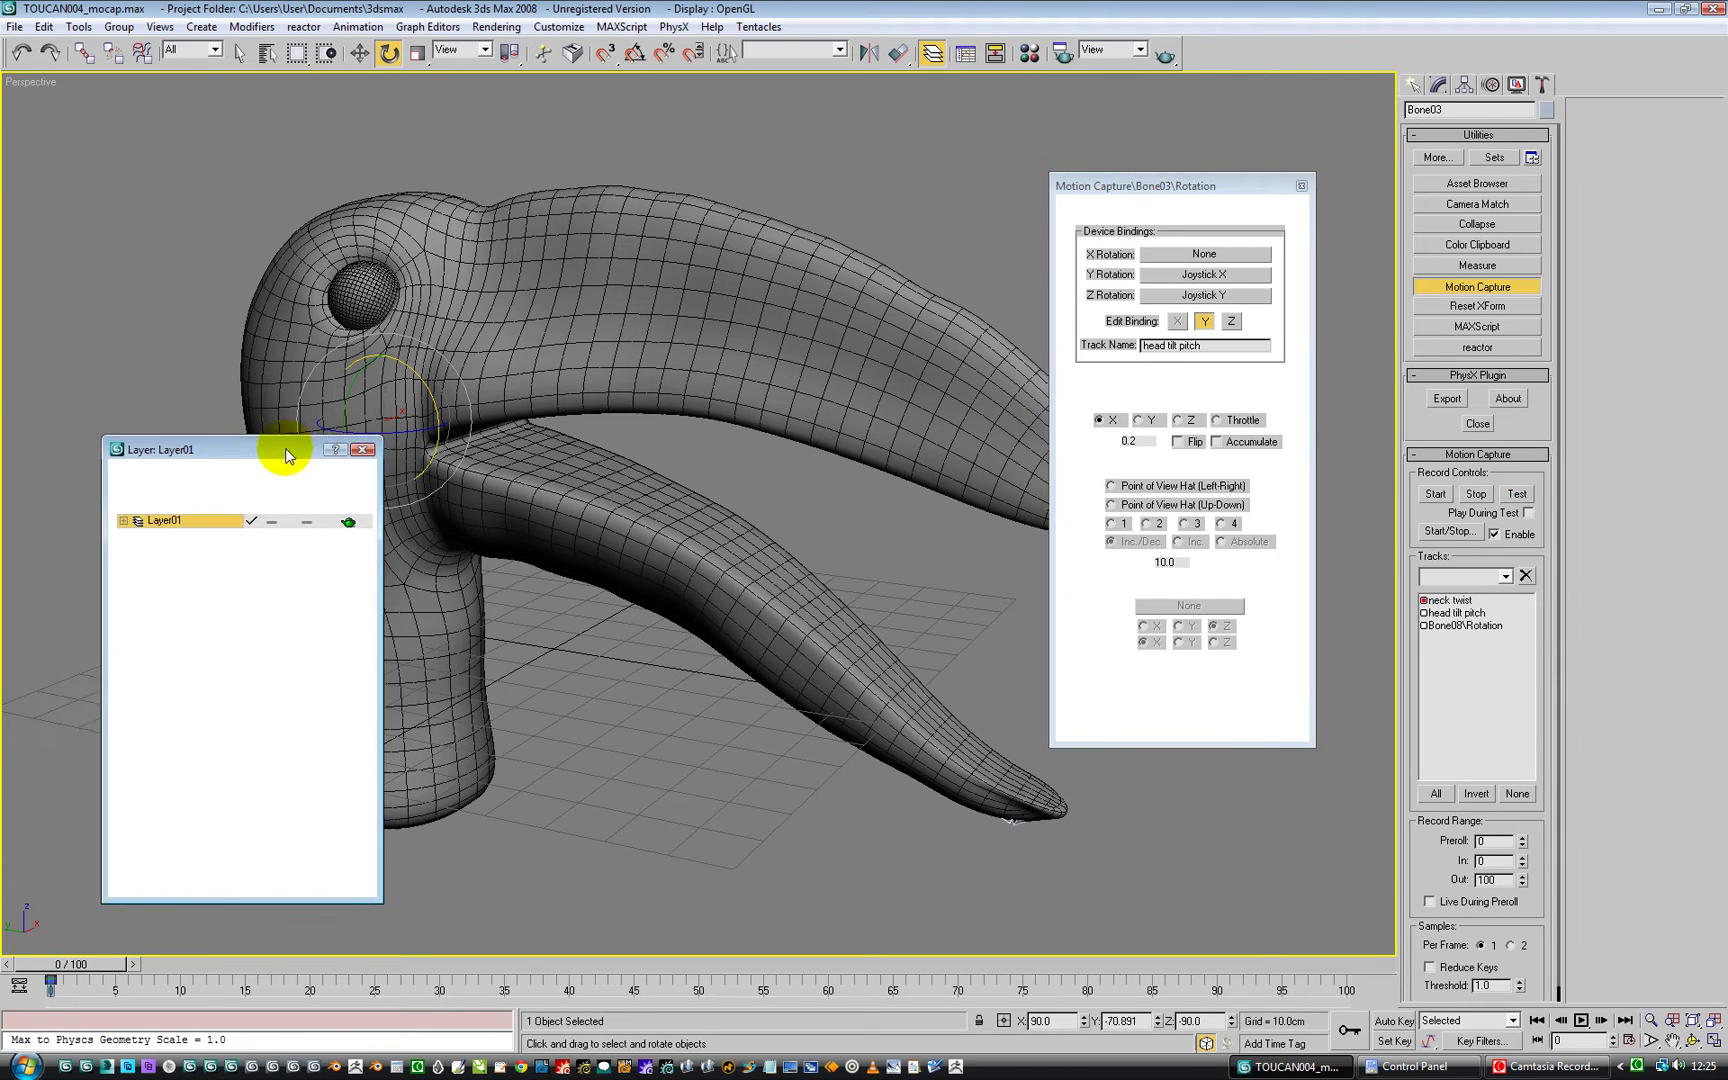
click(361, 450)
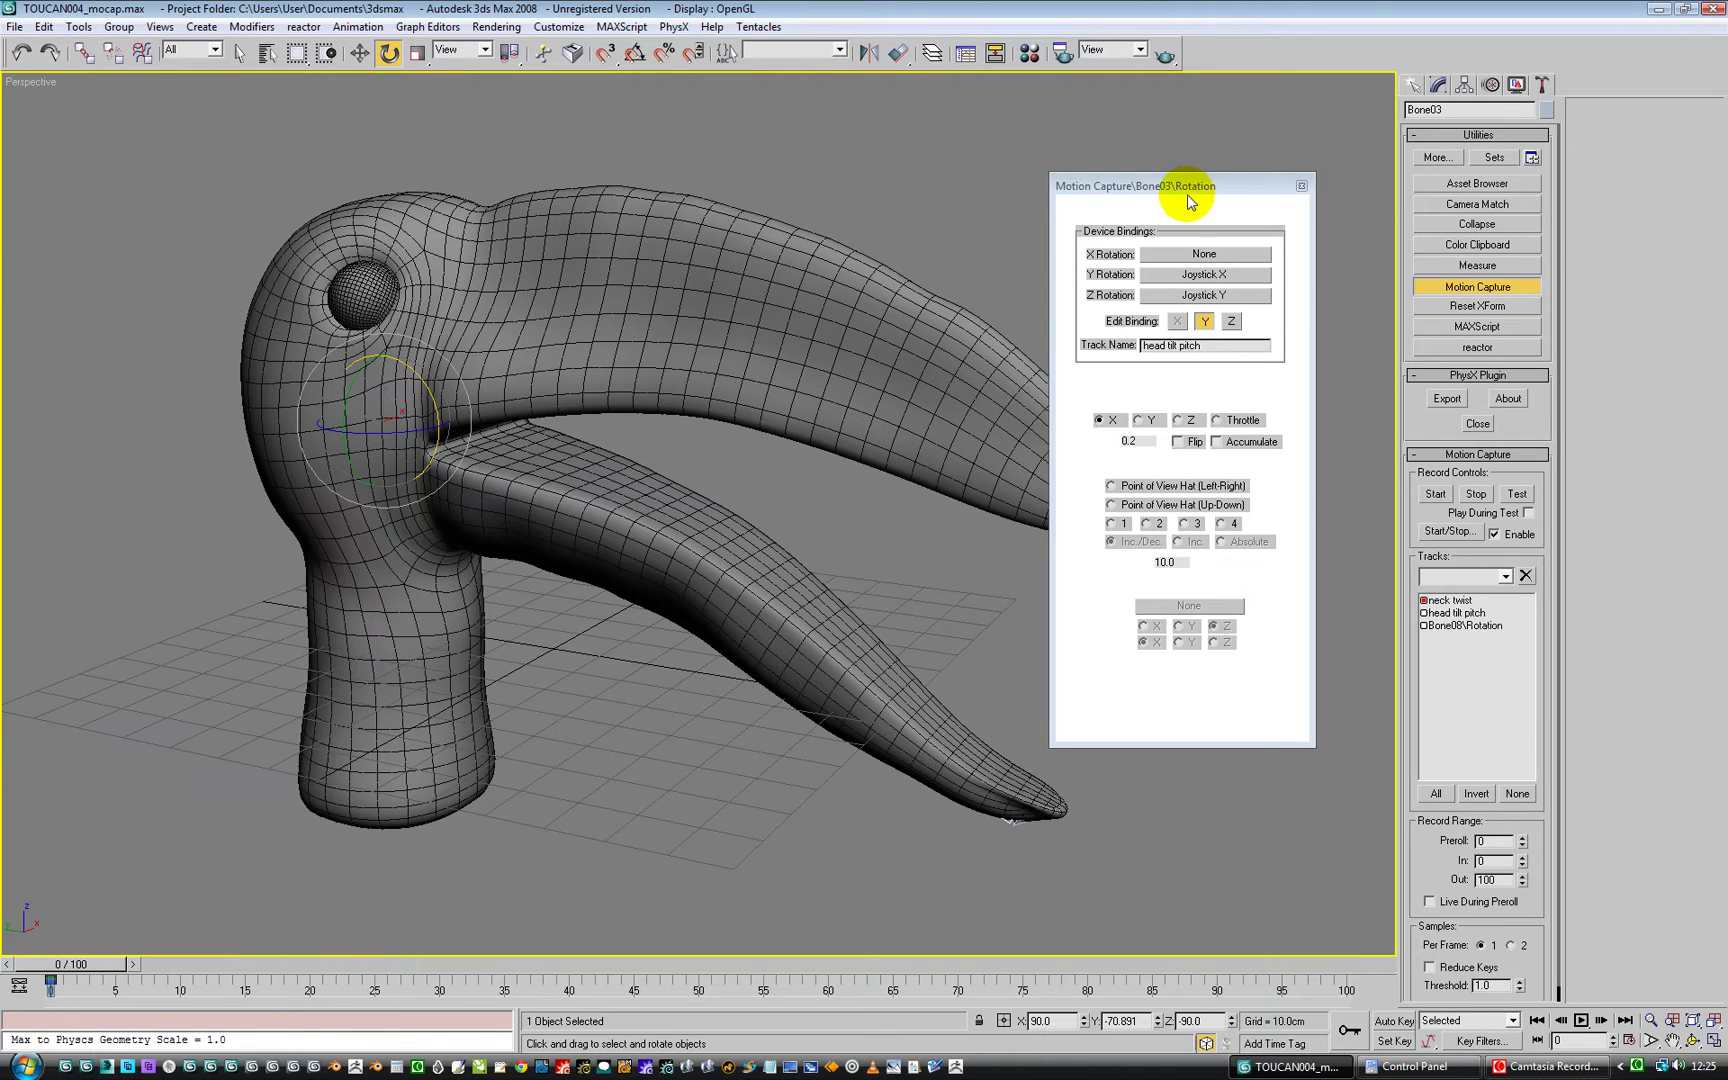
drag(1170, 188, 1174, 226)
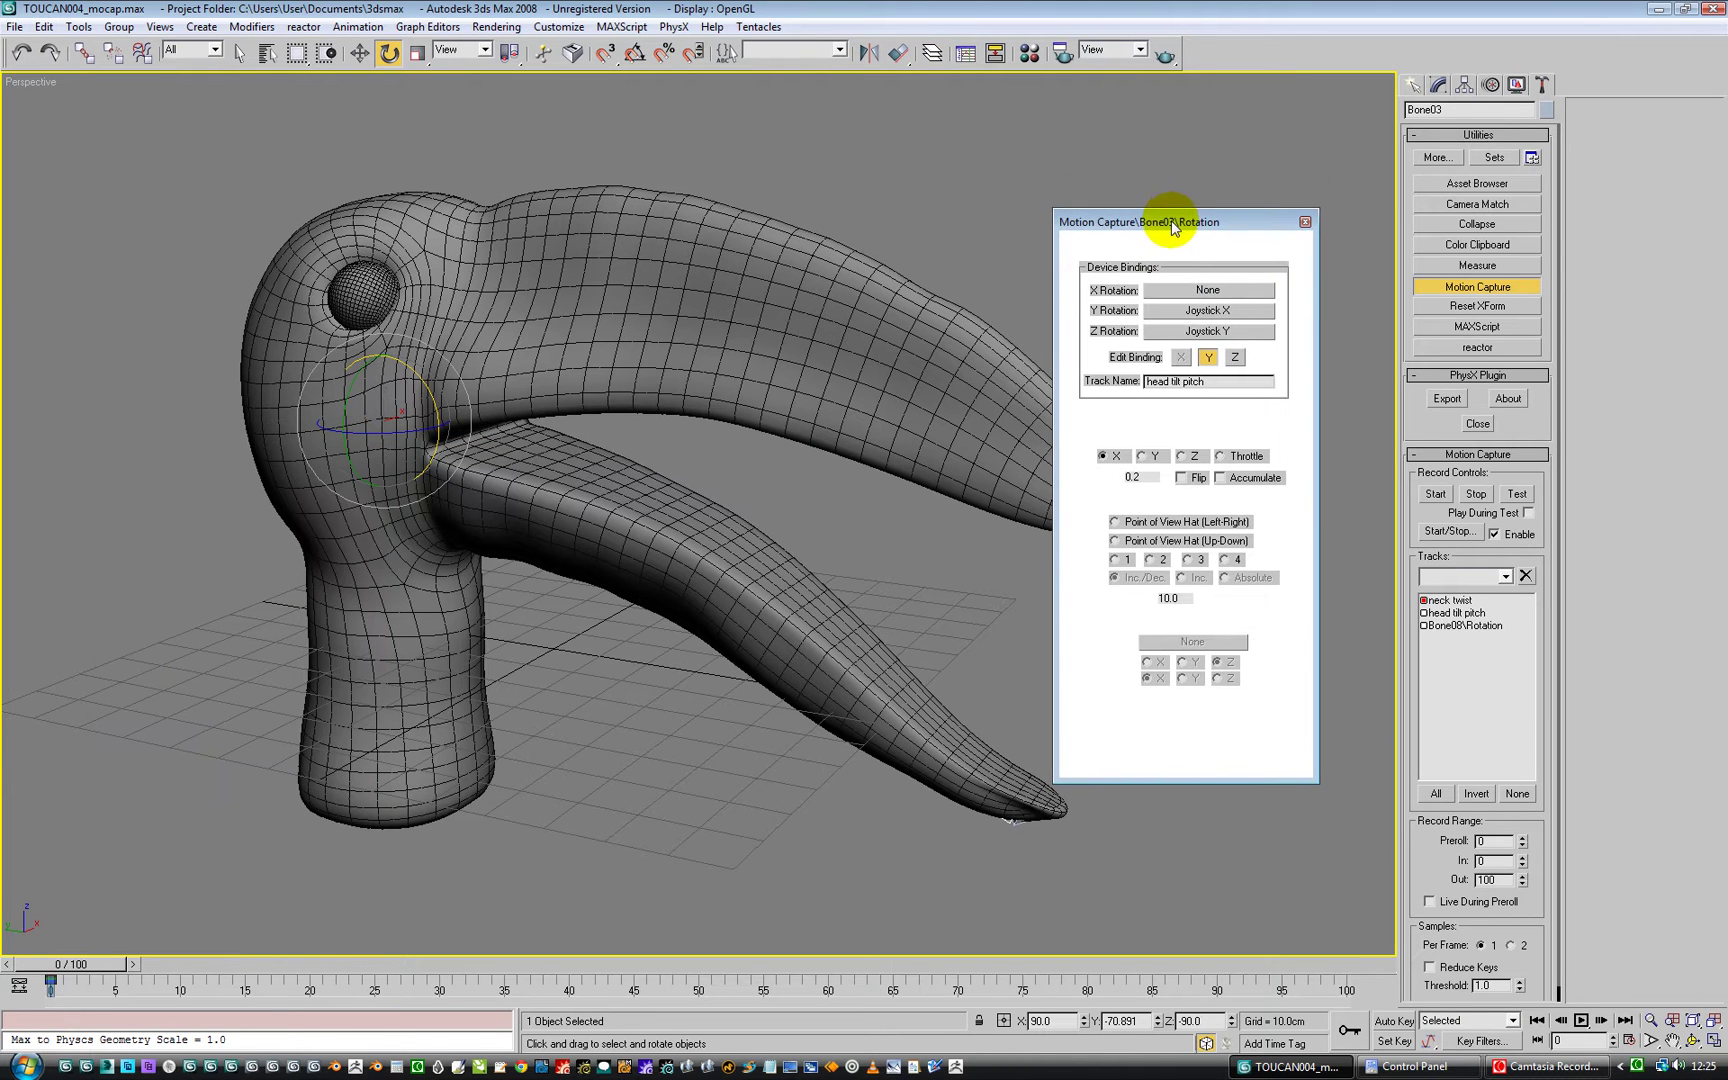
- Switch capture from neck twist to head tilt pitch only and test it live with the joystick
click(1424, 601)
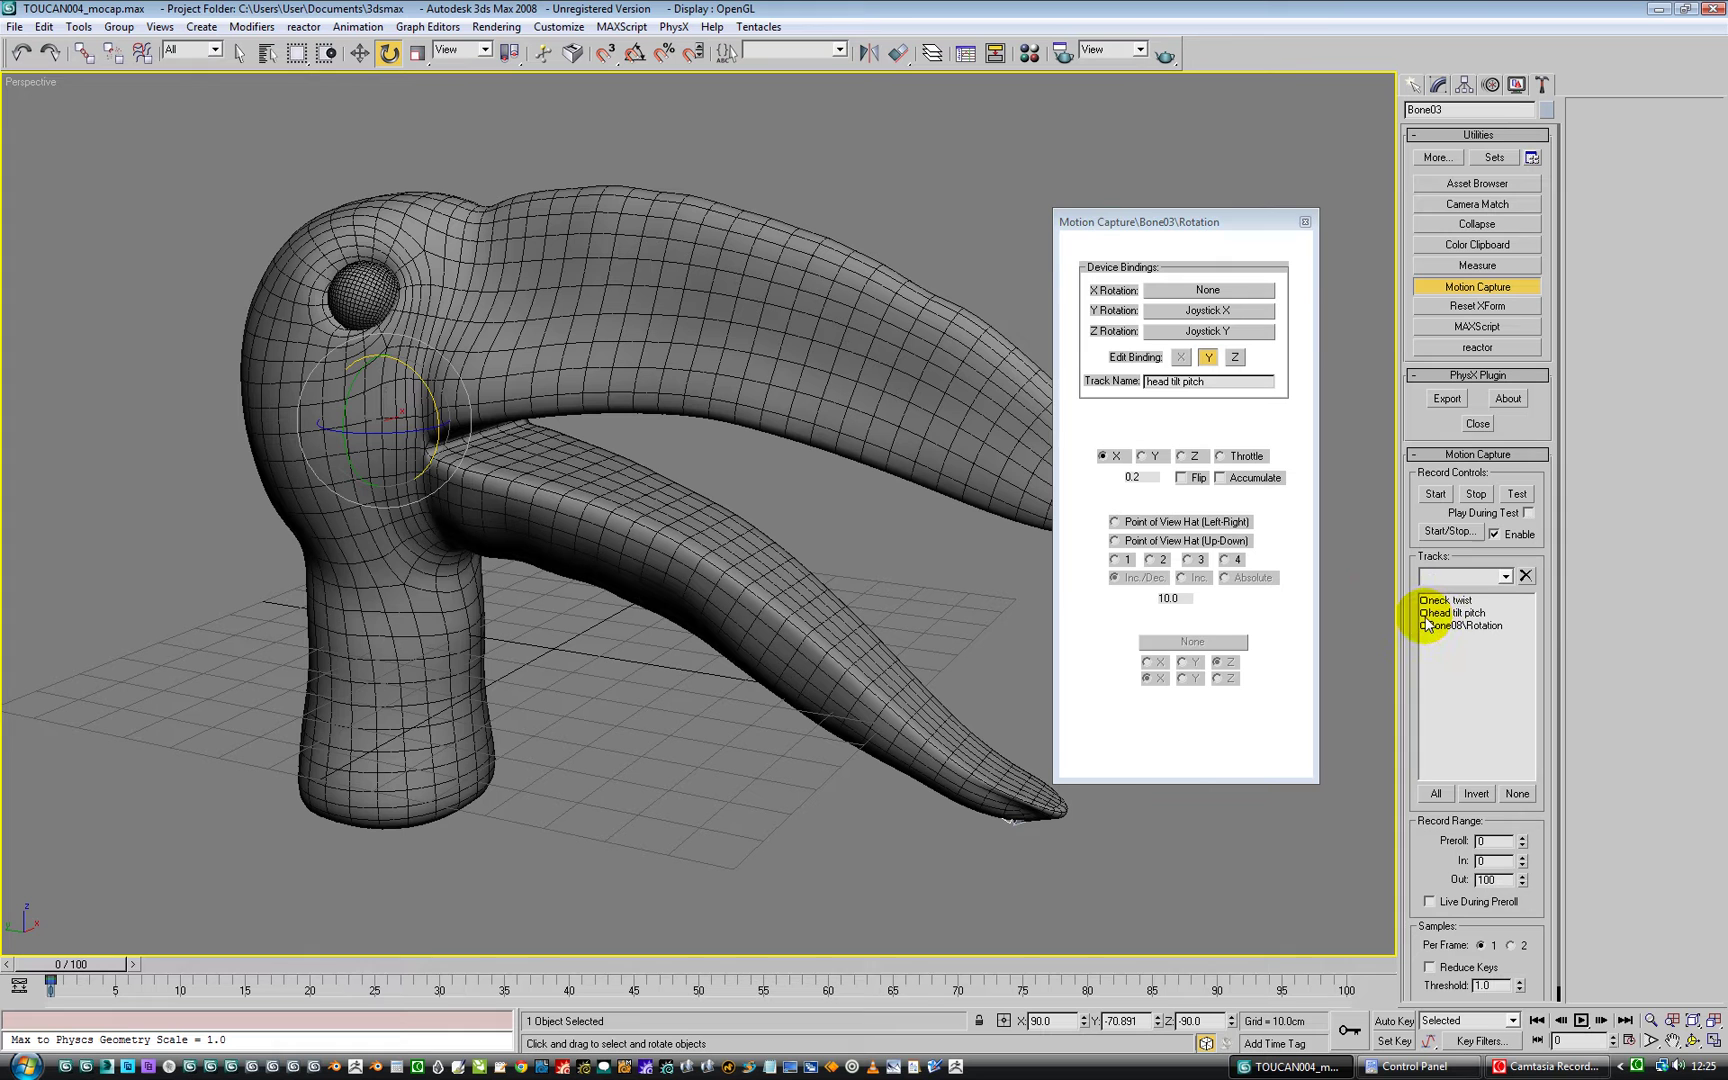
click(1424, 613)
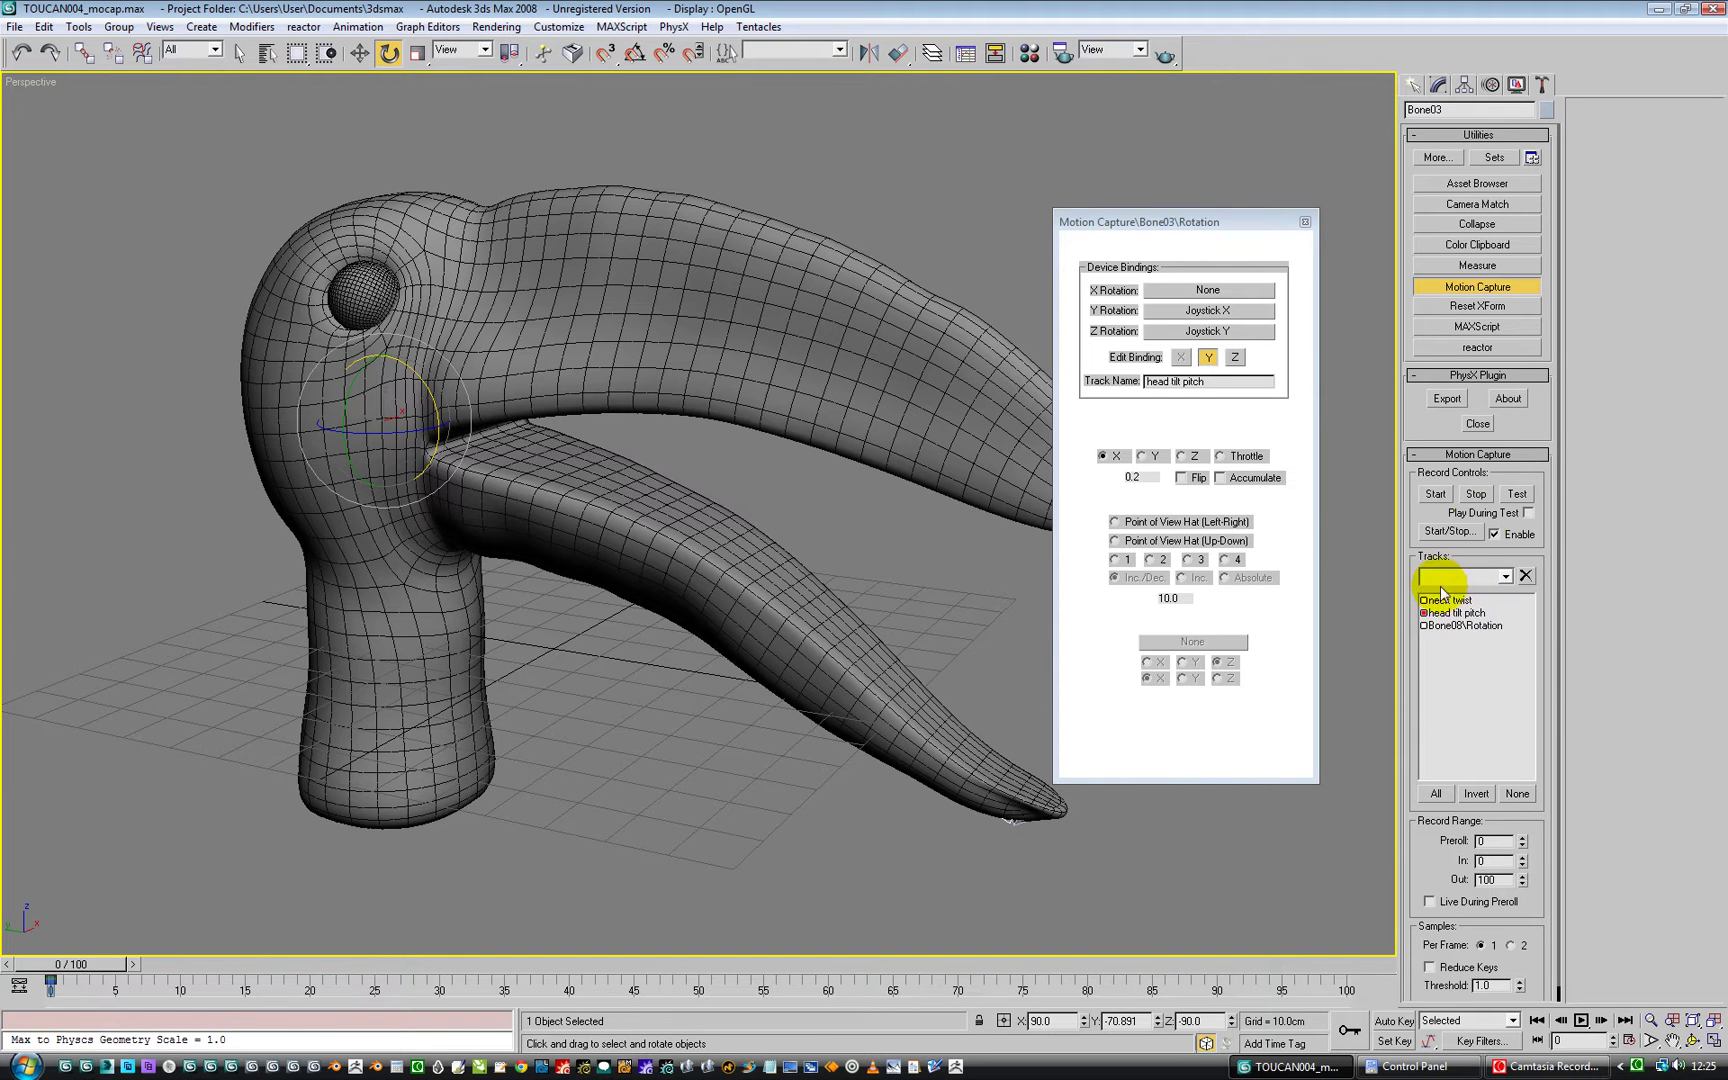
click(1516, 494)
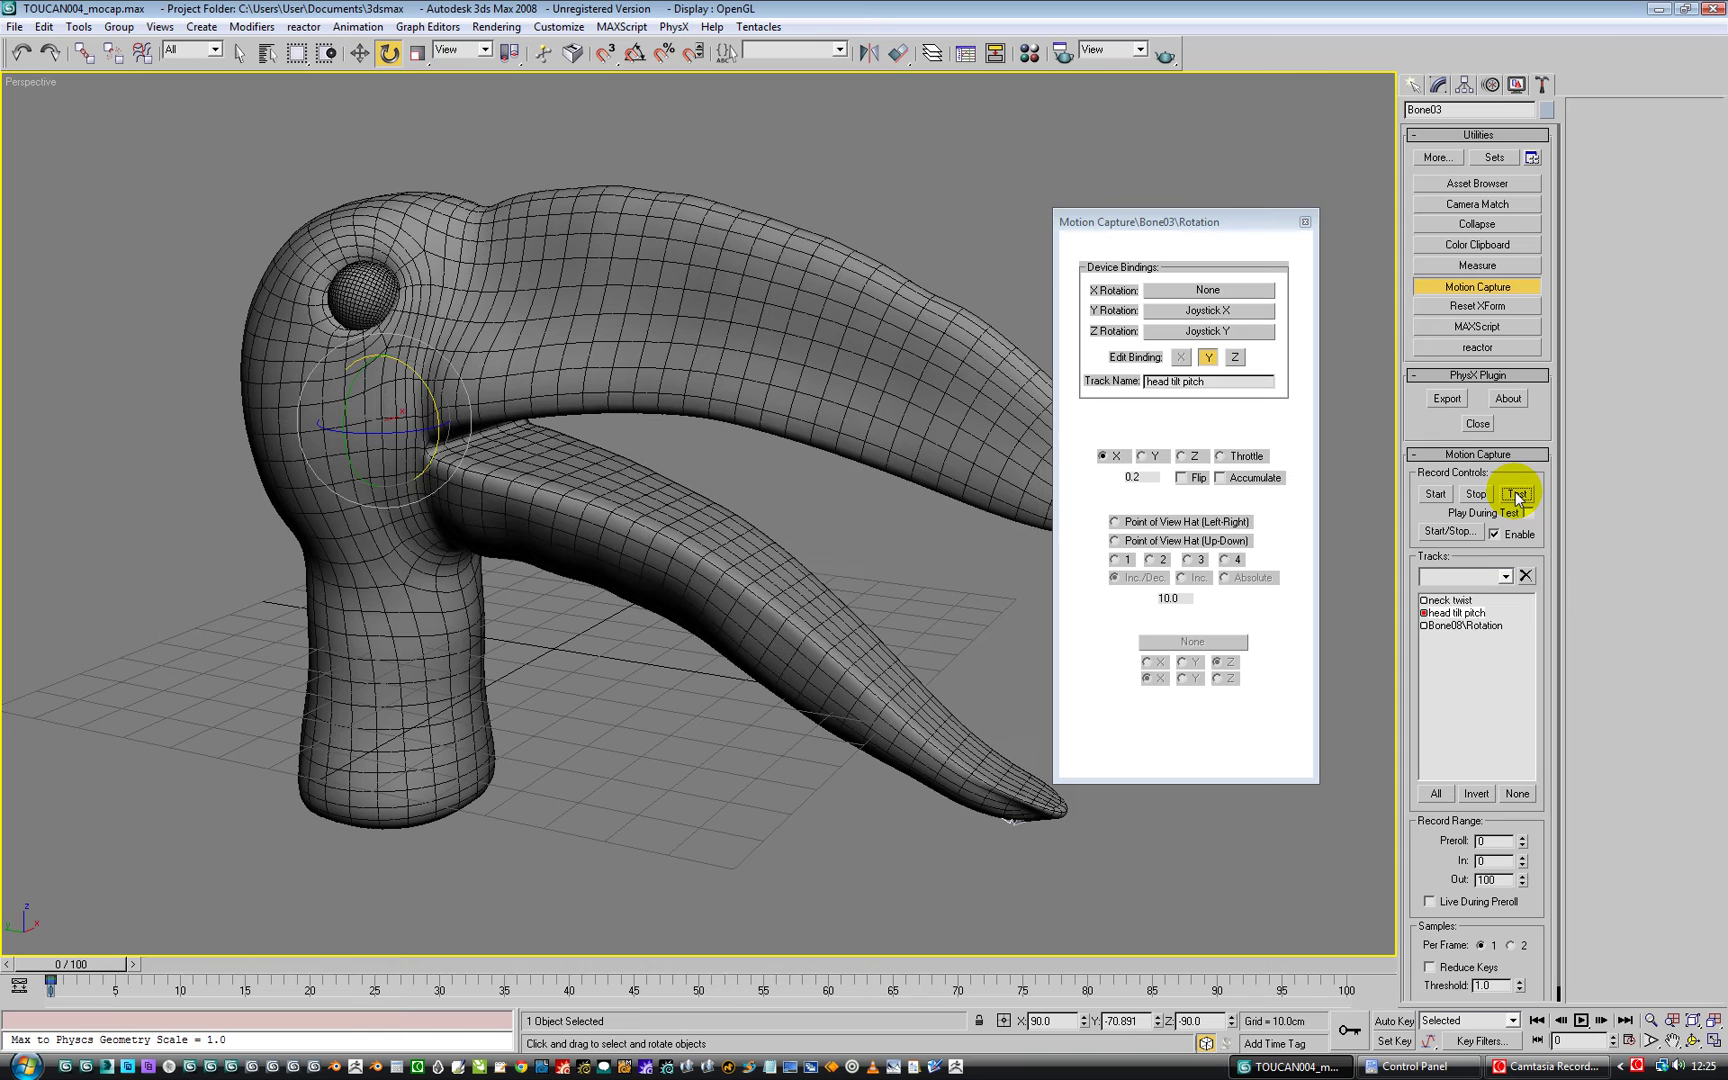
click(1535, 1066)
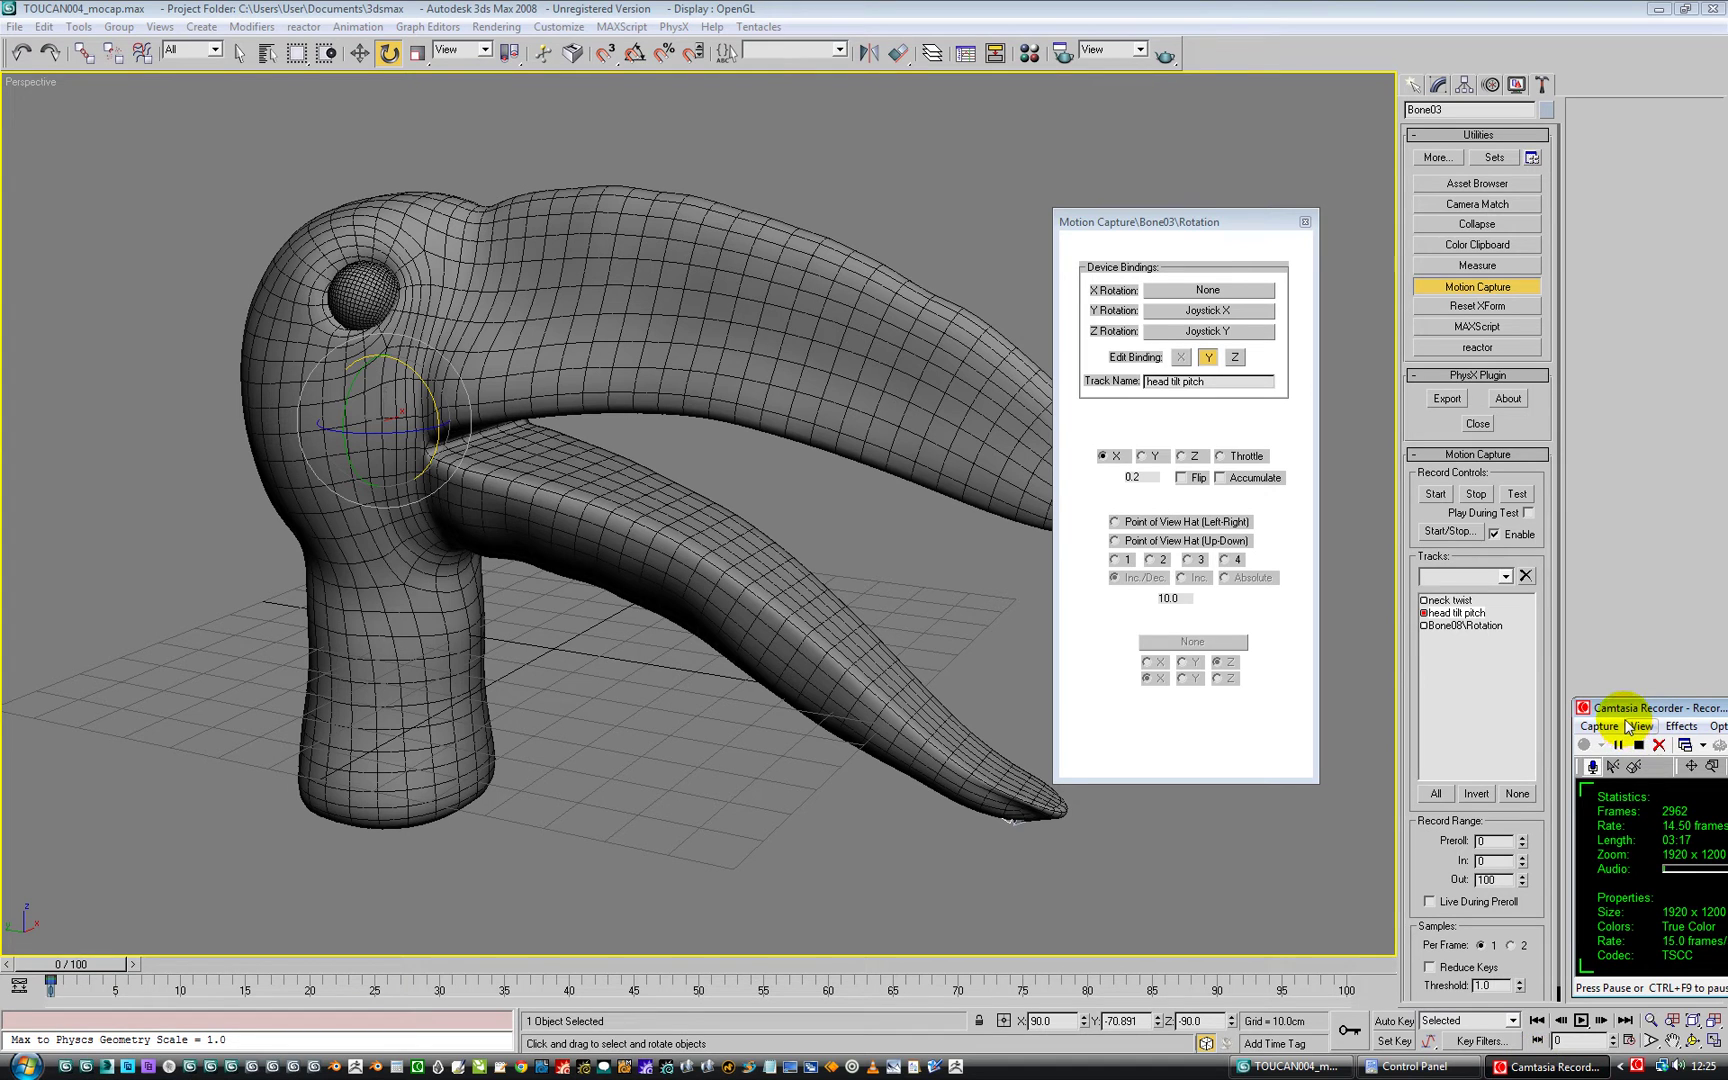
click(1425, 614)
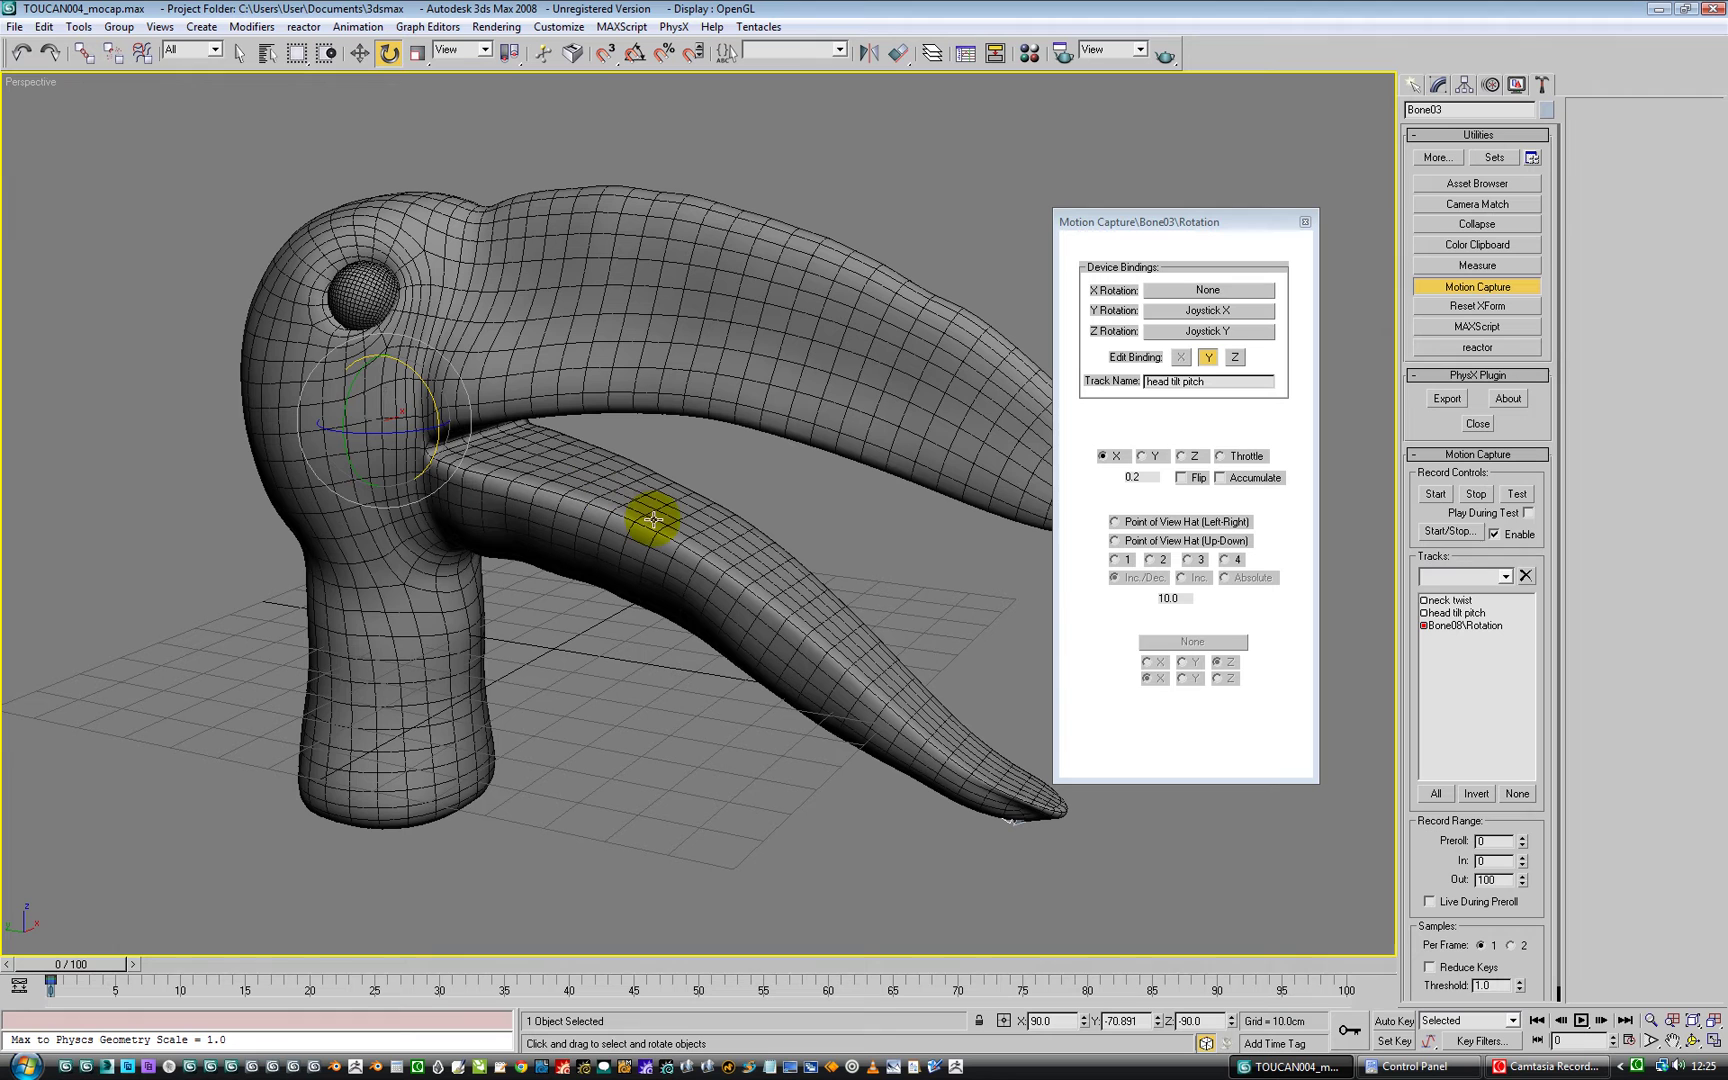
click(1519, 494)
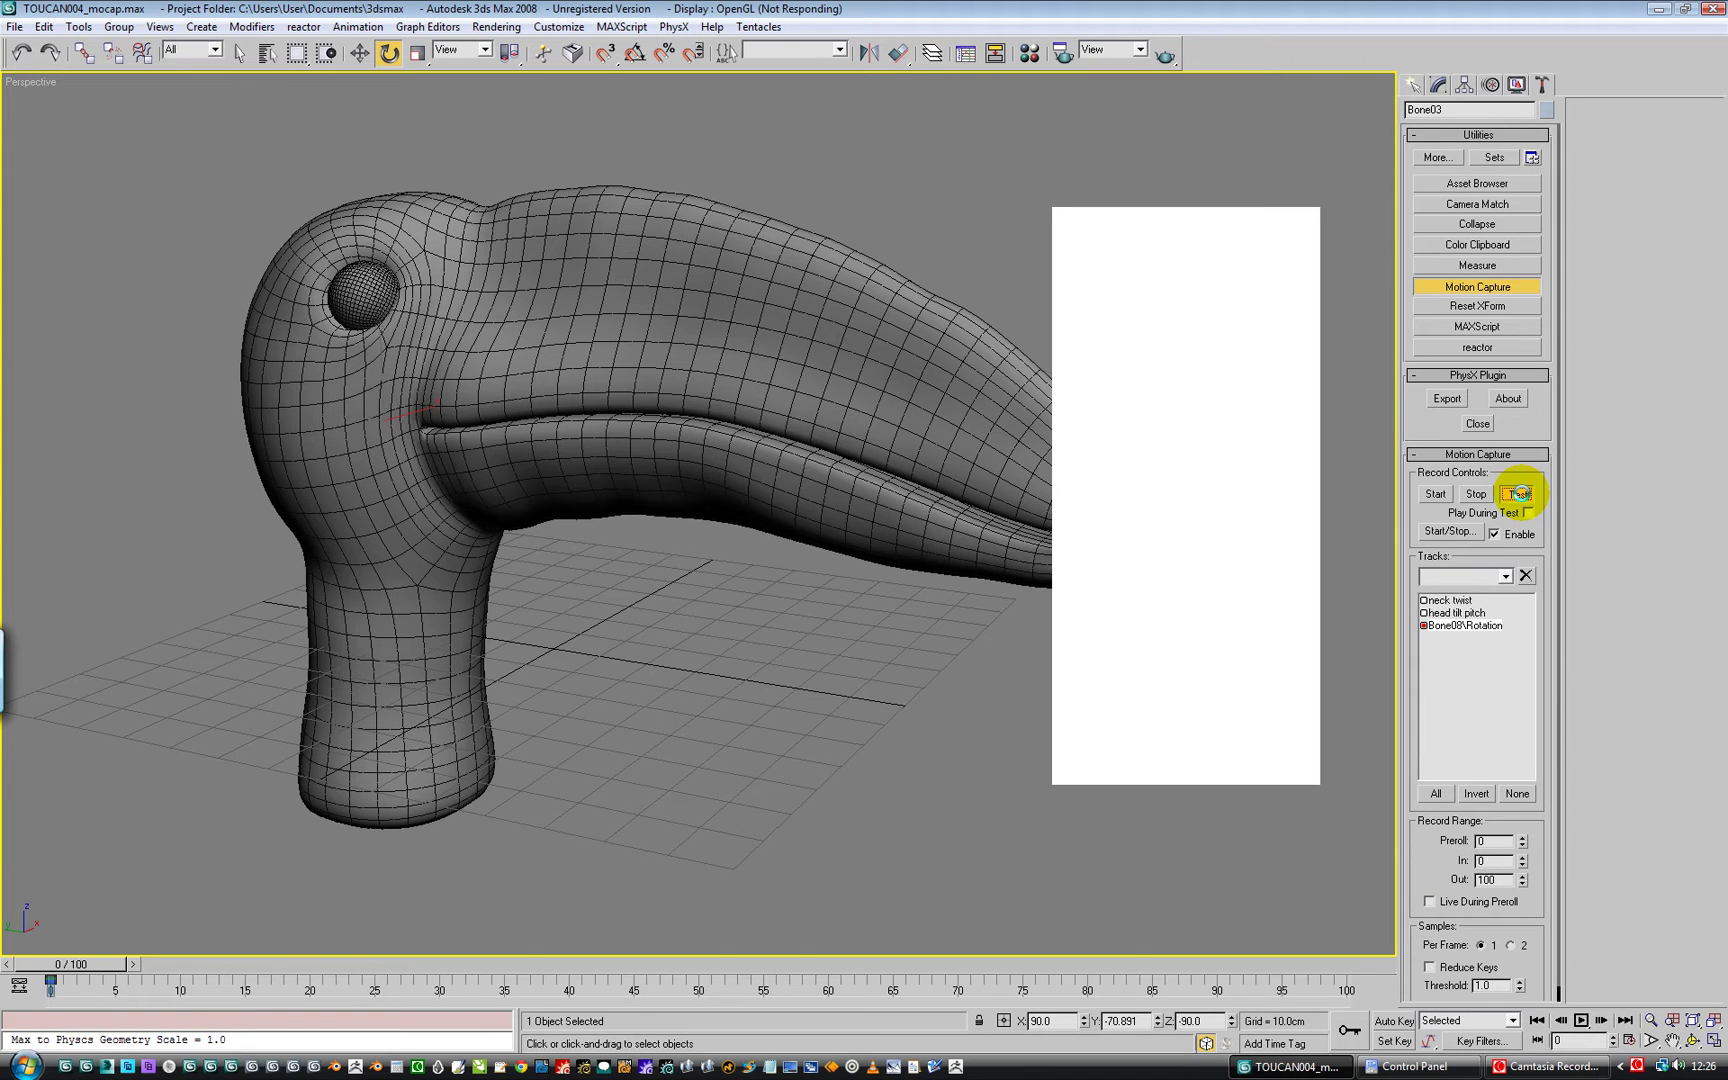
click(1519, 493)
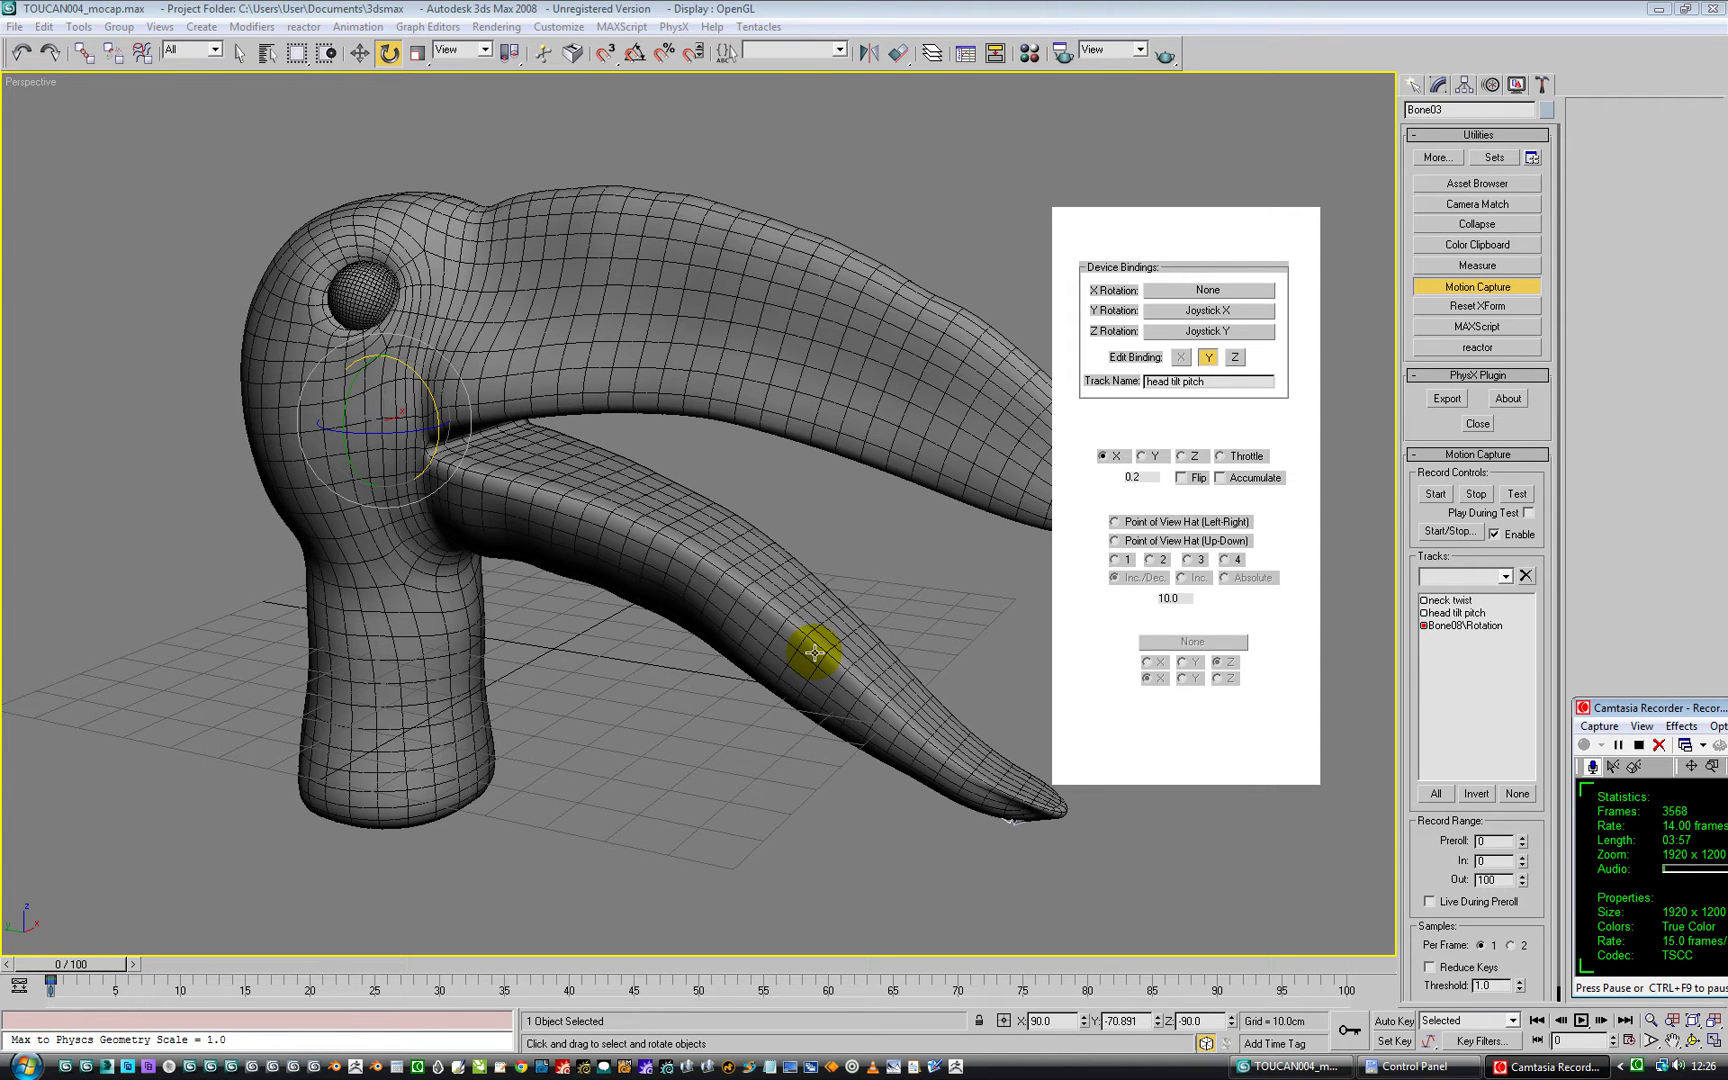
- Enable neck twist, head tilt pitch and Bone08\Rotation, close the track window, and start a live test
click(1424, 613)
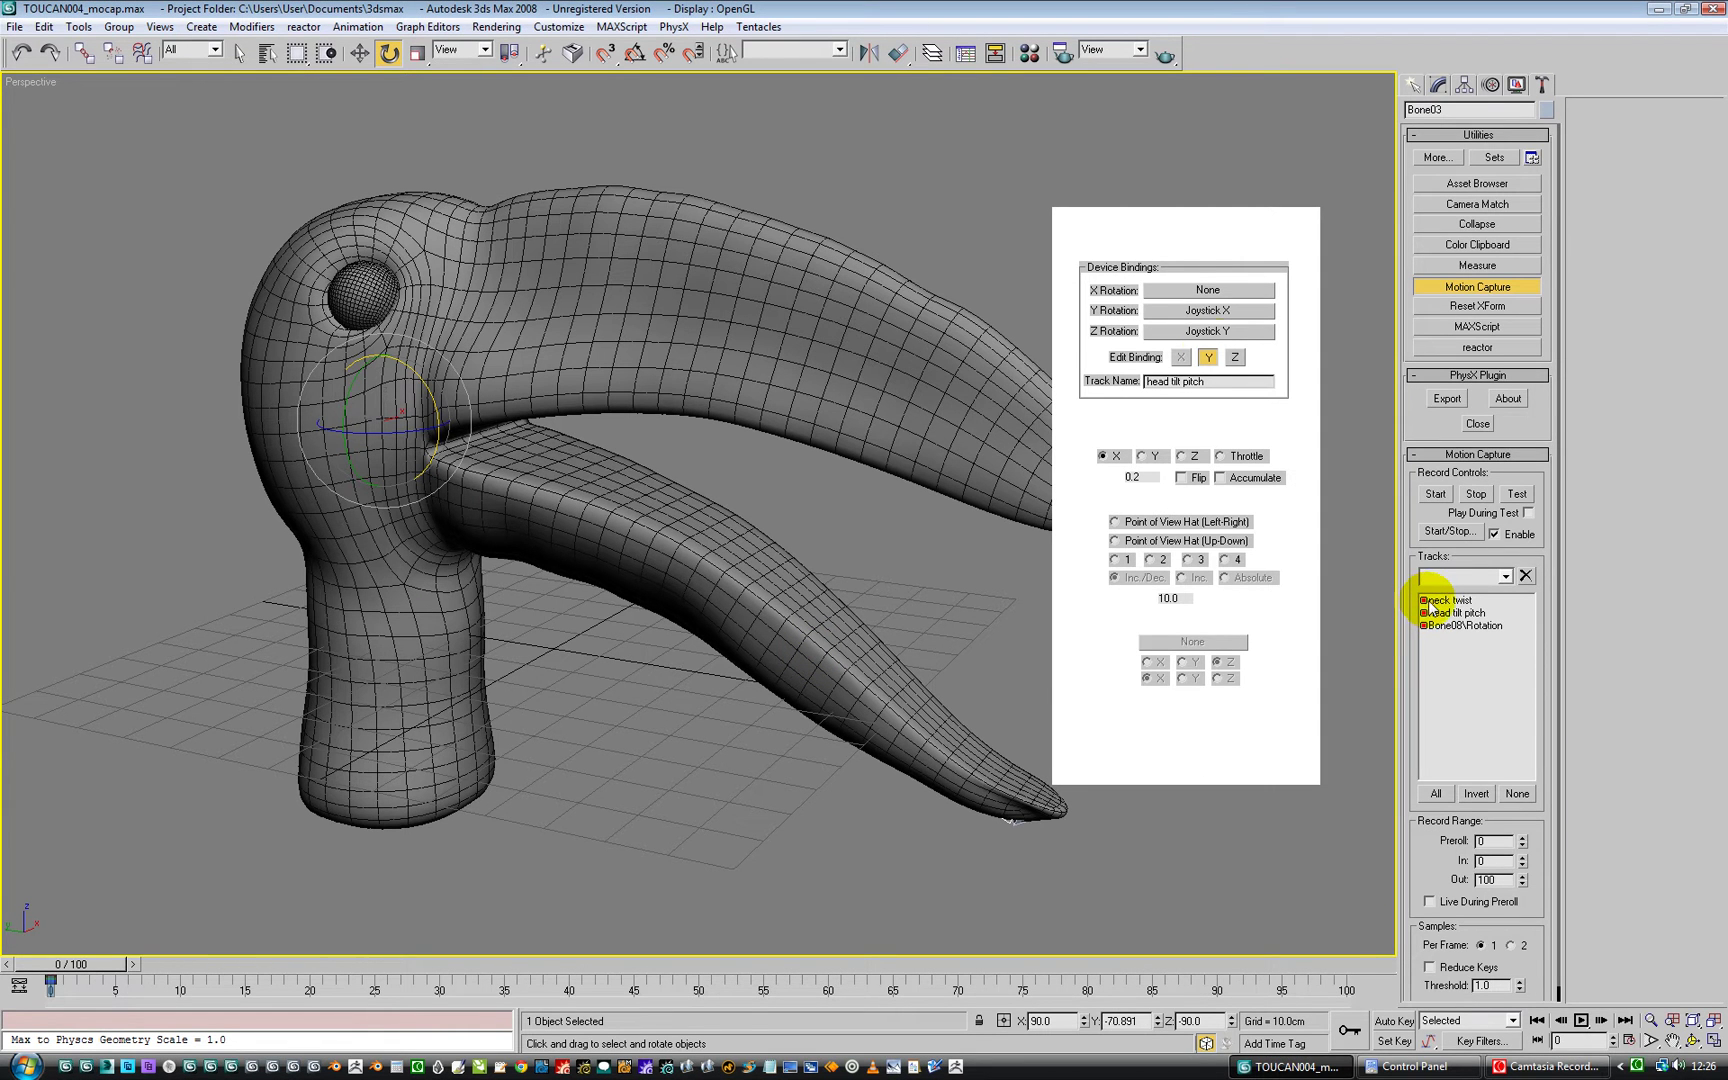
click(1306, 222)
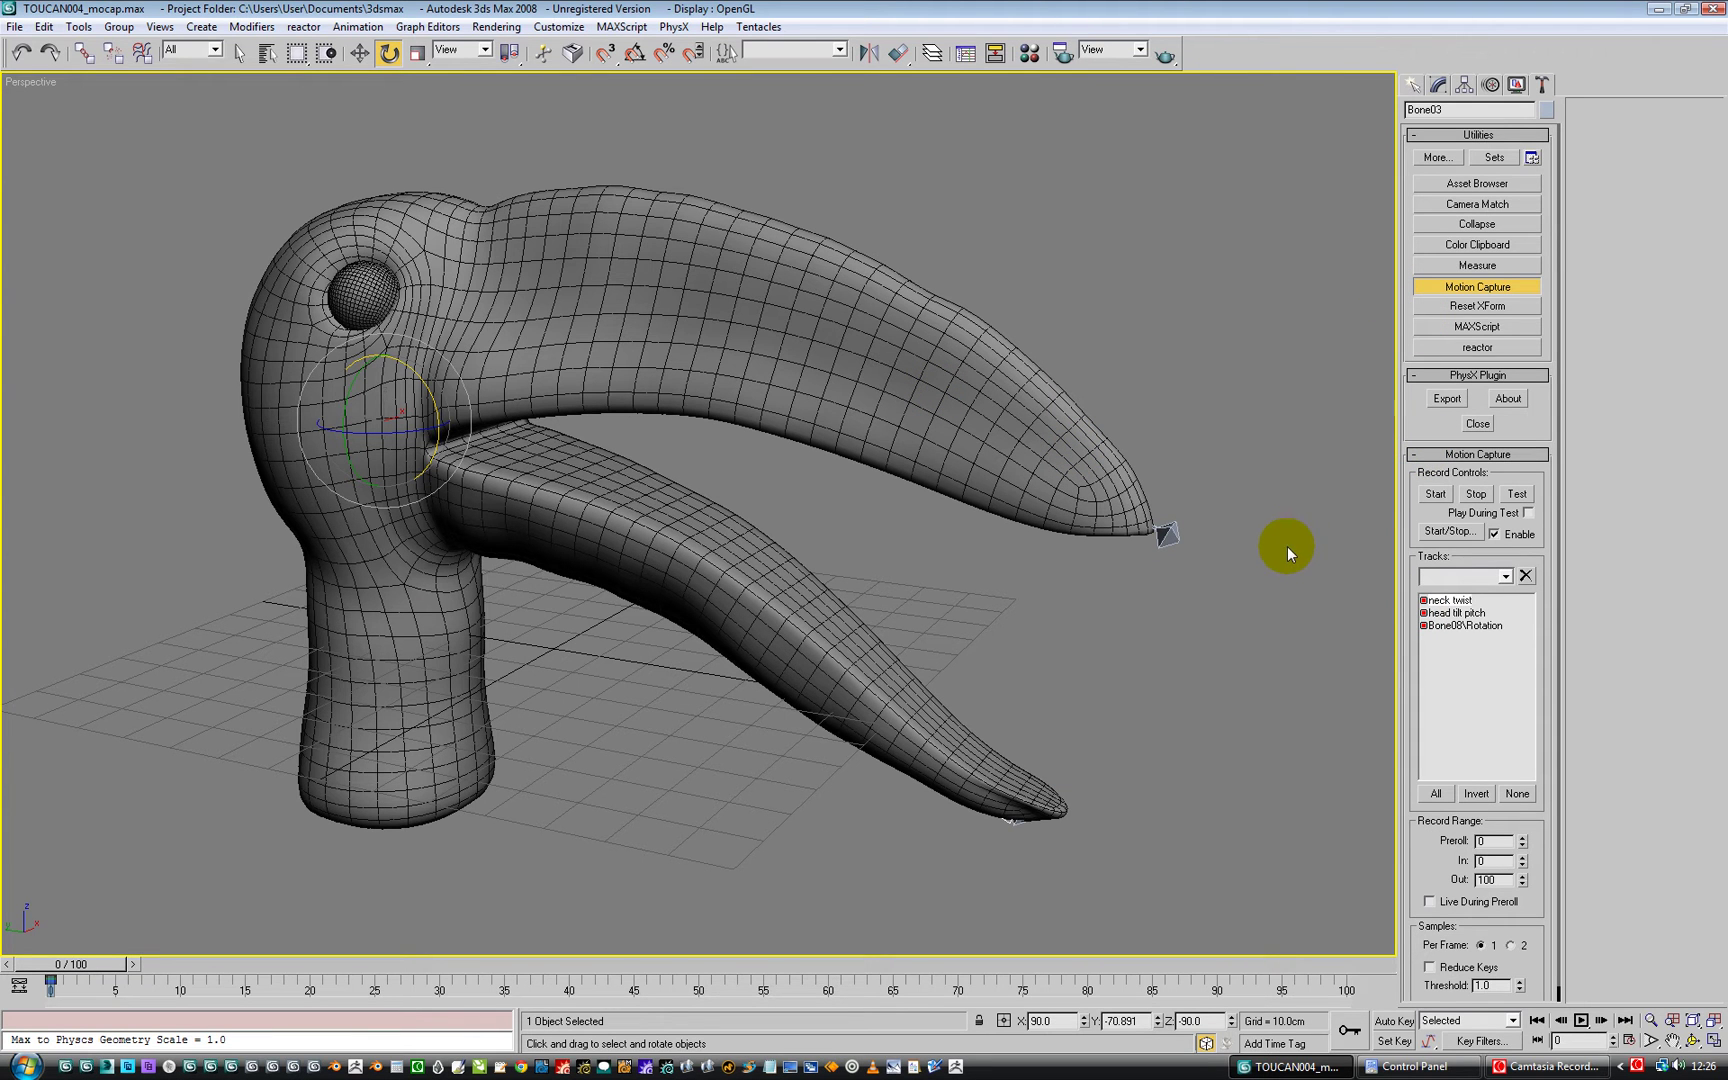
click(1516, 494)
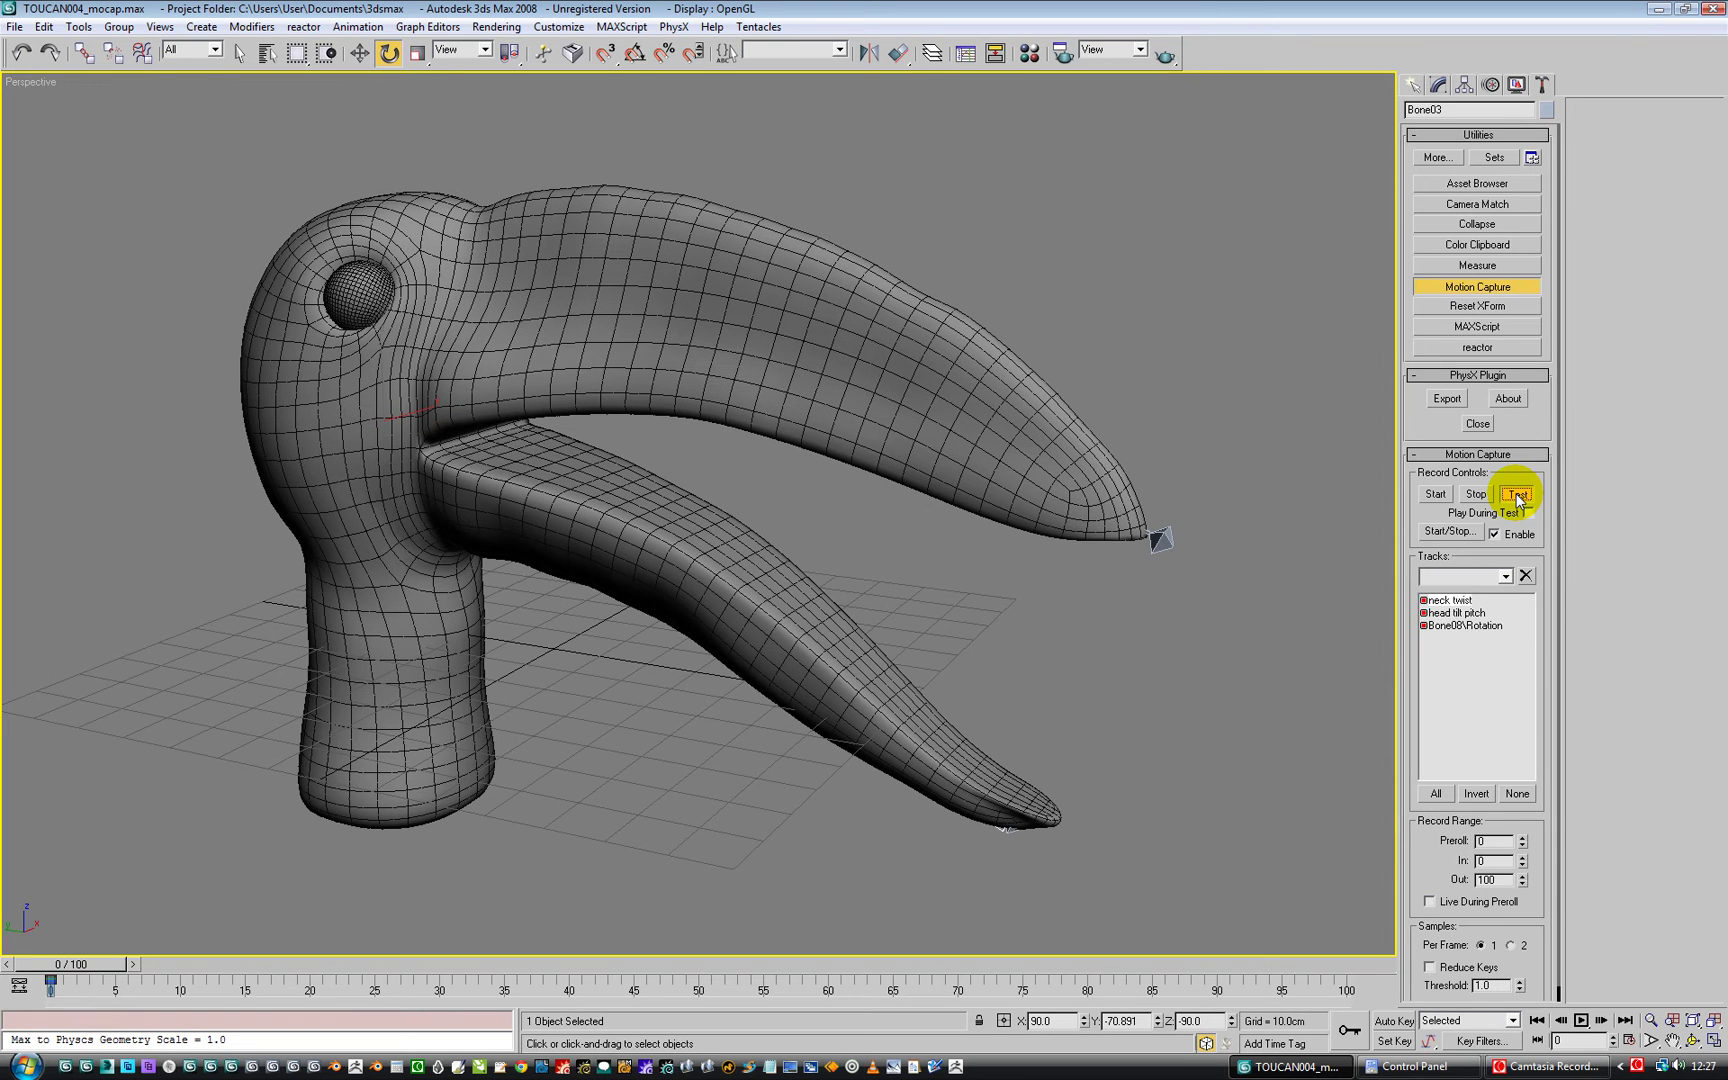
- Flip head tilt pitch's Z-rotation Joystick Y binding (scale 0.2) and test it live
click(1517, 494)
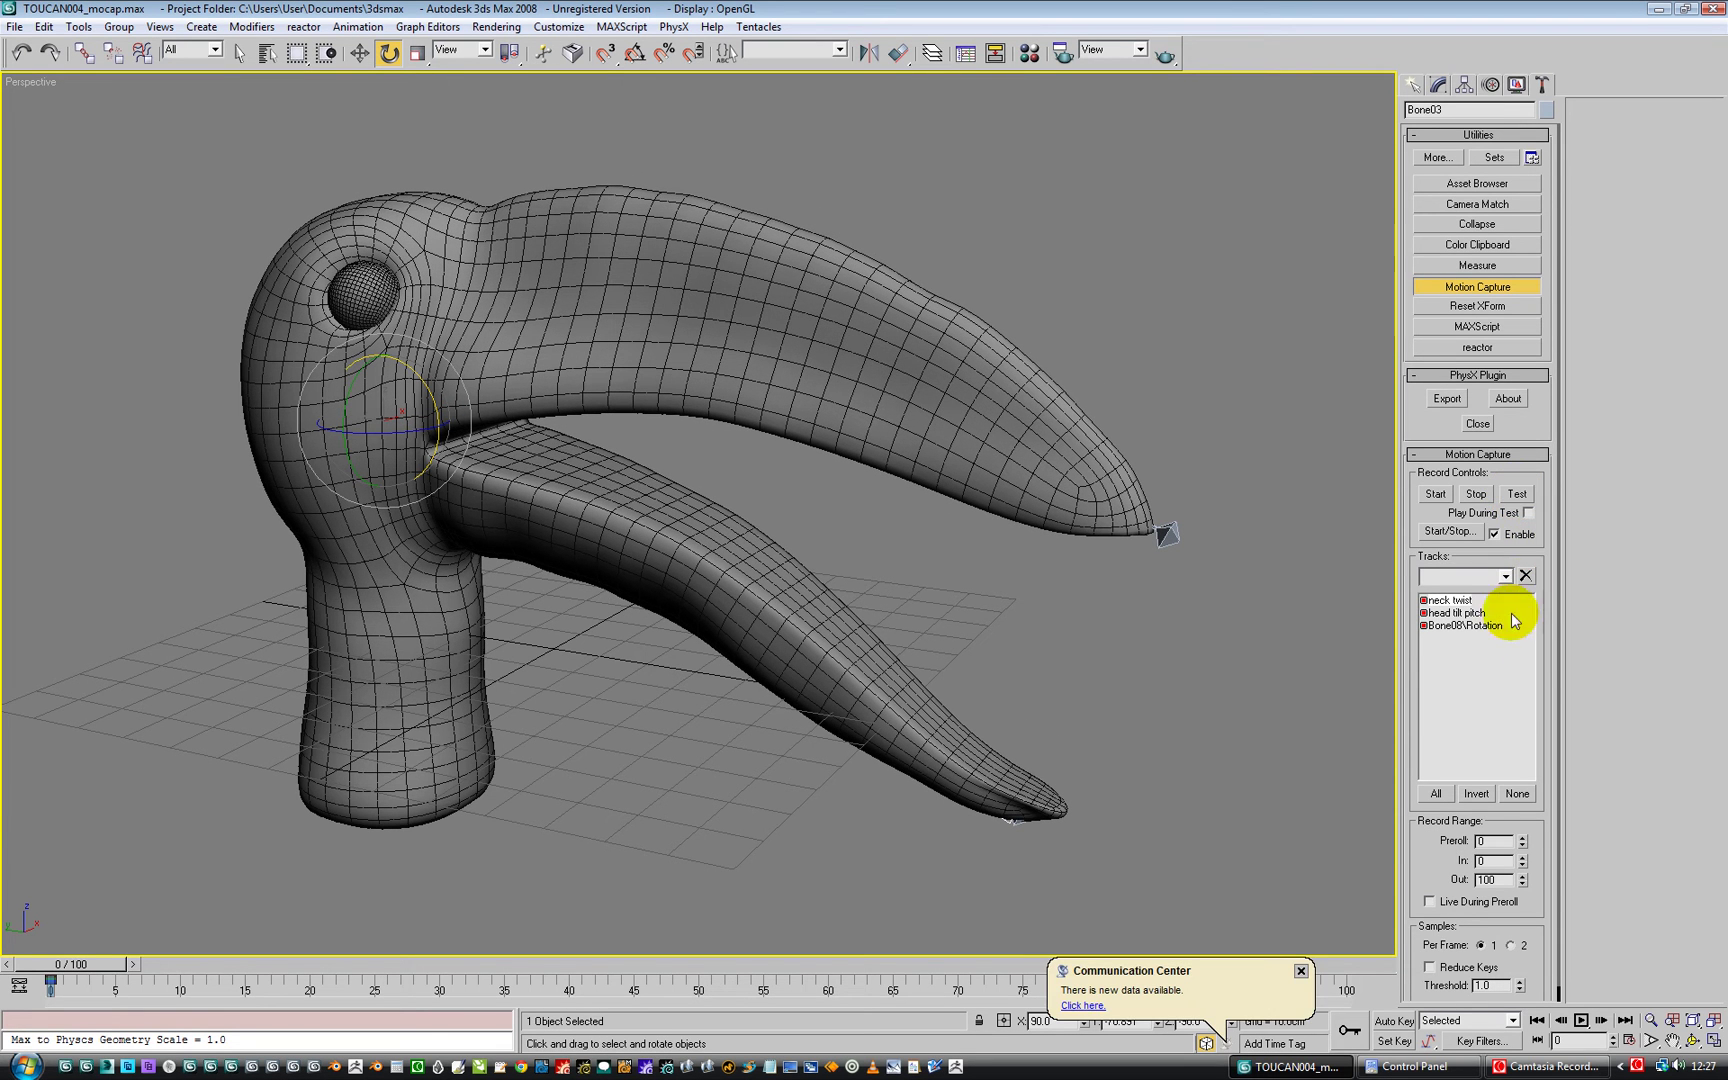
double_click(1458, 614)
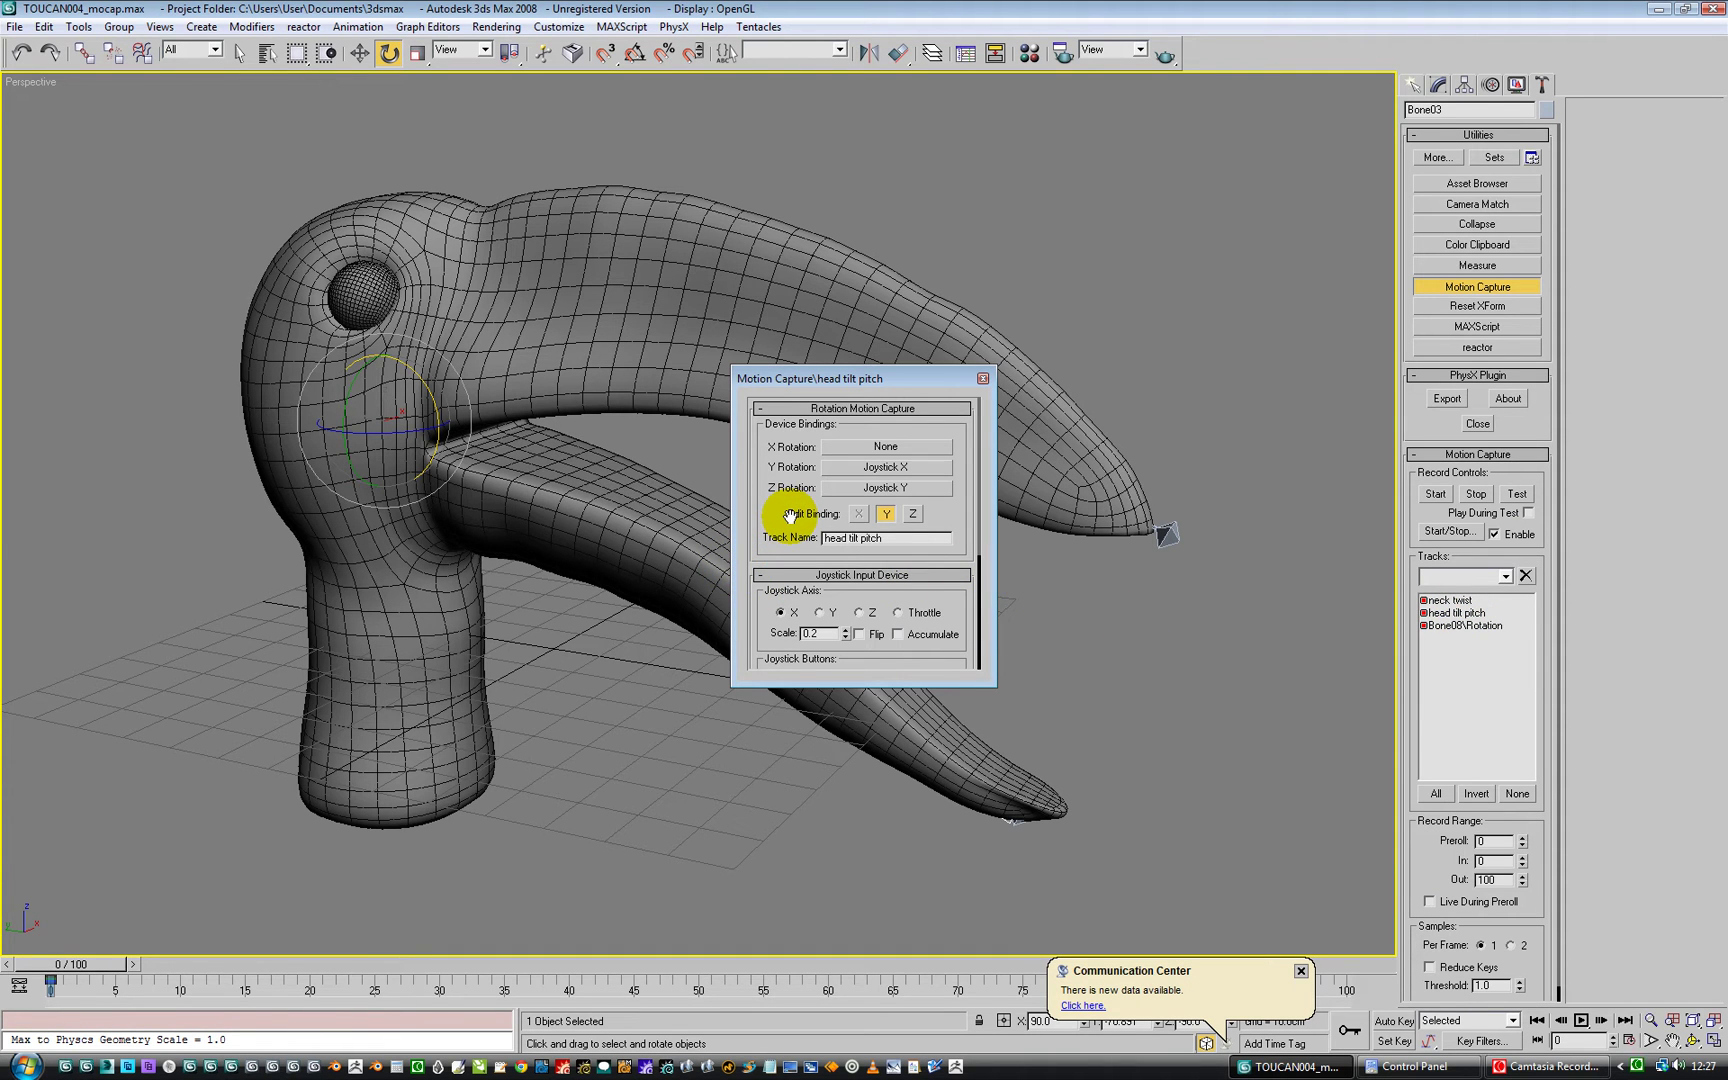
drag(756, 625, 762, 557)
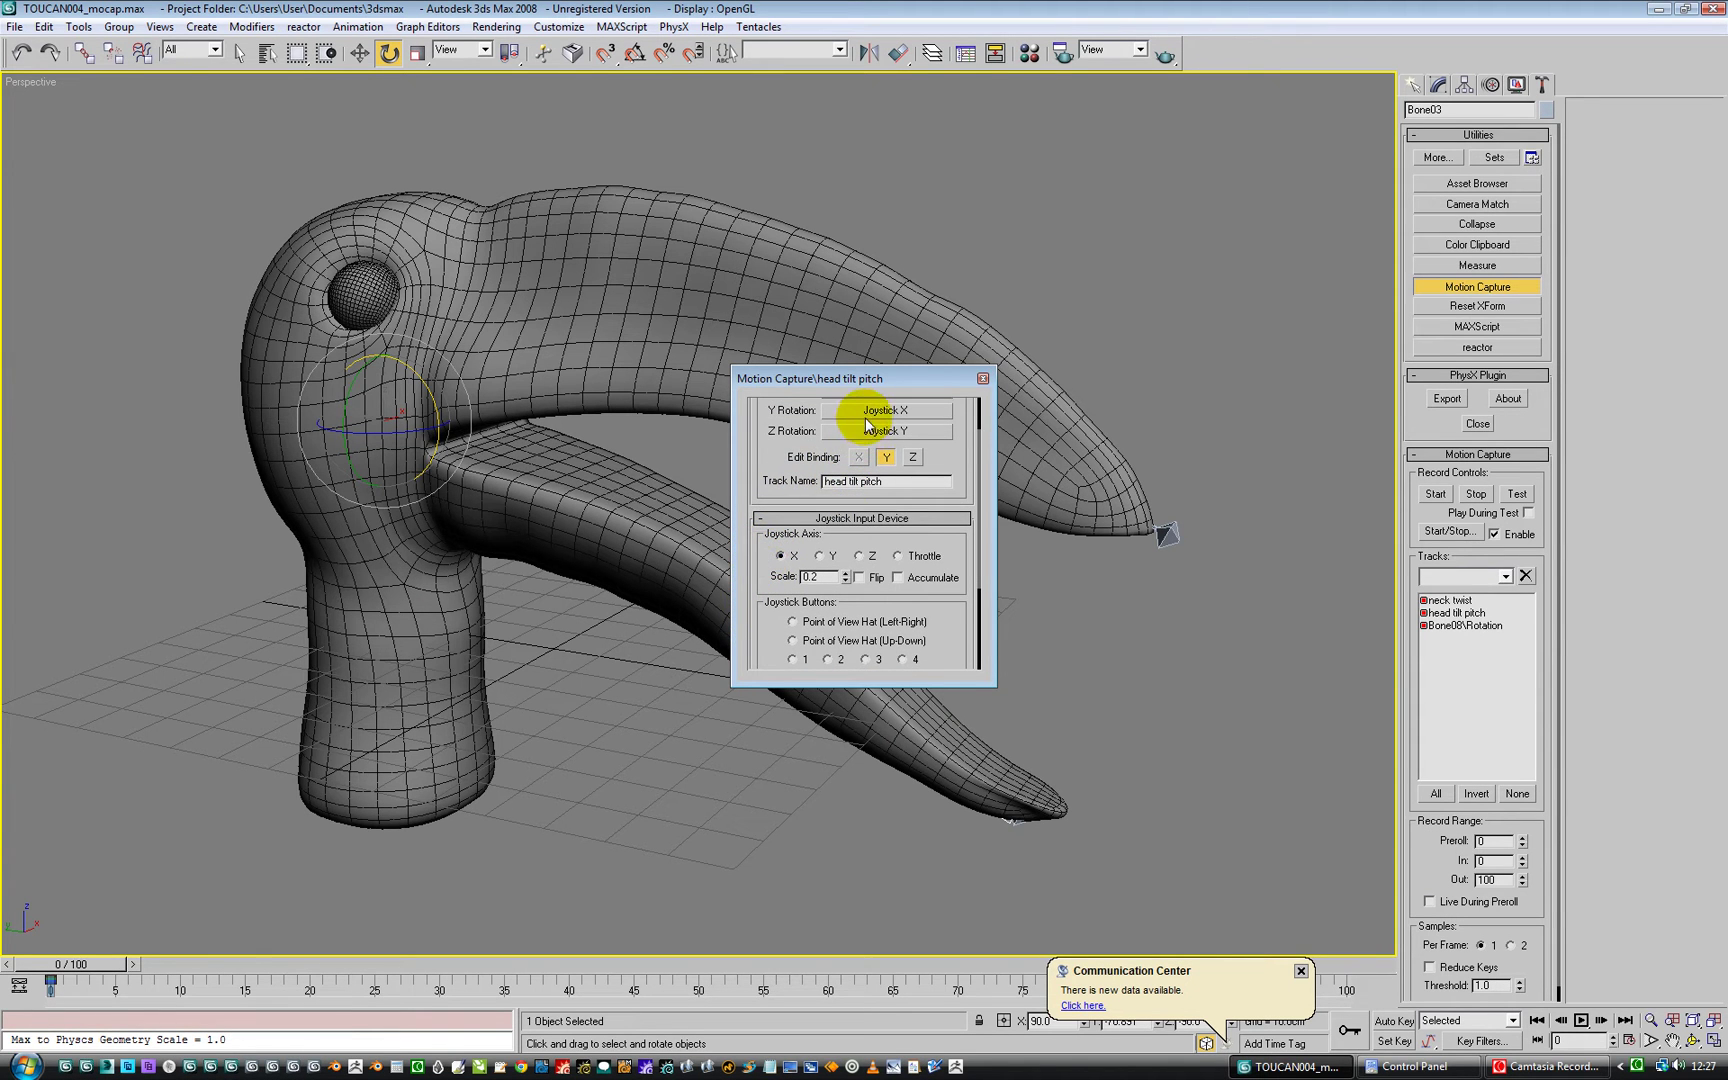
drag(768, 462, 761, 511)
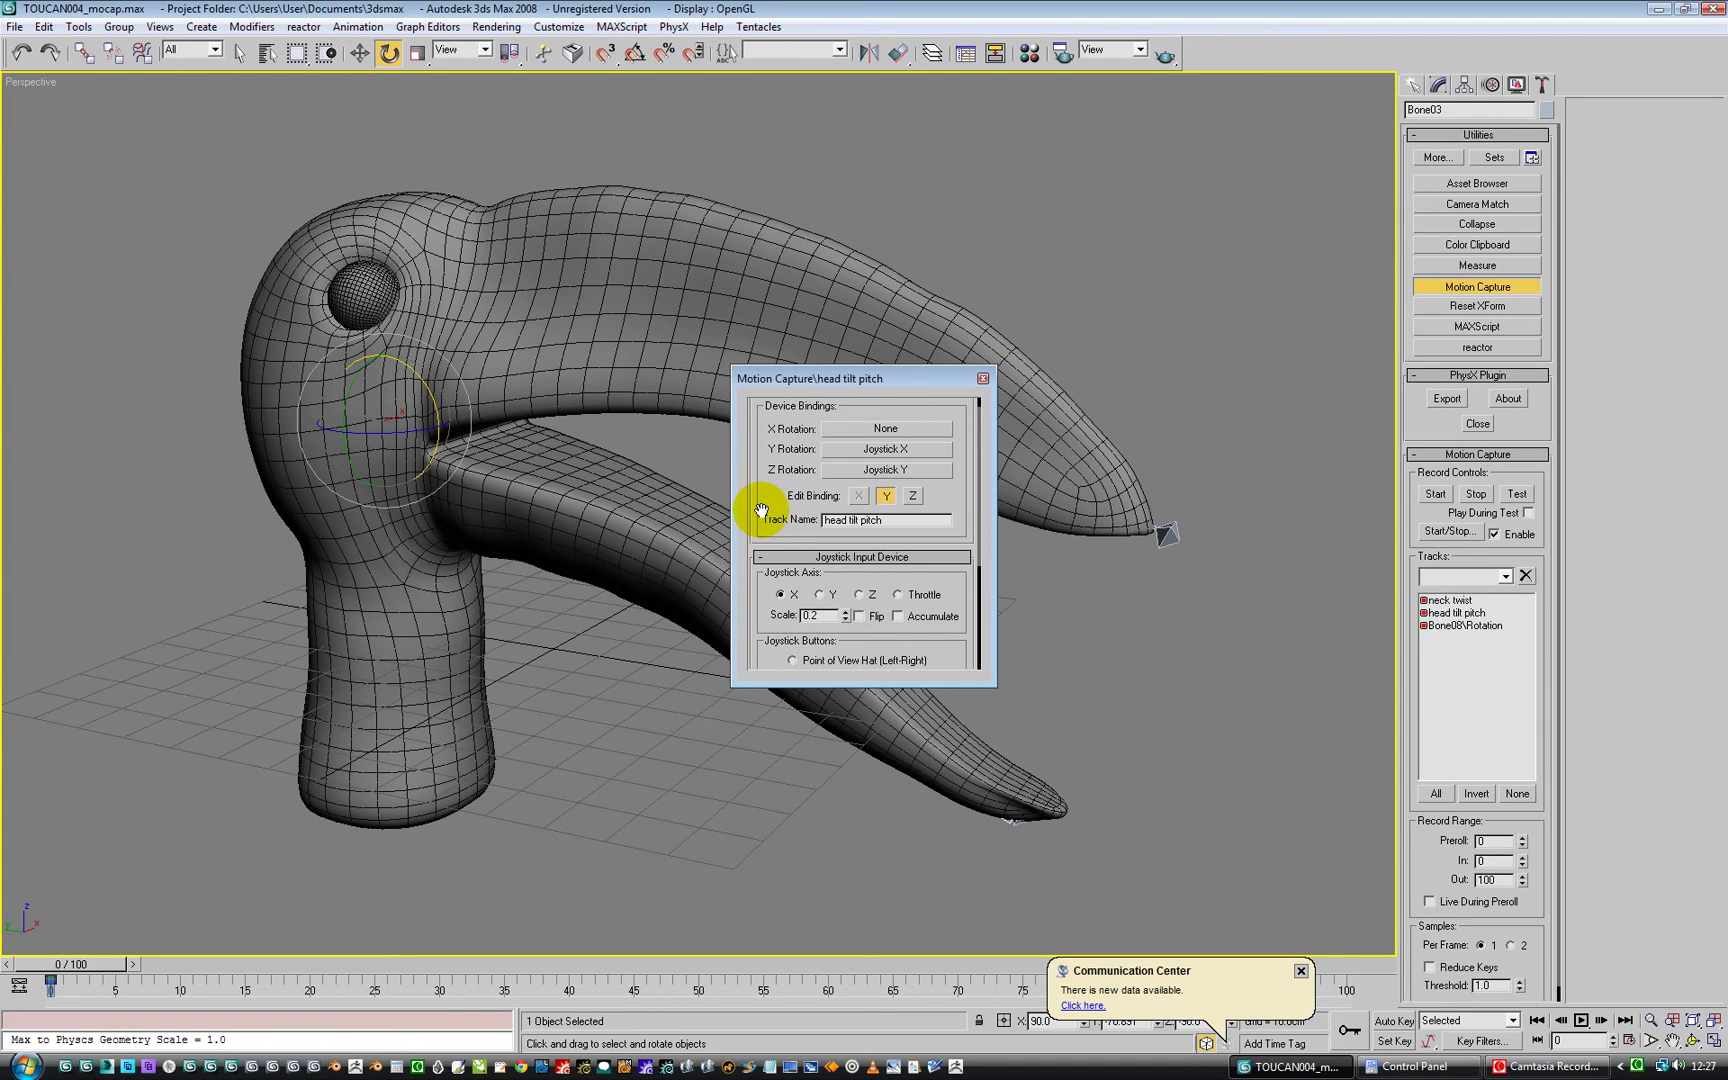
click(915, 497)
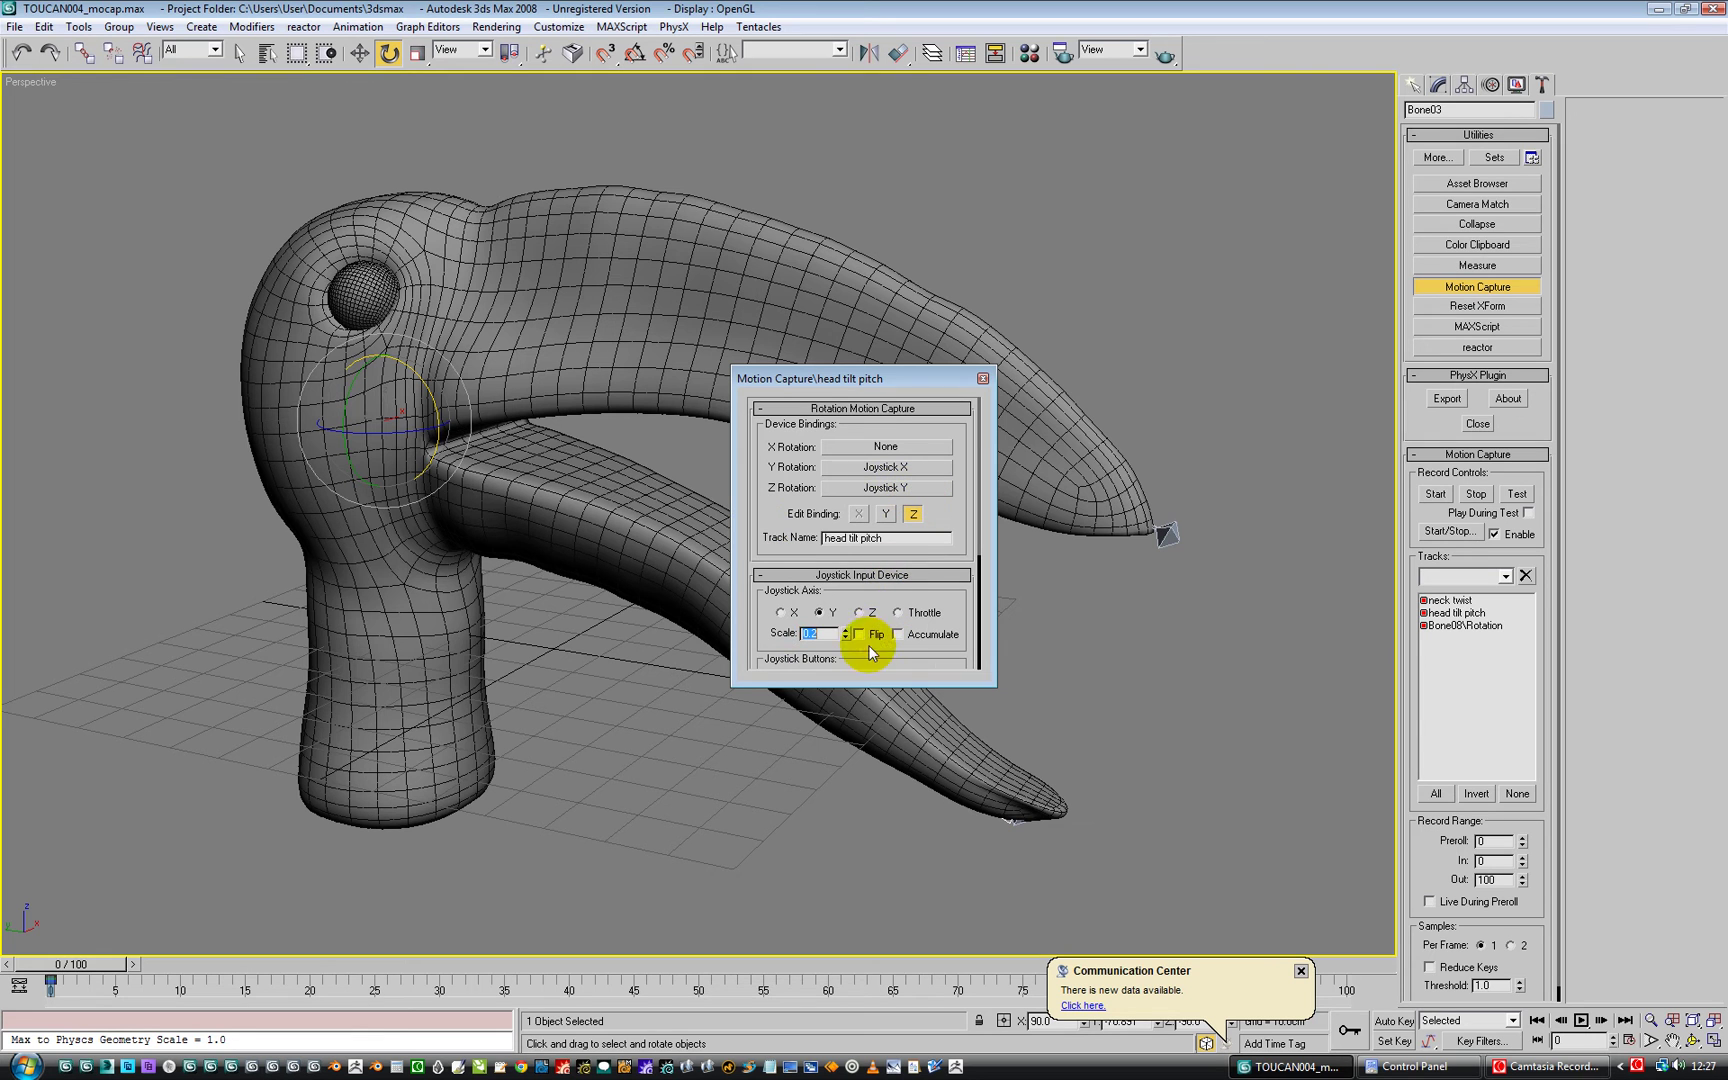
click(1515, 496)
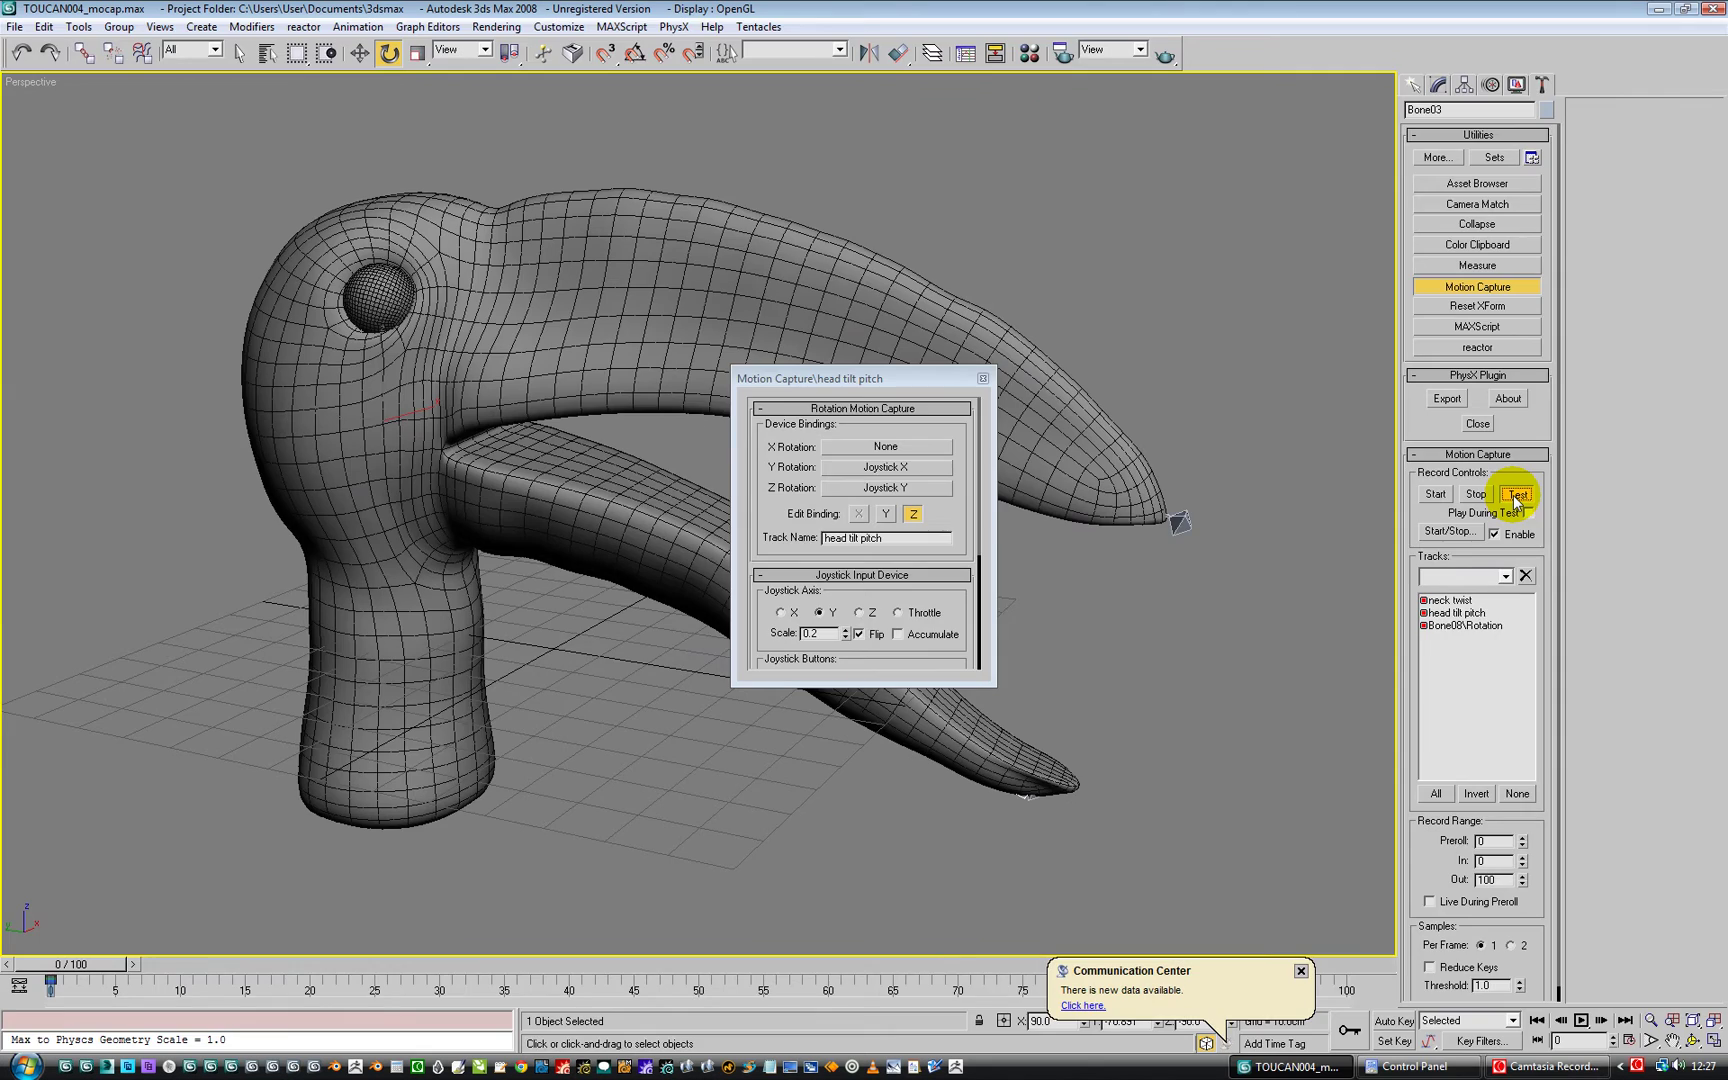
click(1516, 494)
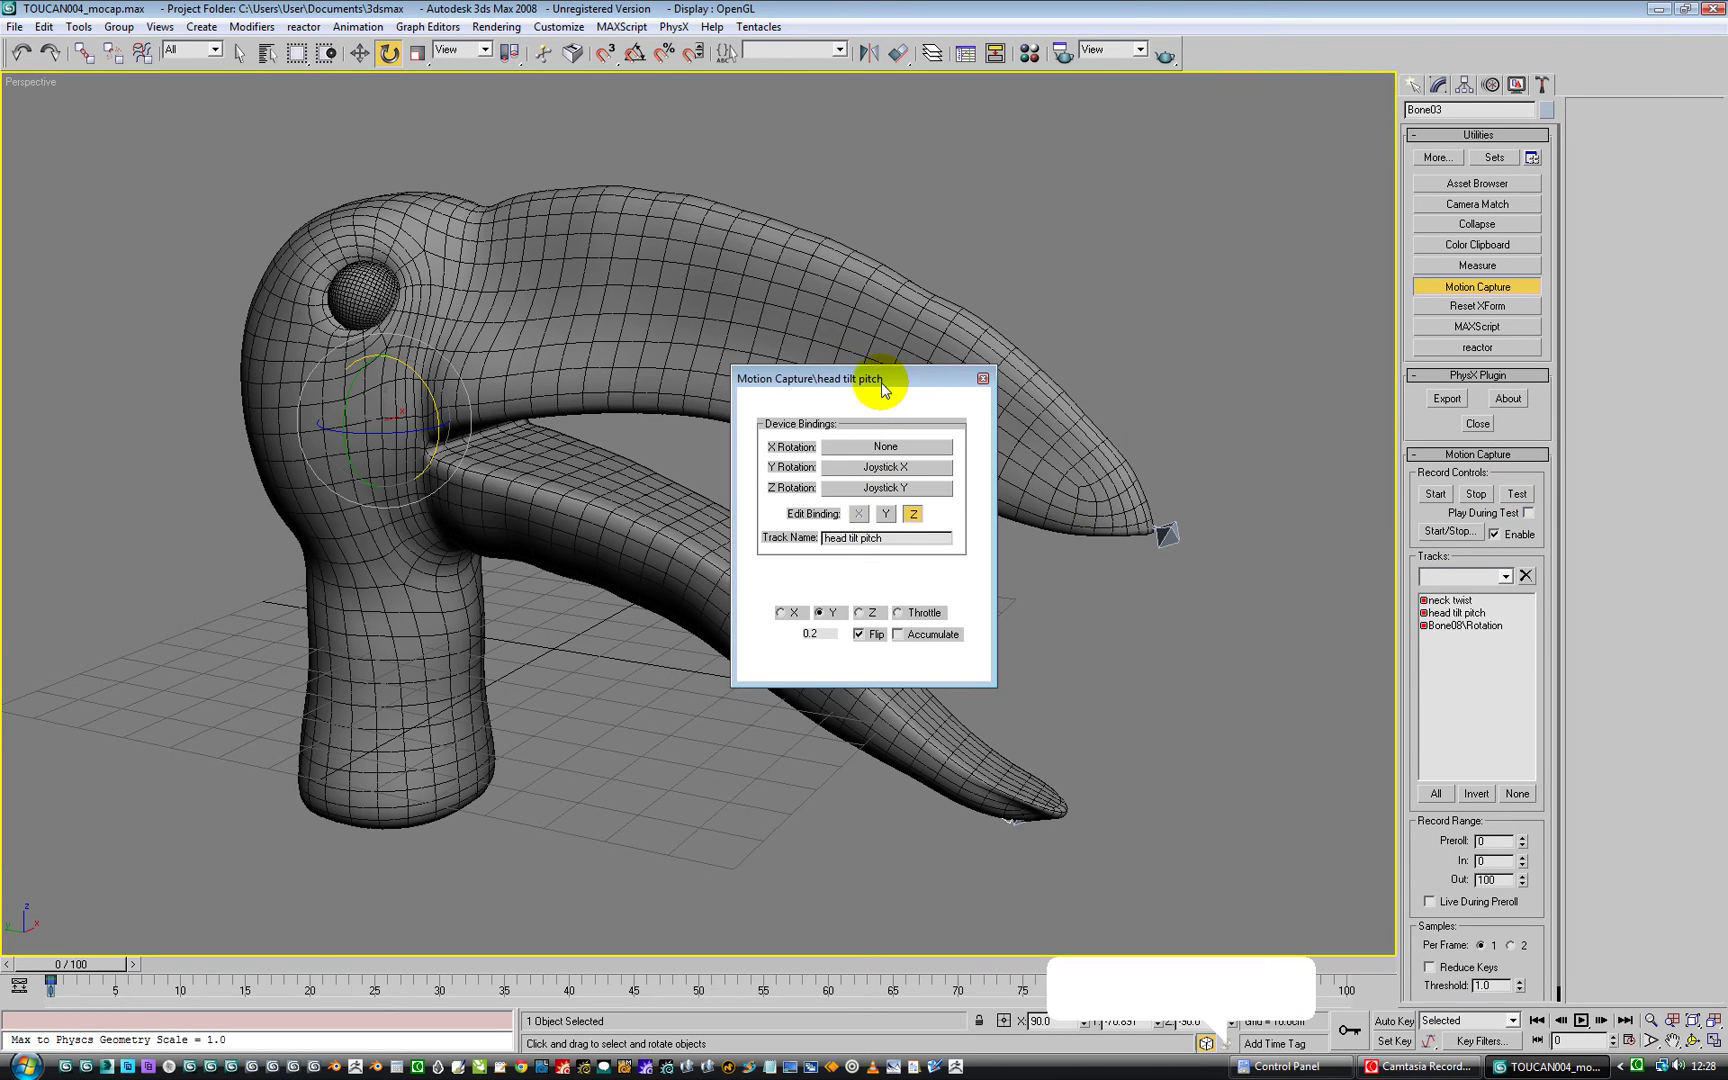
- Flip head tilt pitch's Y-rotation joystick binding as well, then run a live joystick test
drag(925, 385, 1175, 428)
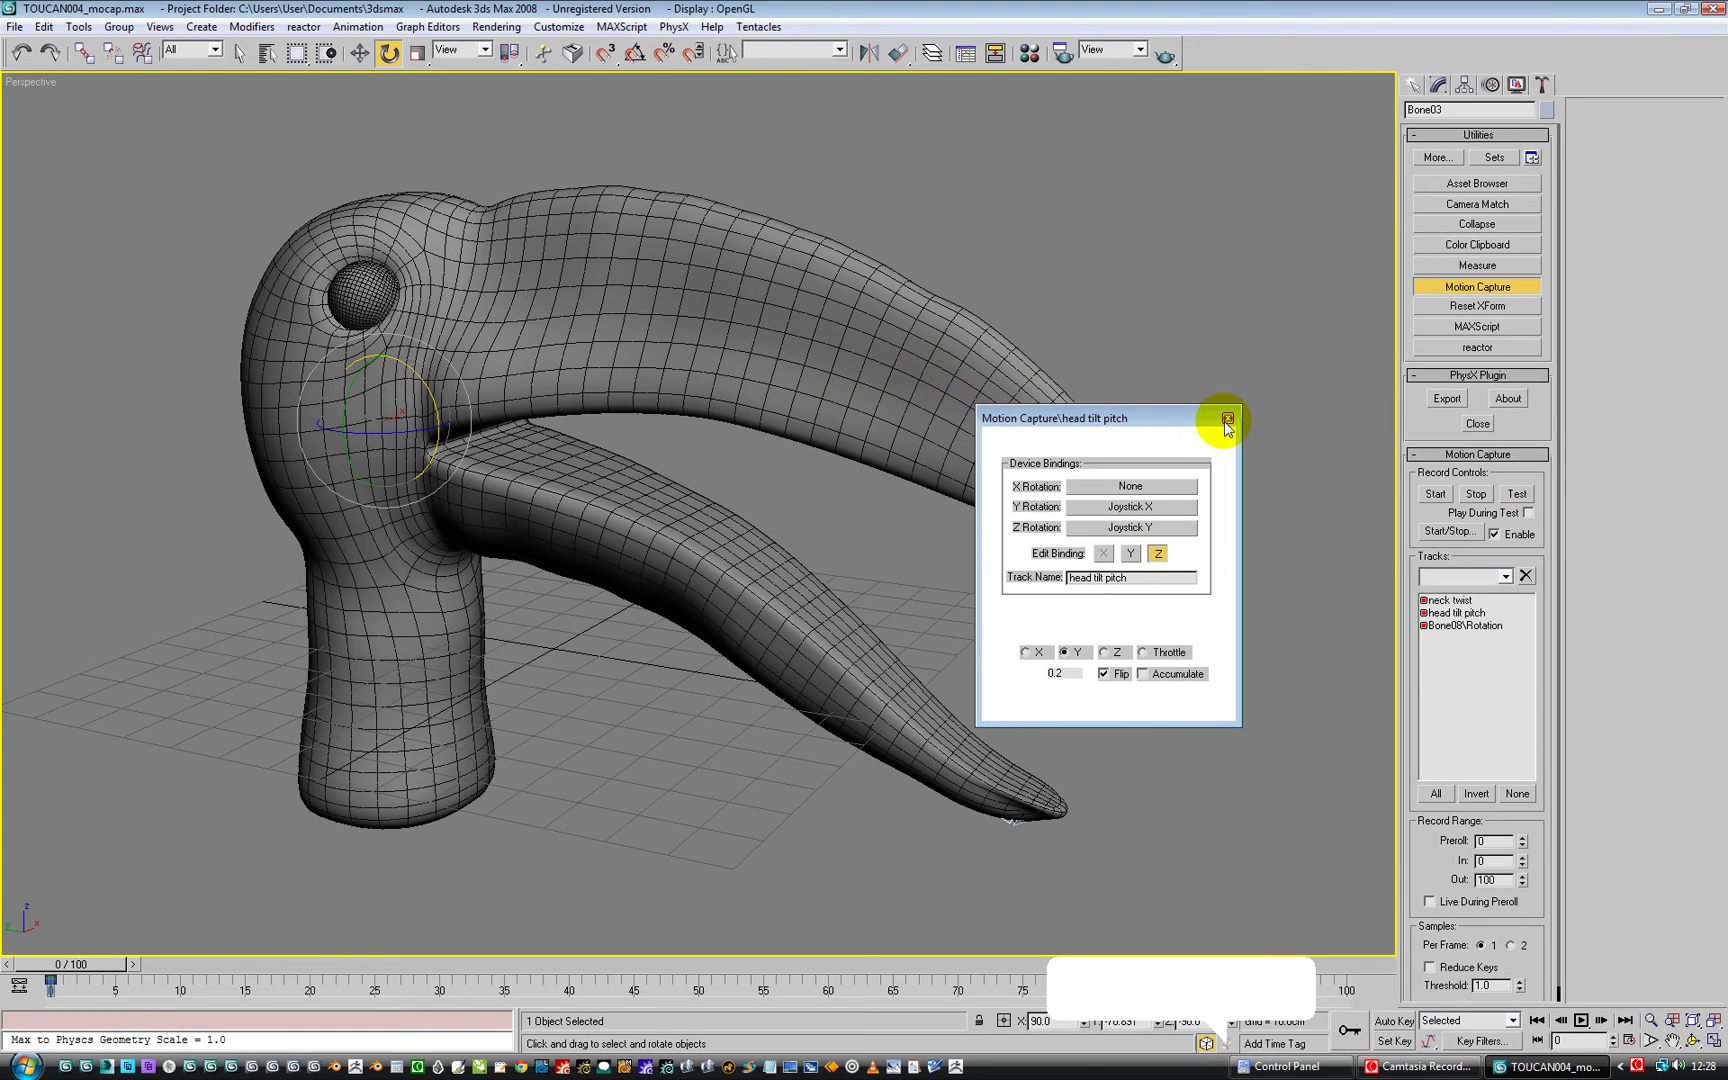
click(1228, 420)
double_click(1458, 613)
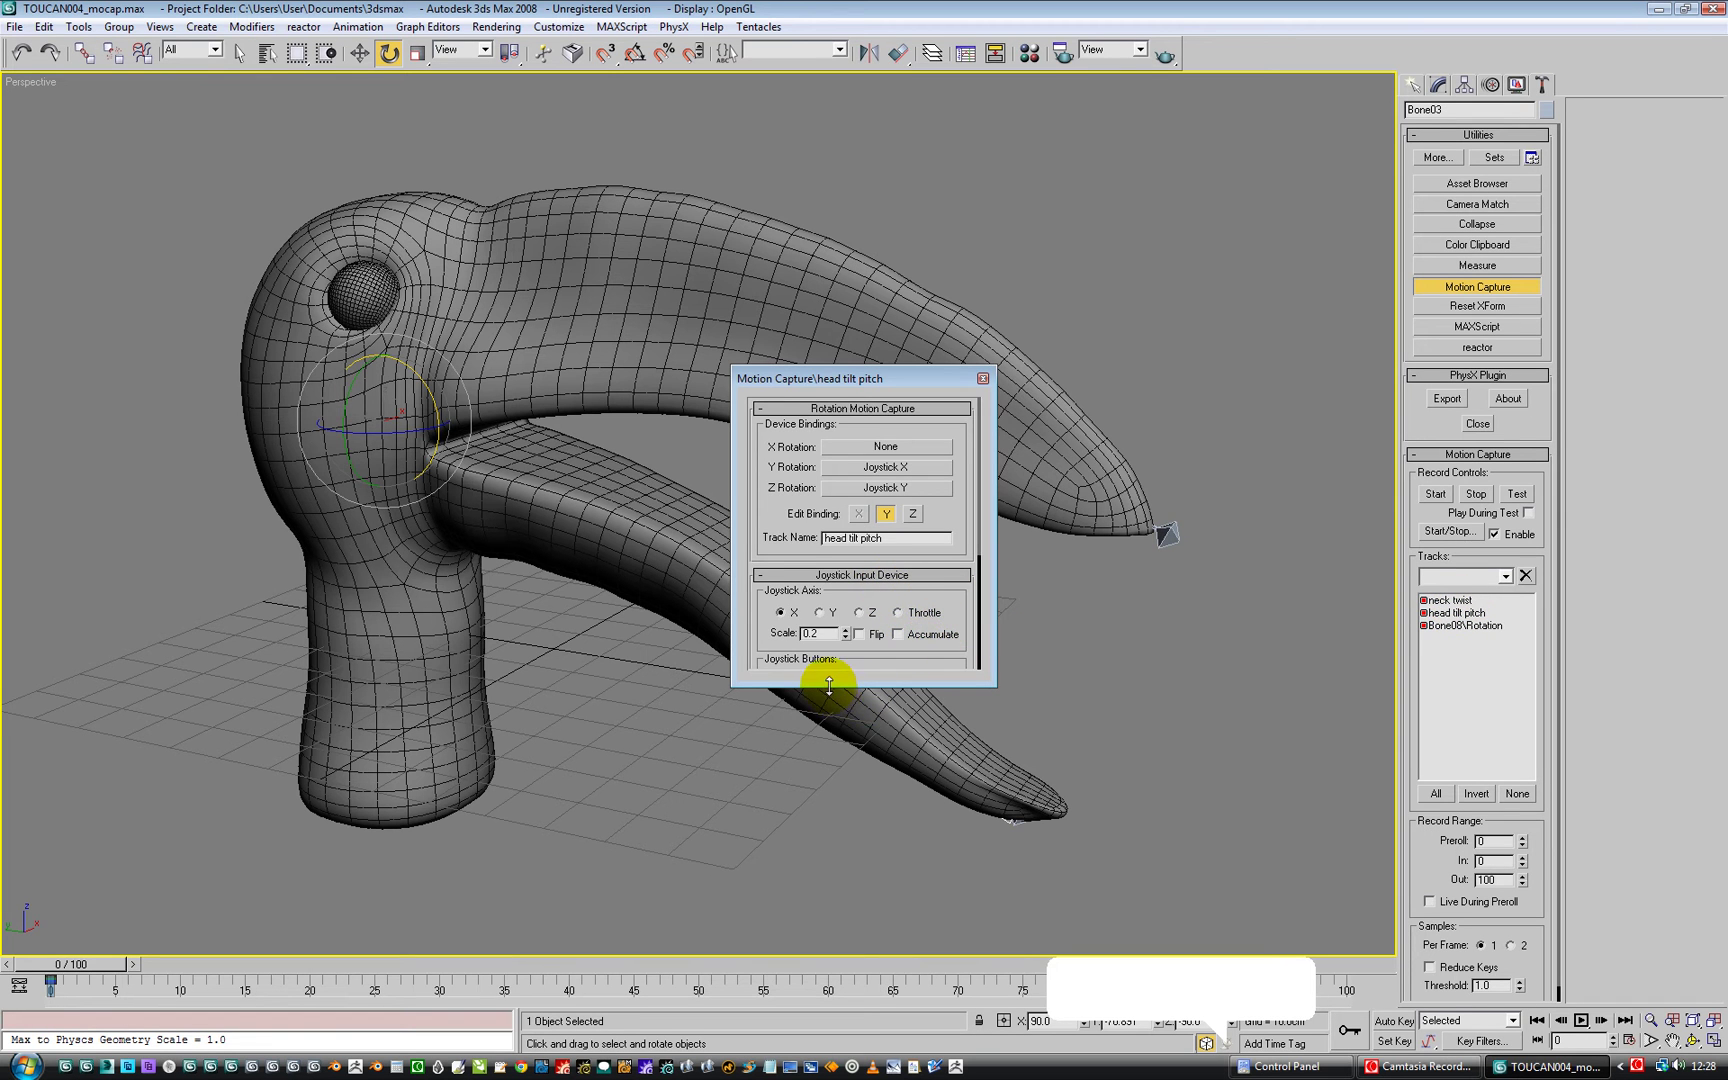
drag(829, 685, 821, 878)
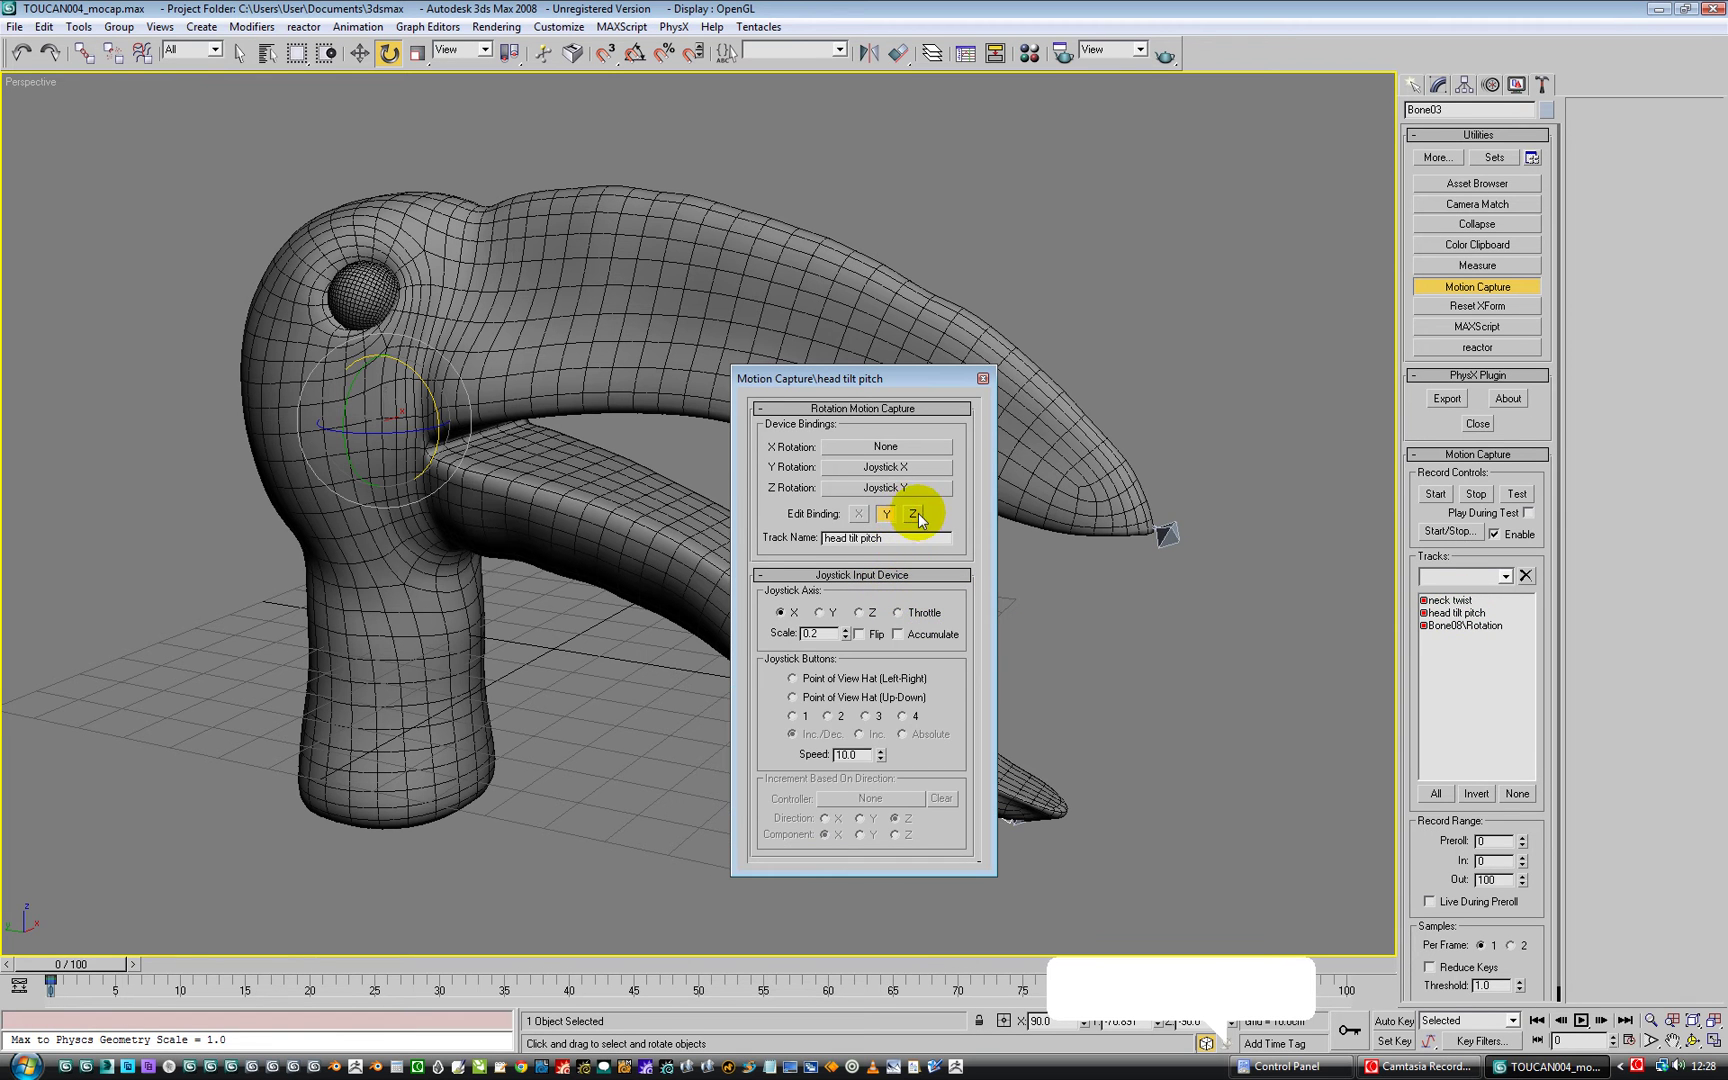
click(918, 513)
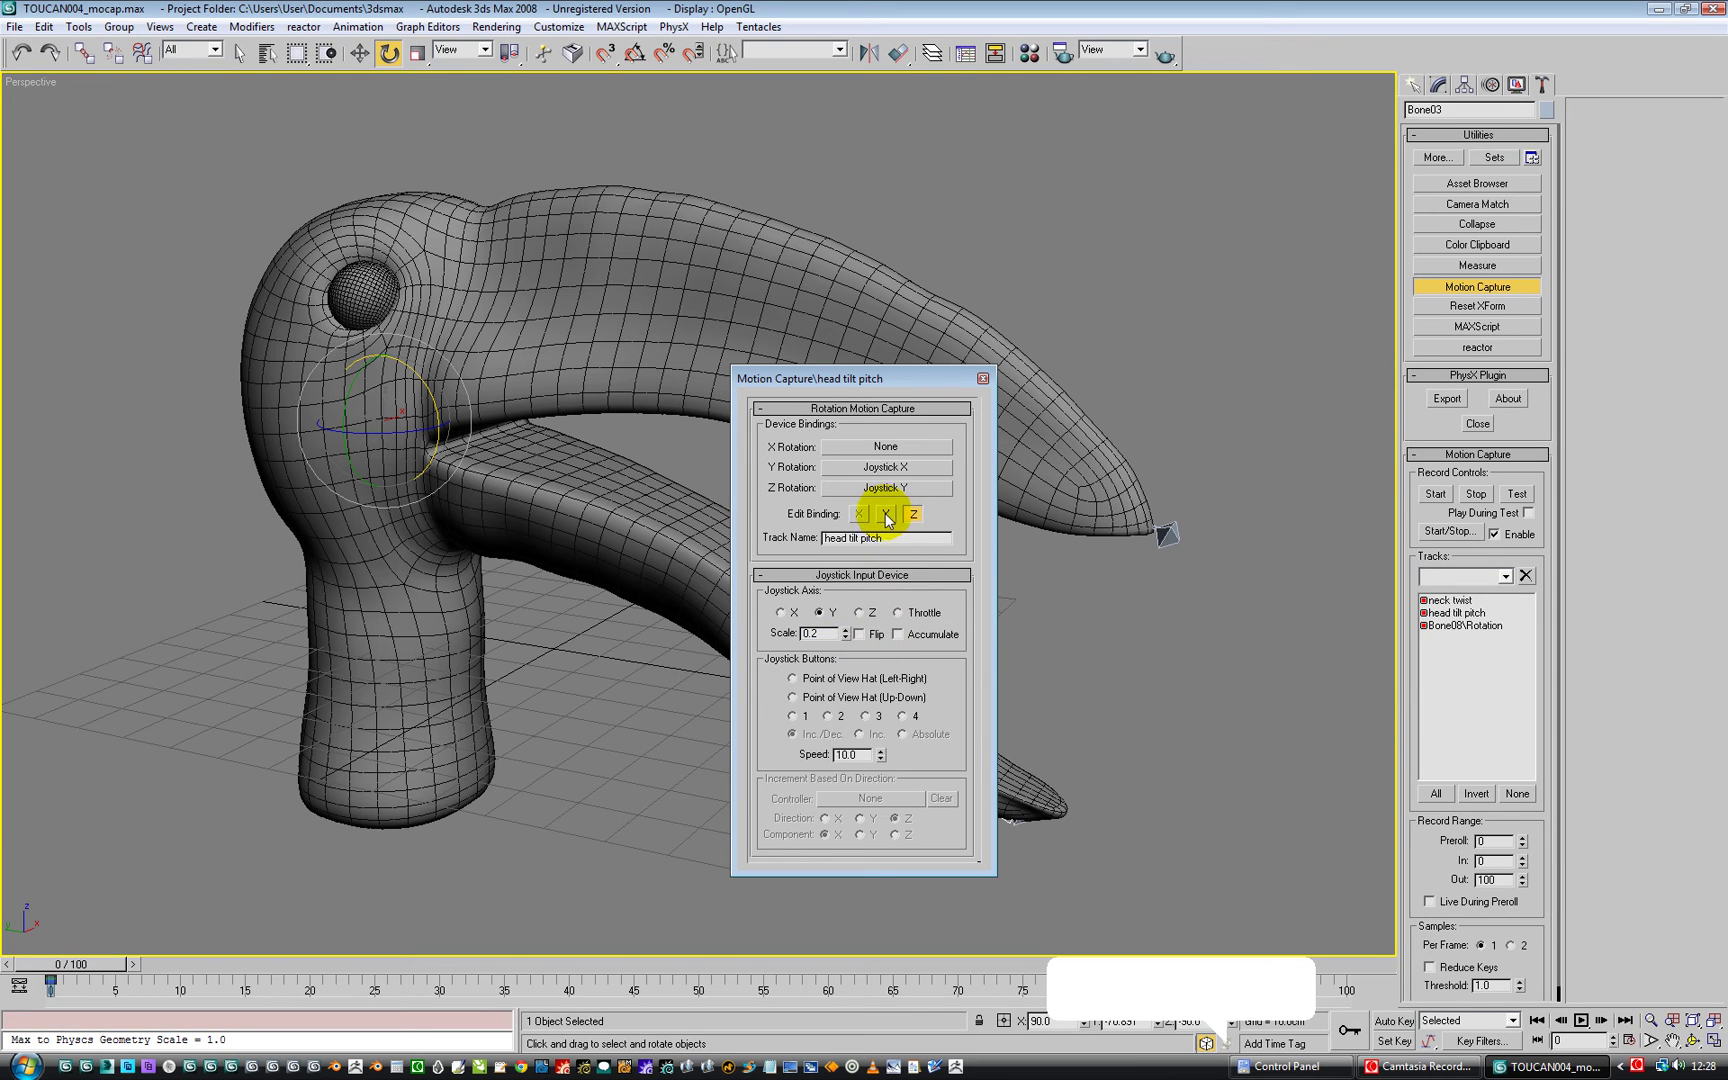
click(886, 515)
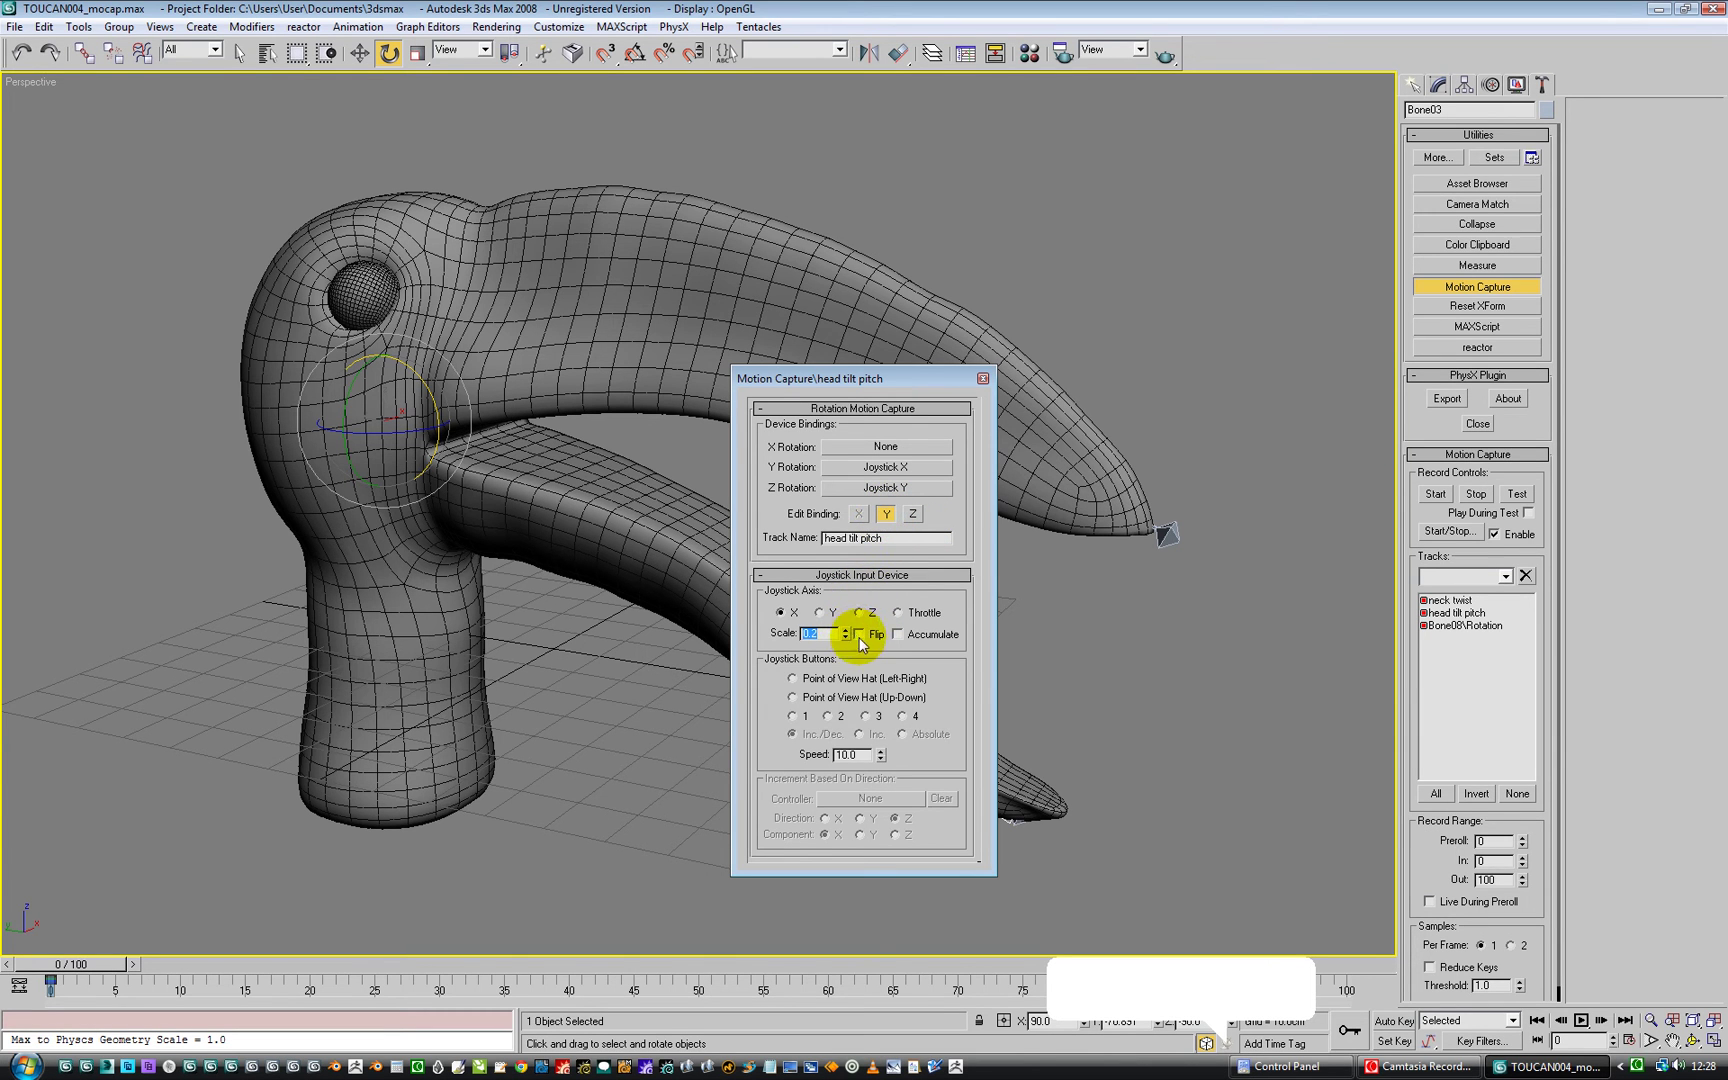
click(859, 634)
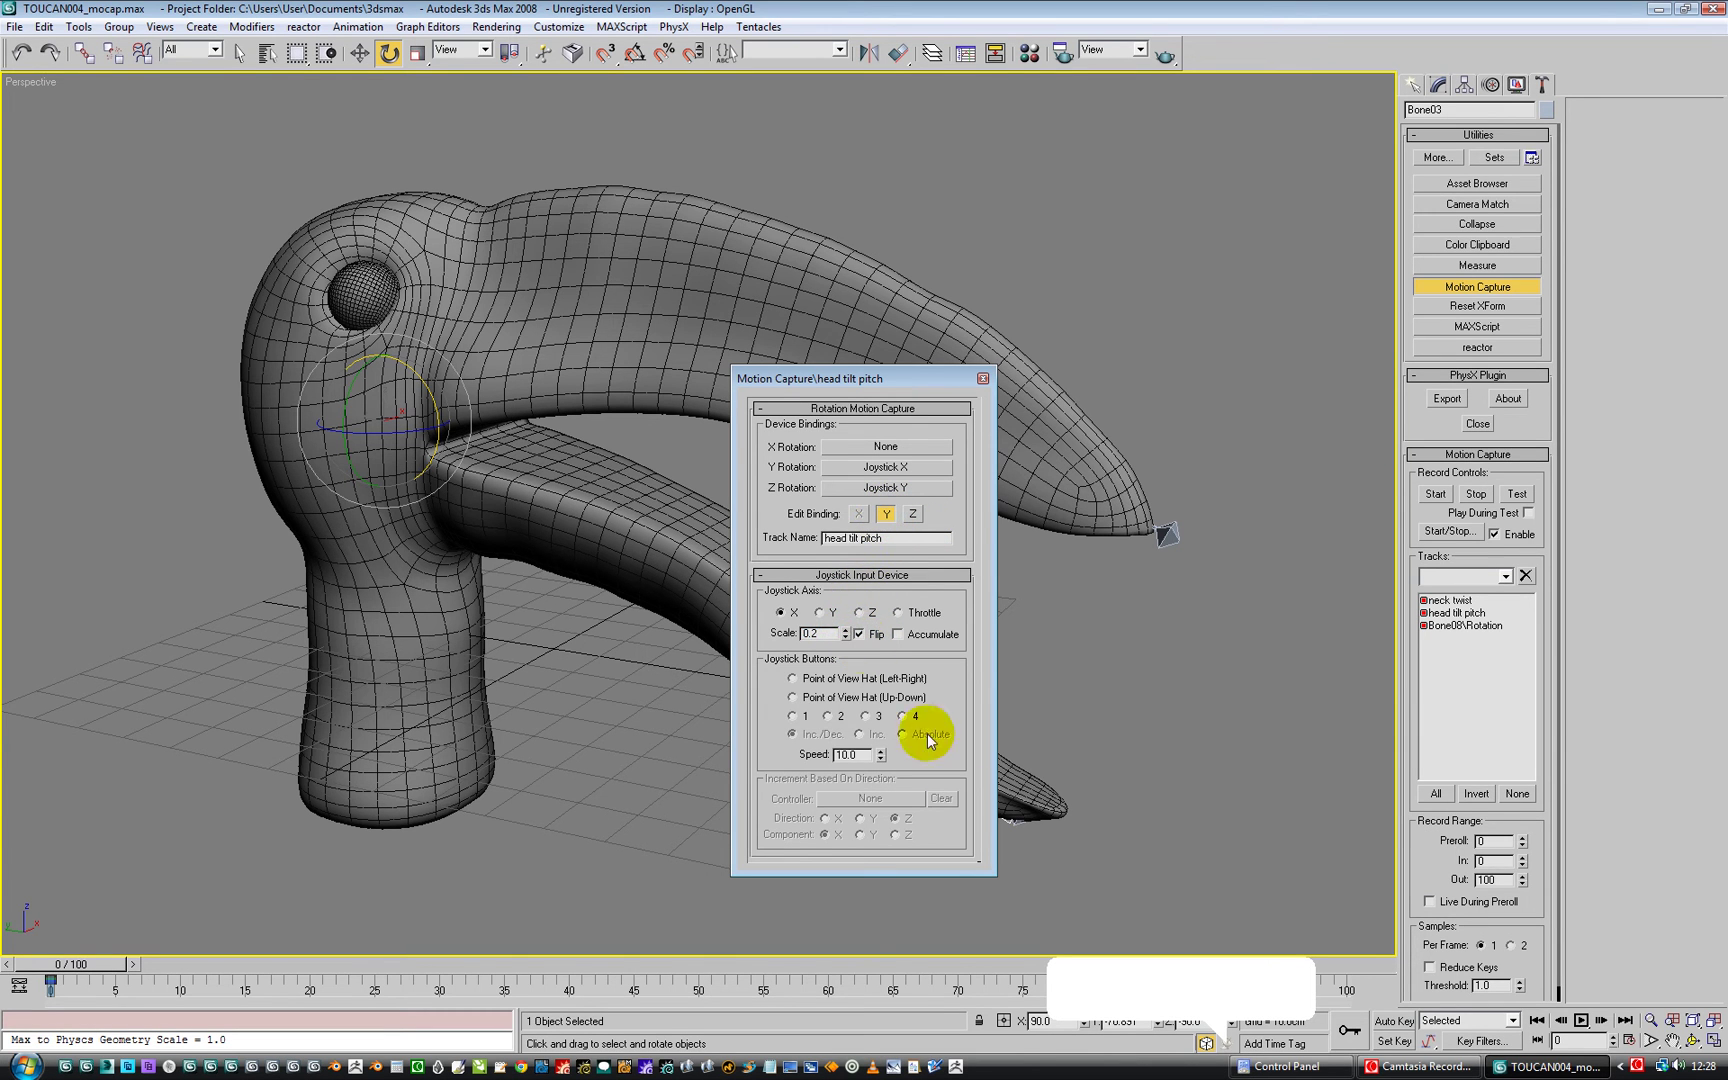
click(982, 380)
click(1516, 496)
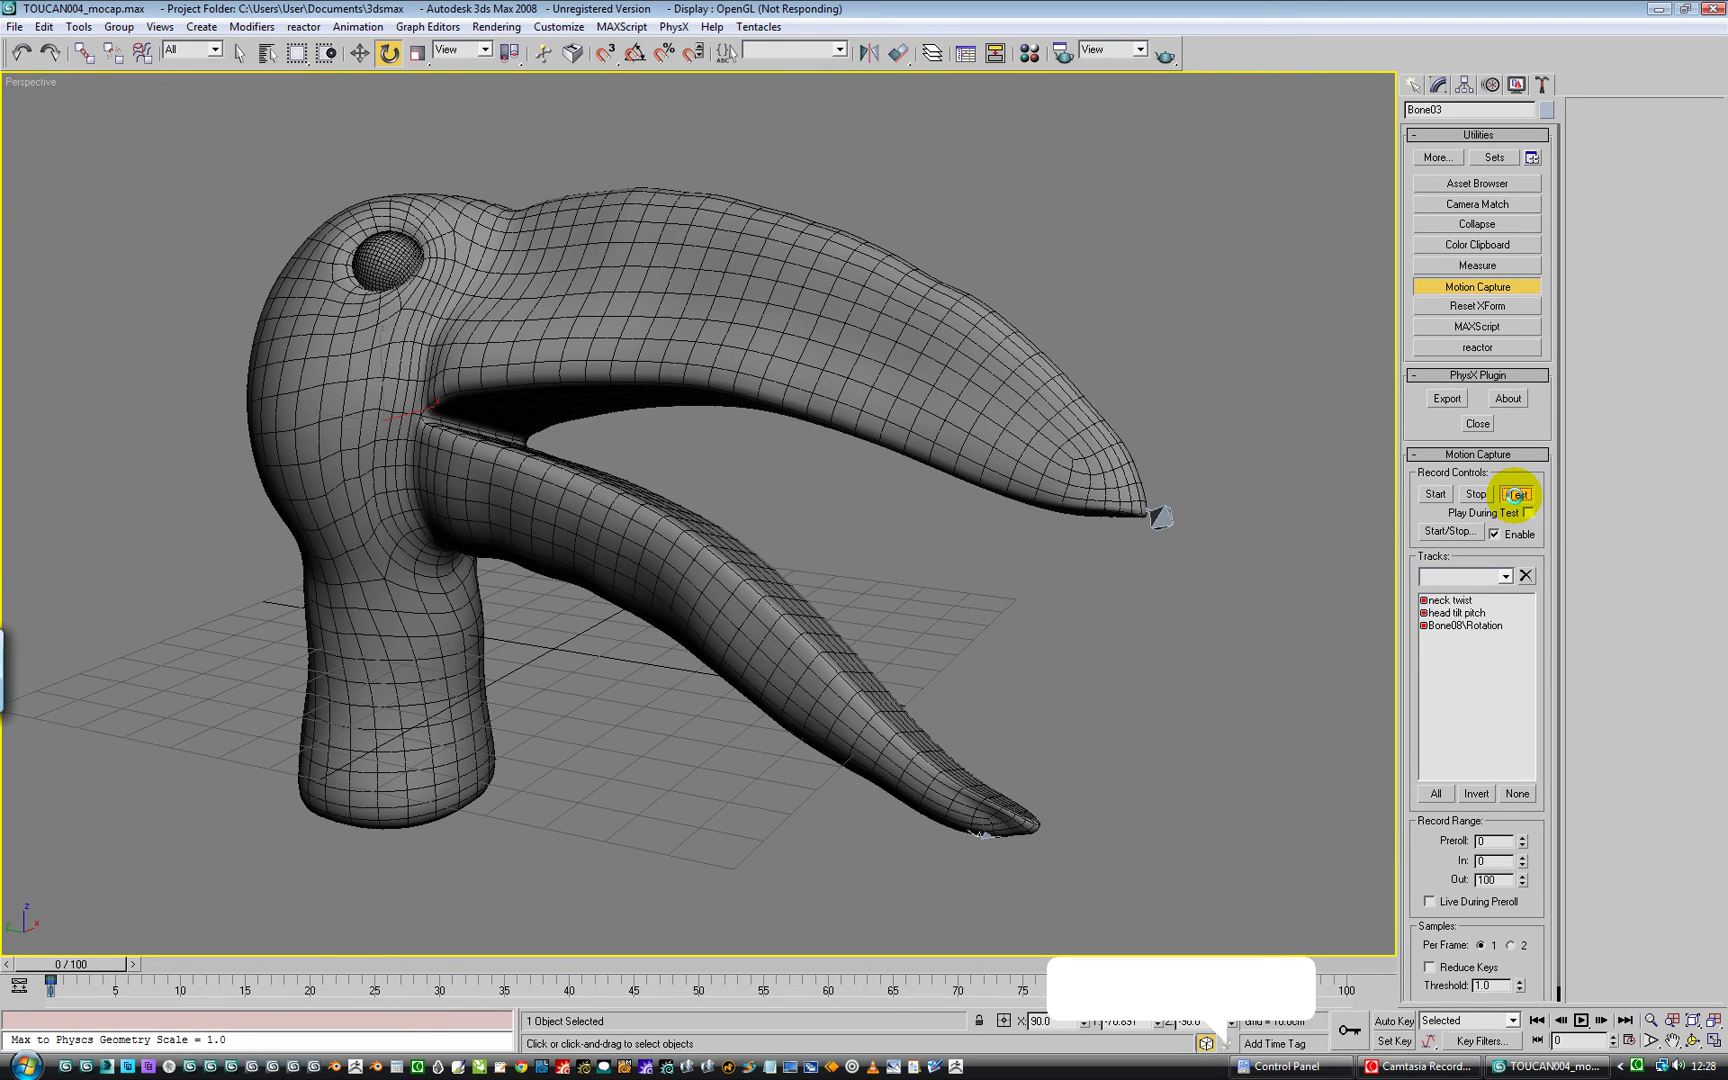
click(1516, 494)
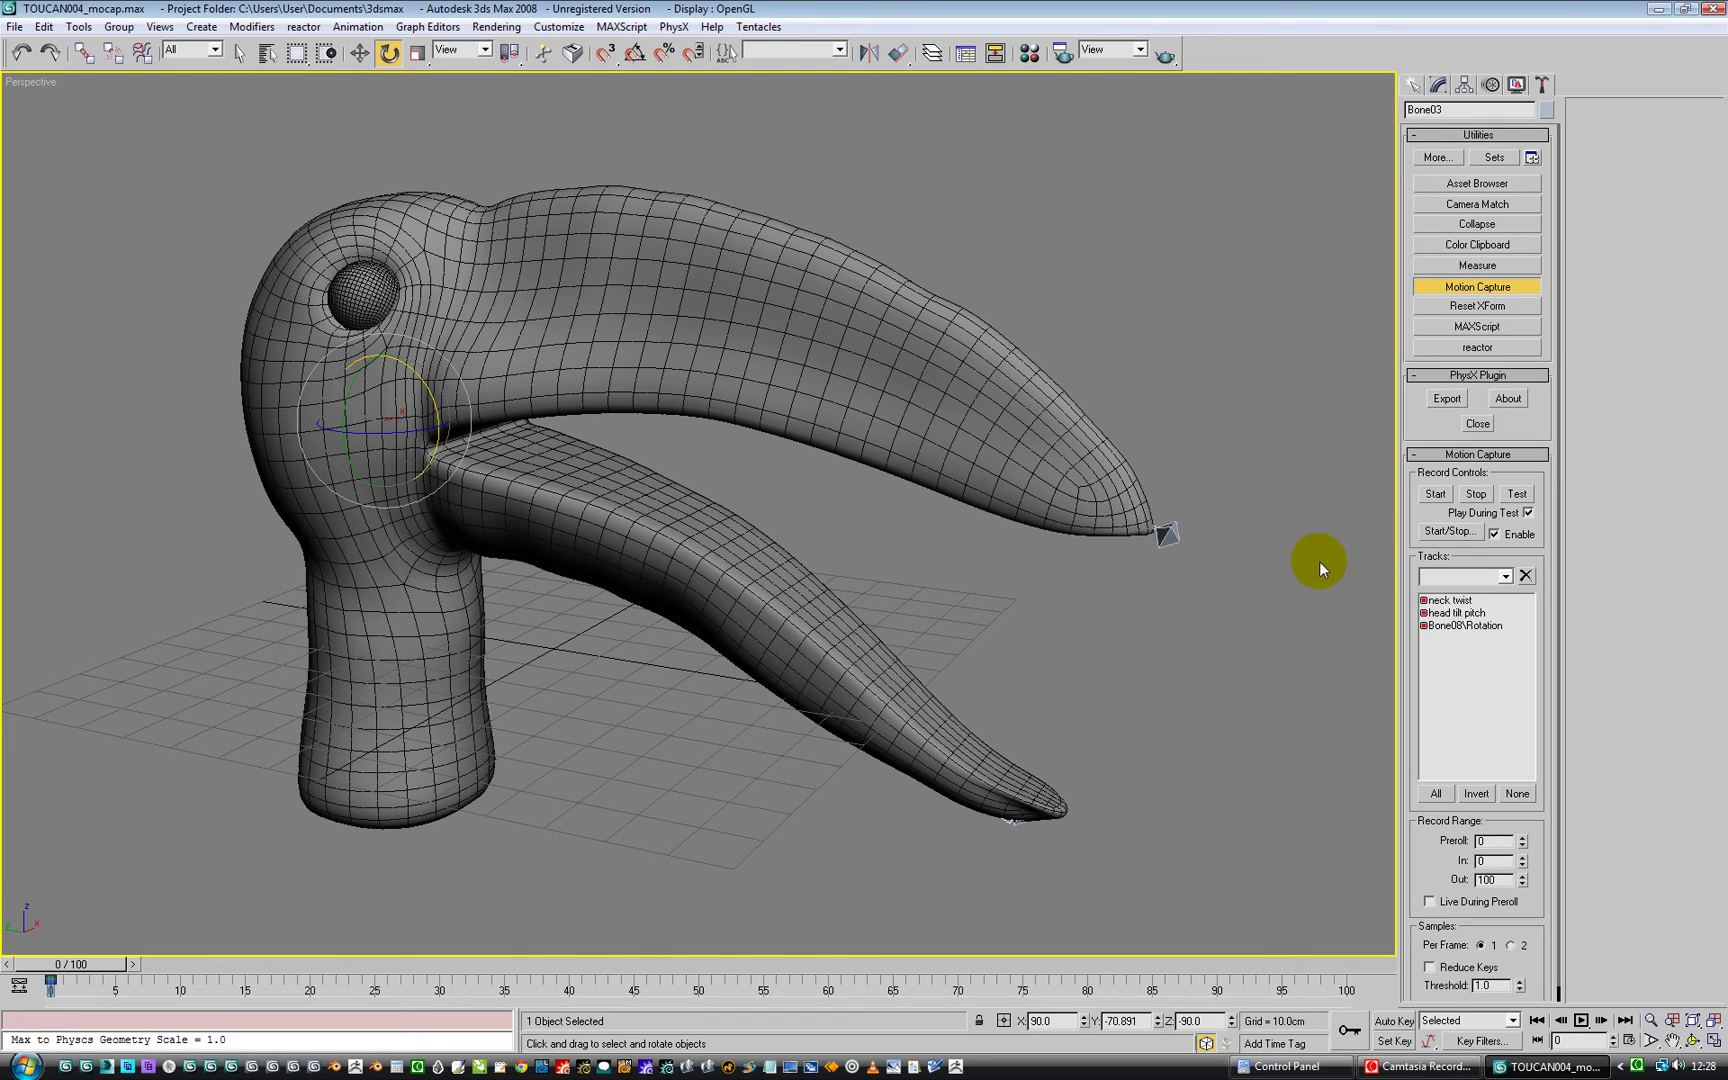
- Uncheck Play During Test and puppeteer the toucan head in a long joystick test, ending beak open
click(1470, 287)
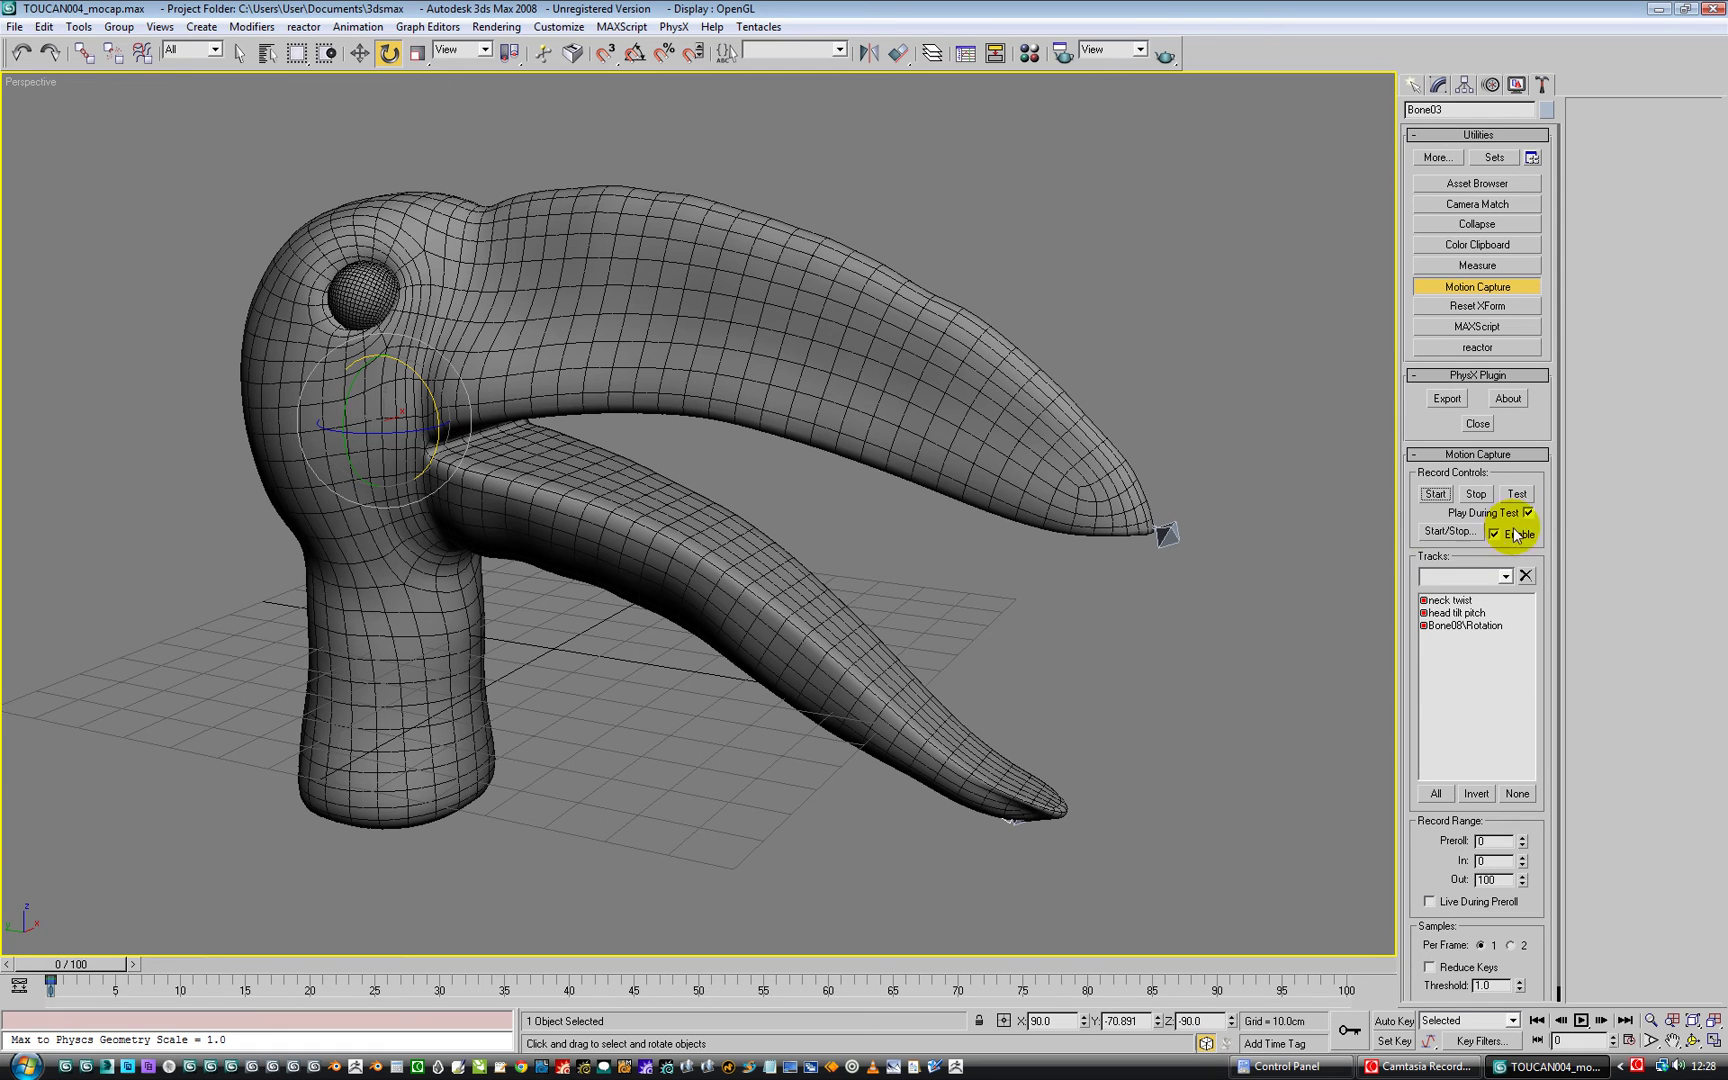
click(1529, 513)
click(1517, 494)
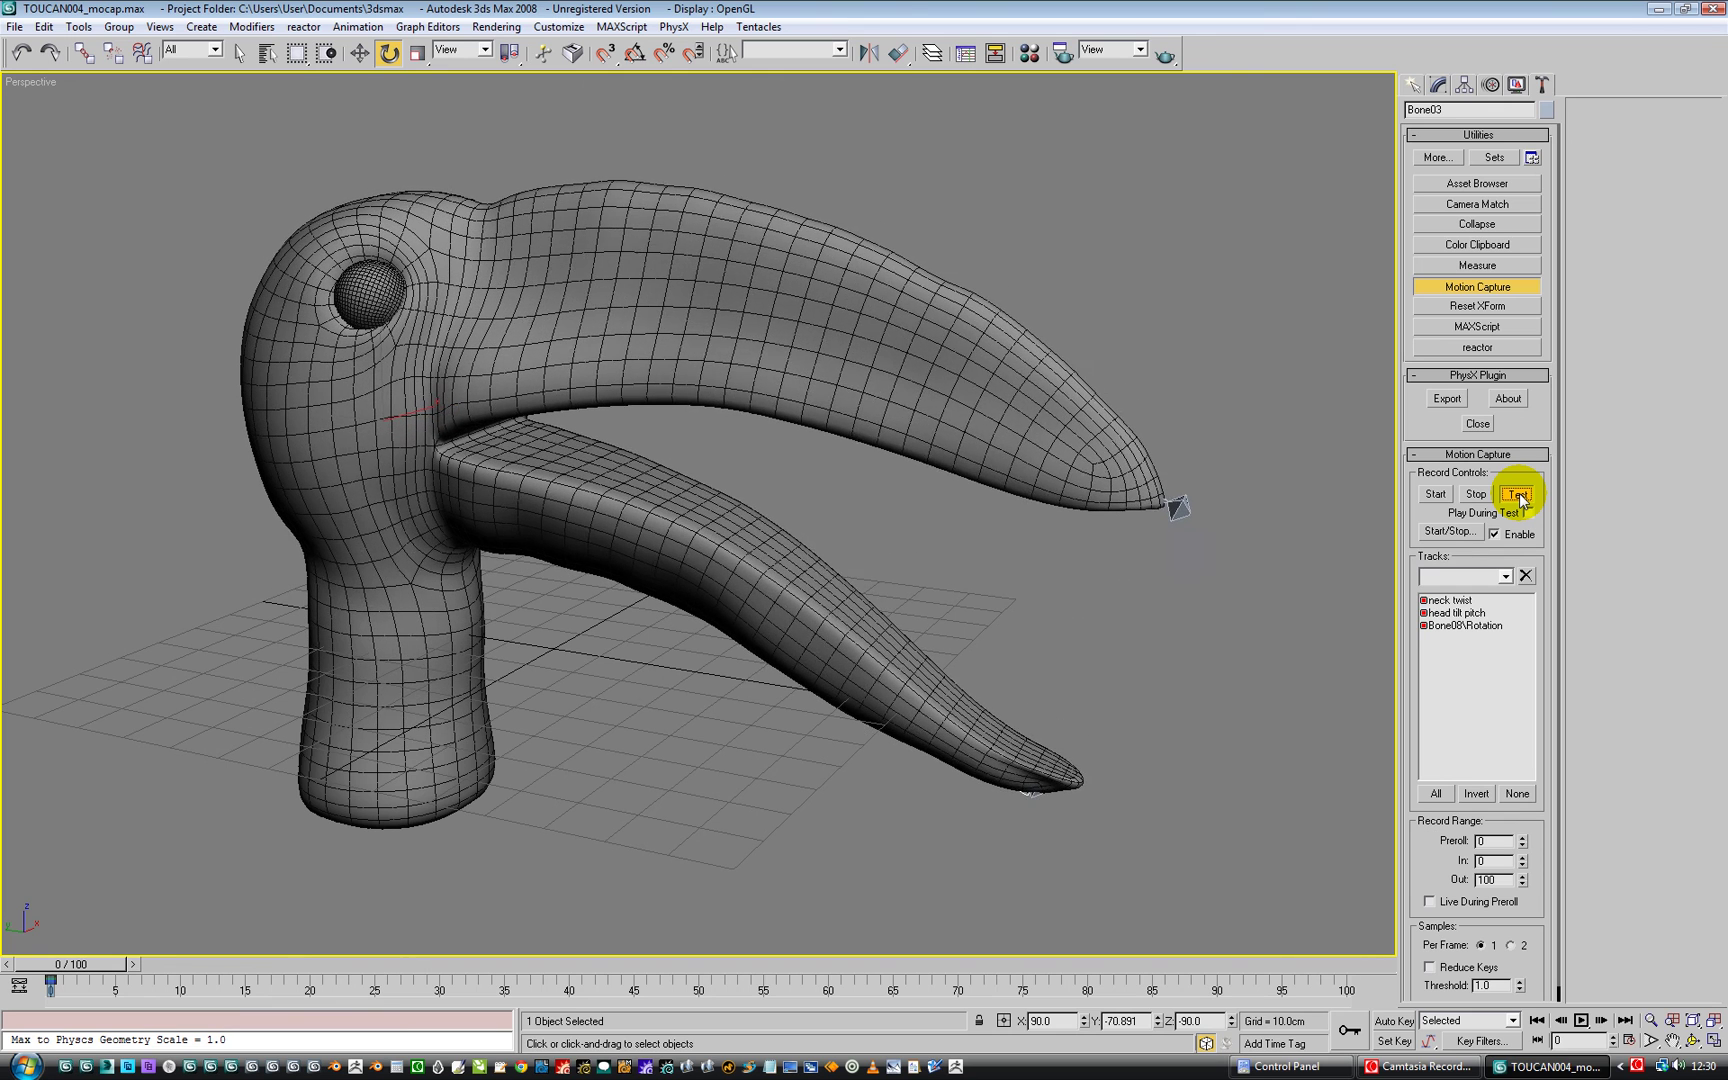
click(1519, 492)
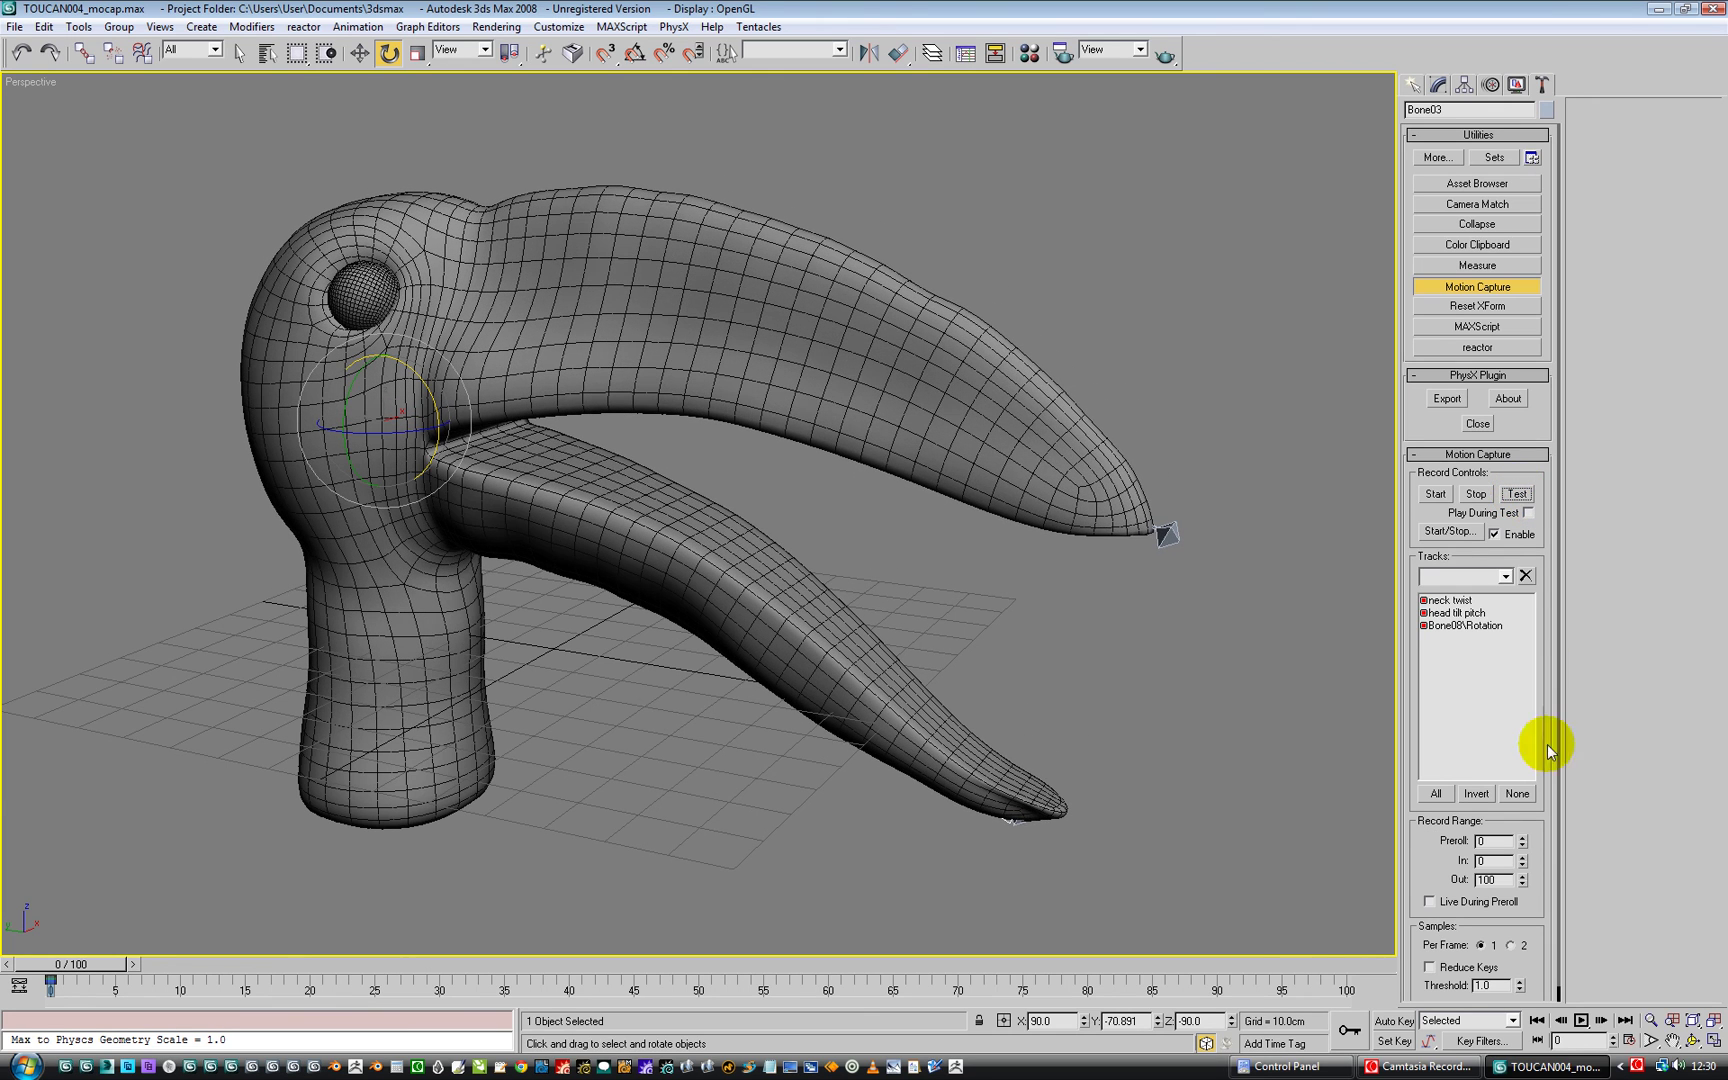
click(1397, 1068)
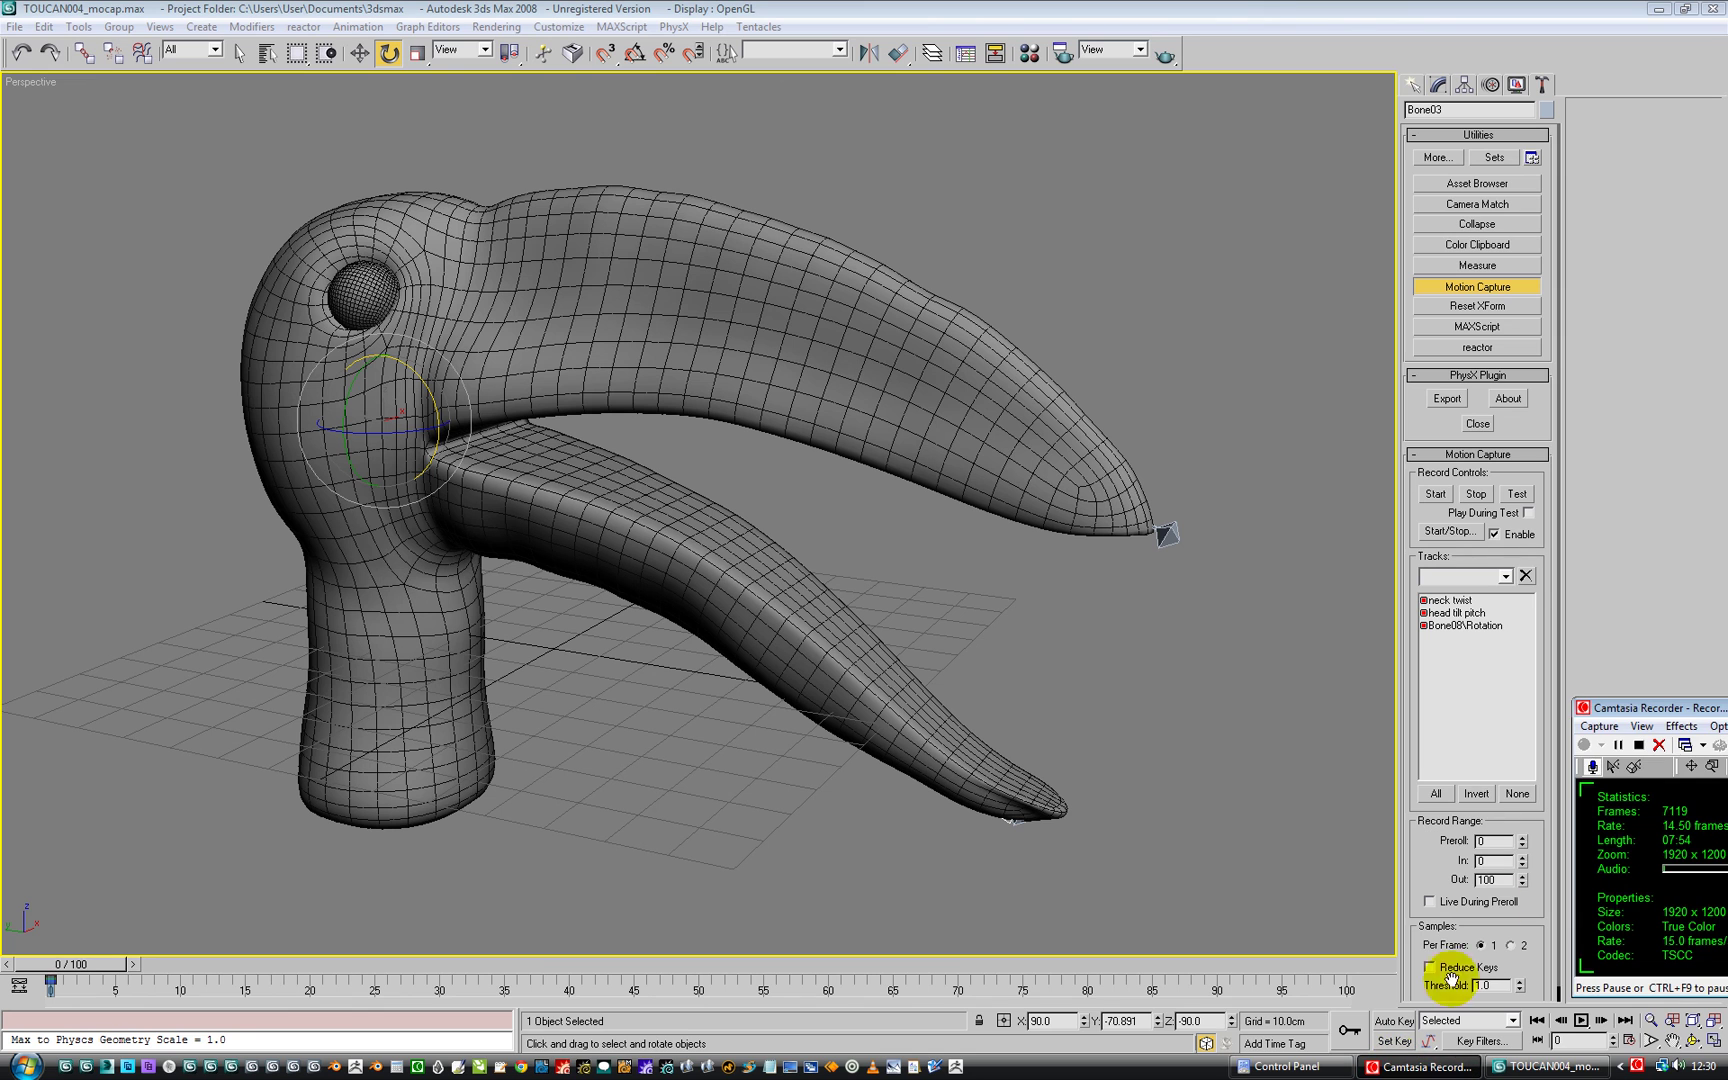
drag(1640, 714, 1100, 671)
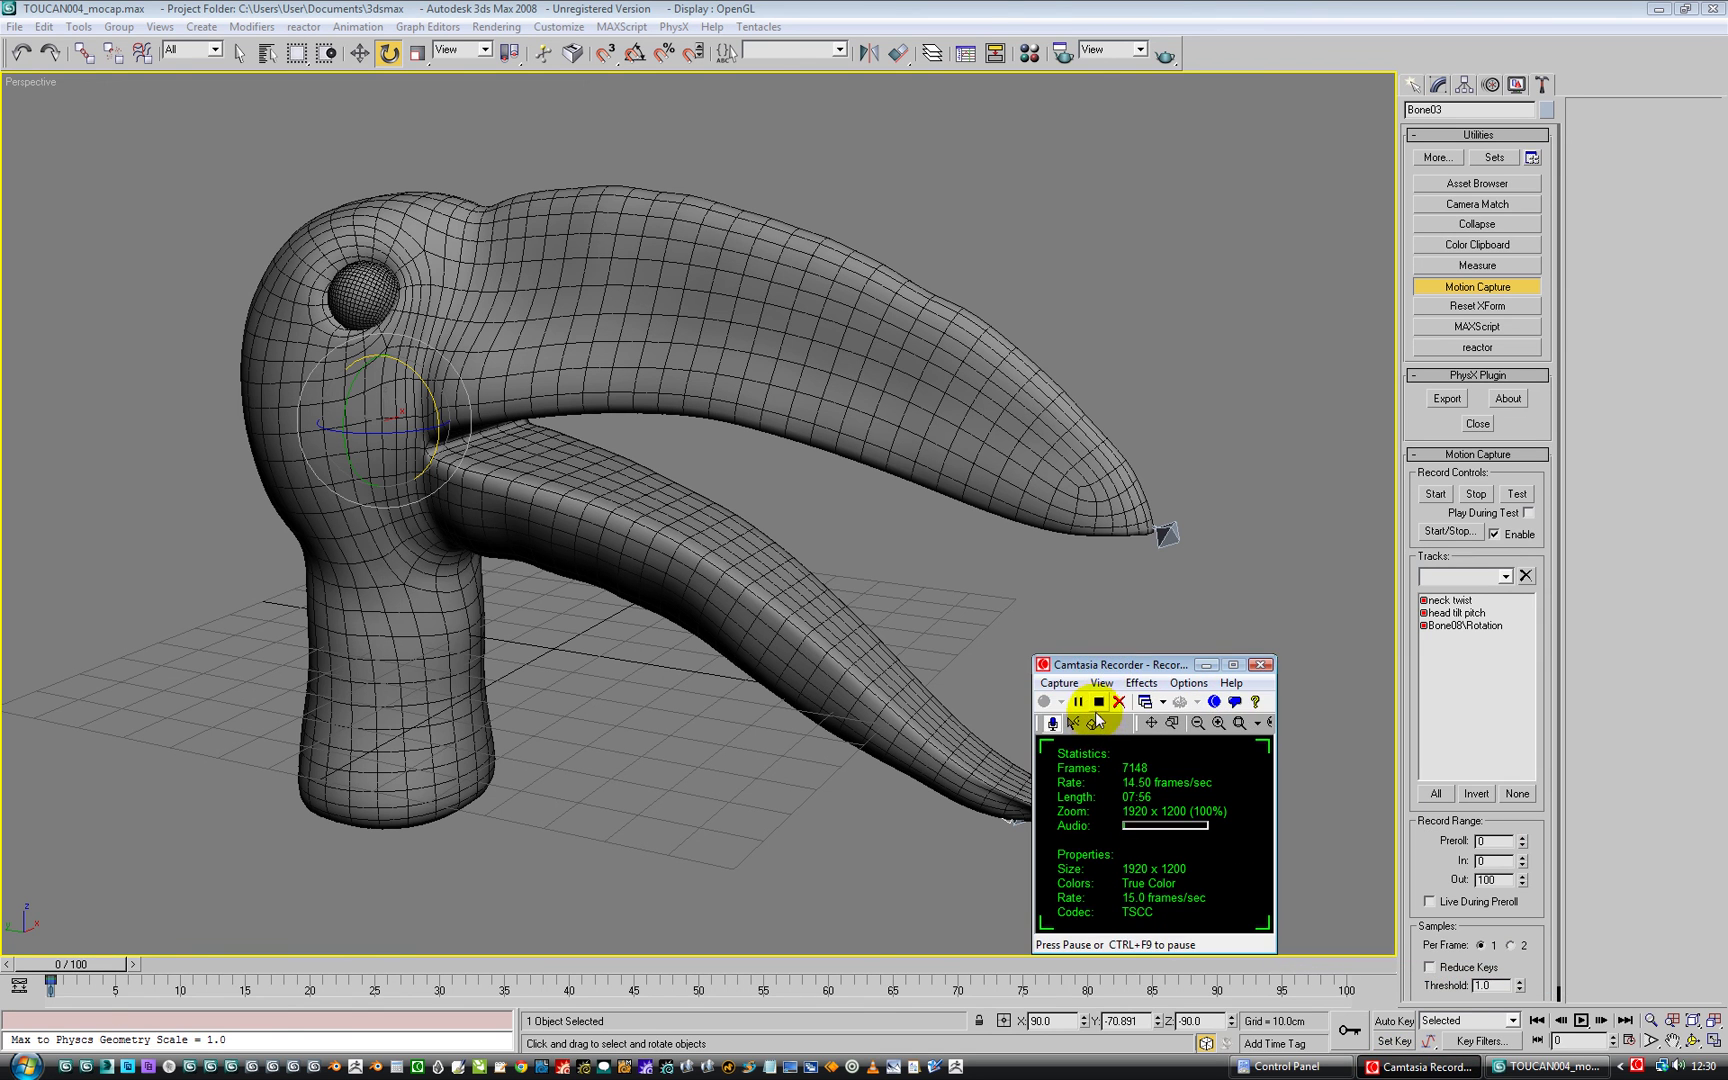